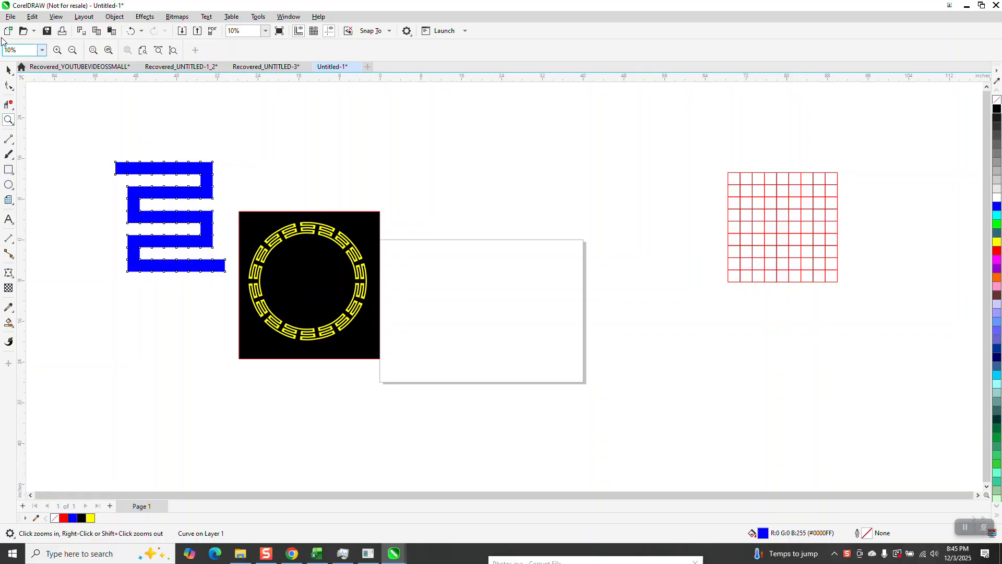
- Scale the blue key motif down to about 4.78 inches and place it above the page
click(8, 70)
drag(228, 159, 538, 201)
- Draw a circle about 25.35 inches across centred on the page, and add a smaller concentric copy inside it
click(8, 186)
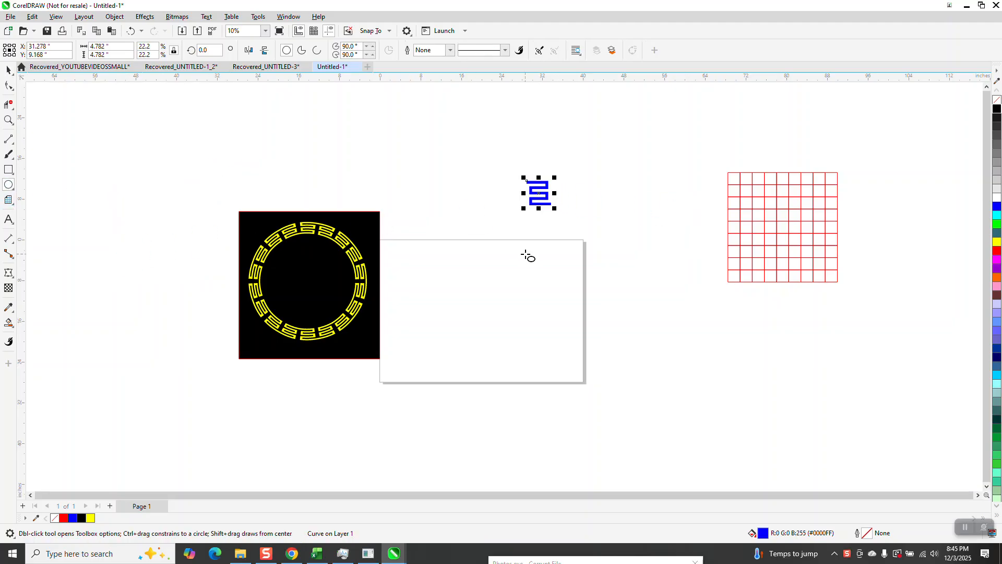
mouse_move(564, 257)
mouse_down()
mouse_move(434, 352)
mouse_move(434, 341)
mouse_up()
key(p)
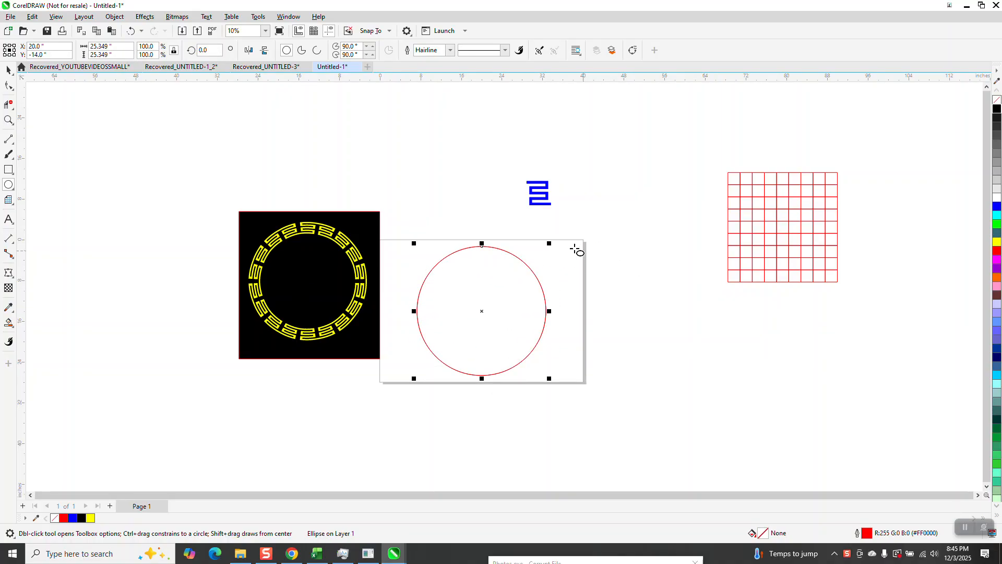
drag(550, 245, 534, 256)
- Draw a vertical line about 41.5 inches long and centre it on the page through both circles
click(9, 139)
drag(222, 161, 221, 374)
key(p)
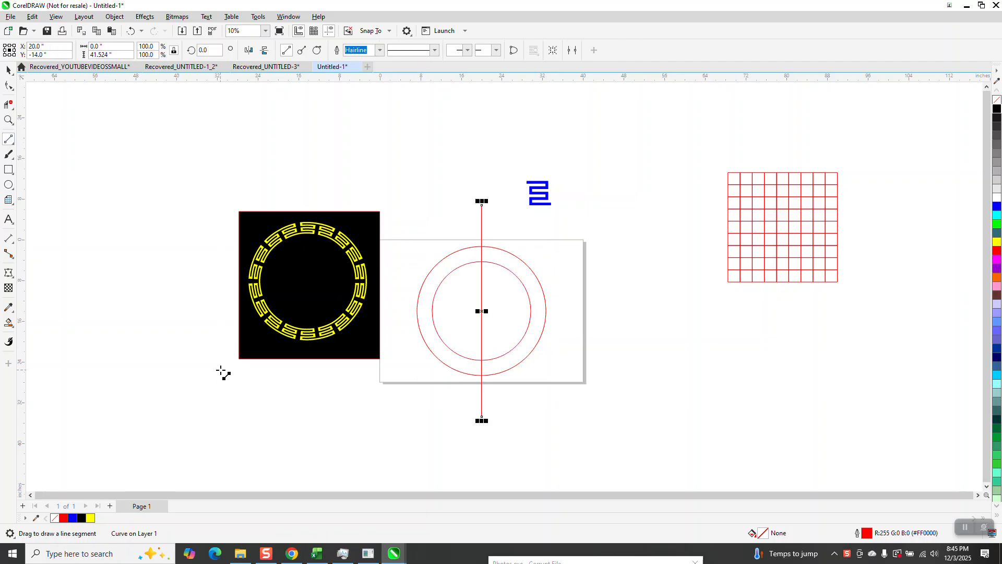
- Rotate the vertical line 10 degrees and add its horizontally mirrored copy to form an X through the circles' centre
click(219, 52)
text(10)
key(Return)
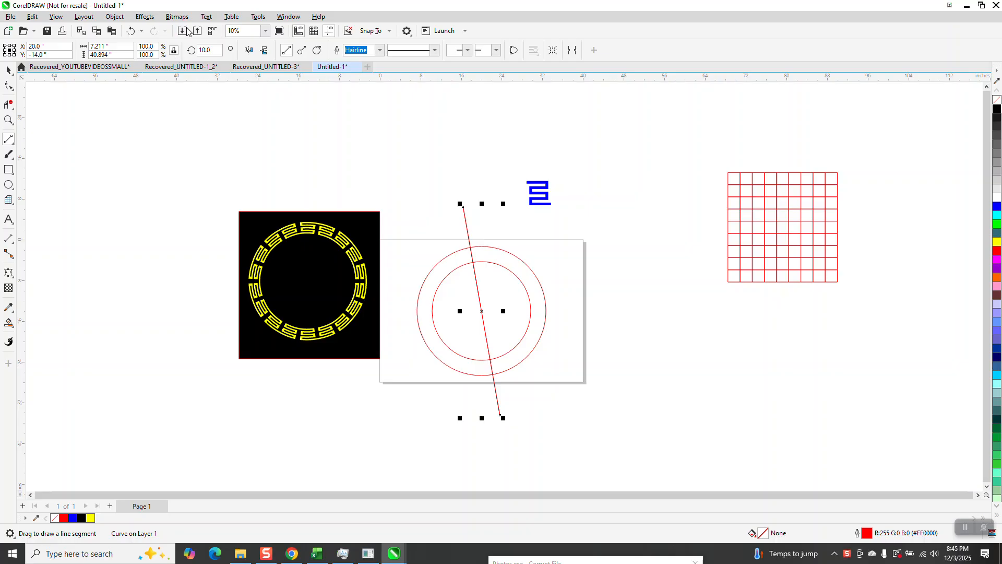
click(244, 52)
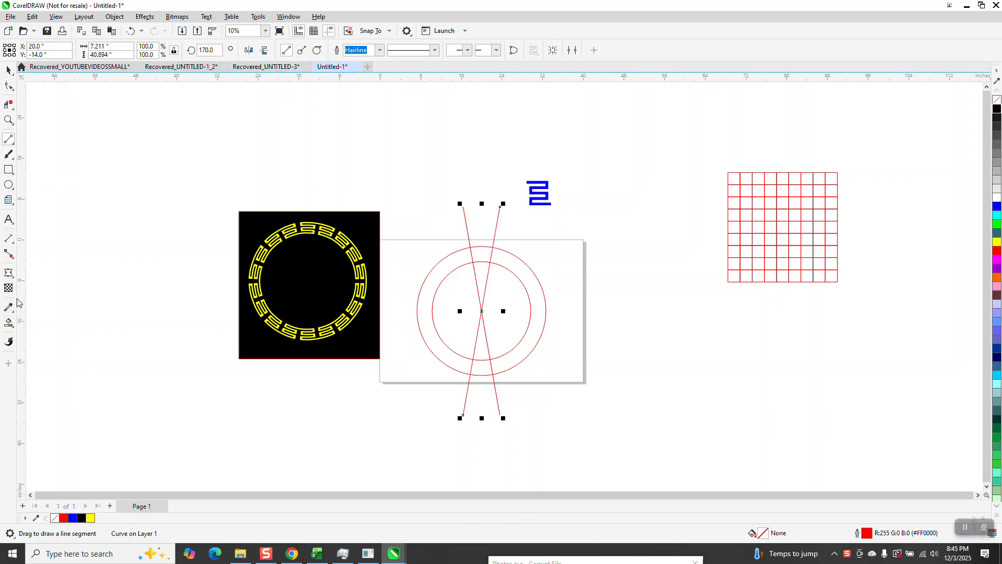
- Smart-fill the ring segment between the two lines at the top and move the filled wedge 20 inches to the right
click(6, 323)
click(489, 250)
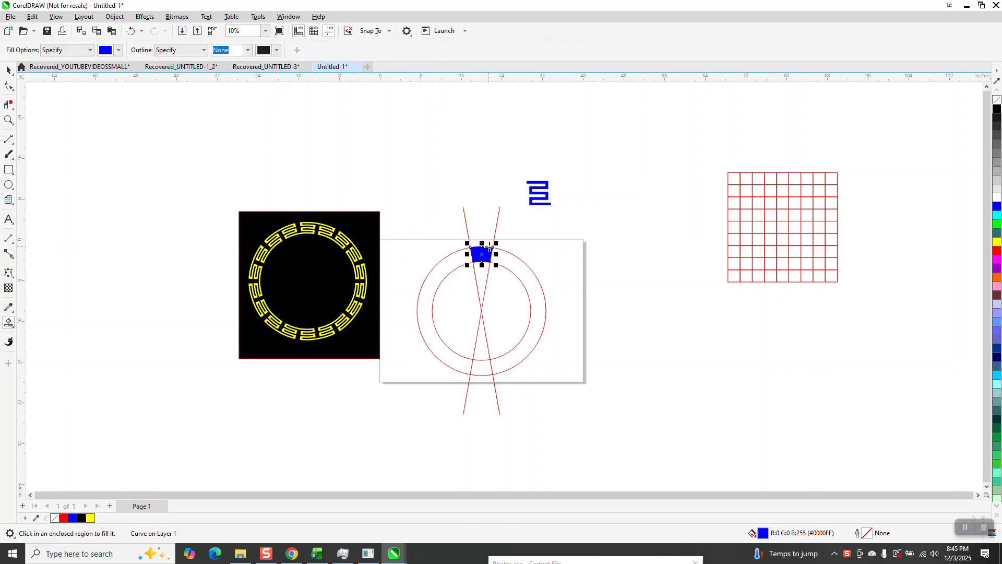
key(Right)
key(Right)
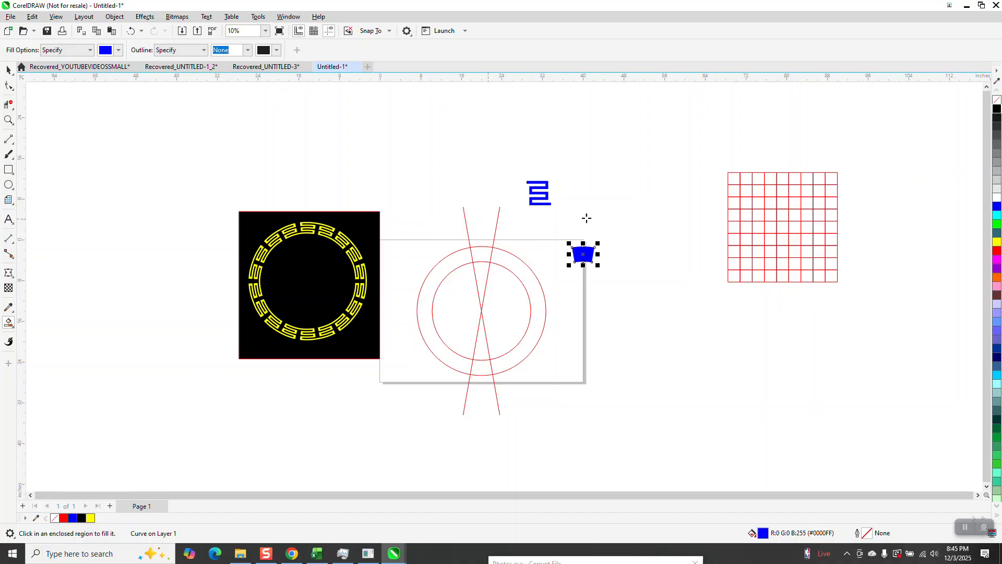
- Remove the wedge's fill and give it a black hairline outline
click(997, 109)
right_click(997, 110)
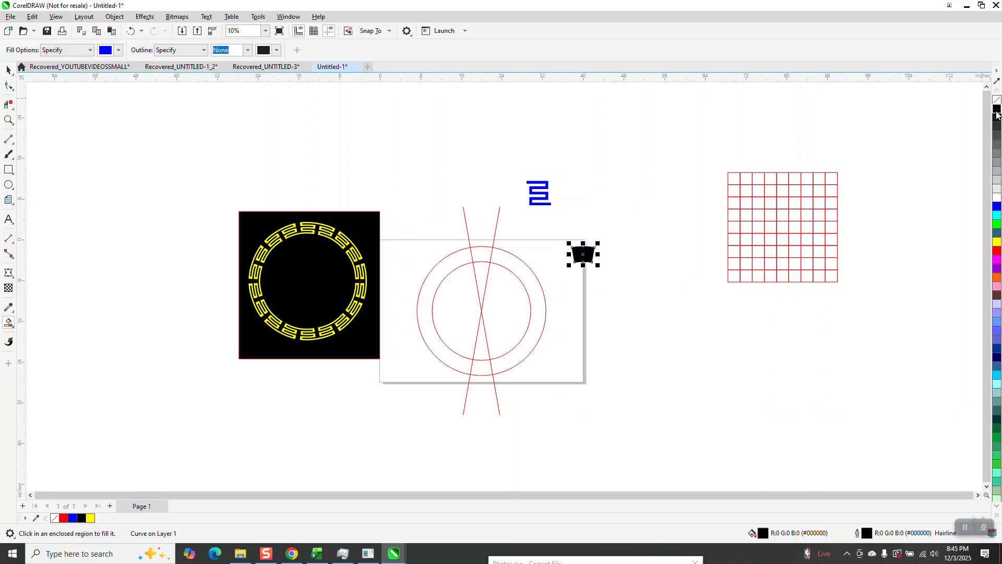
right_click(996, 102)
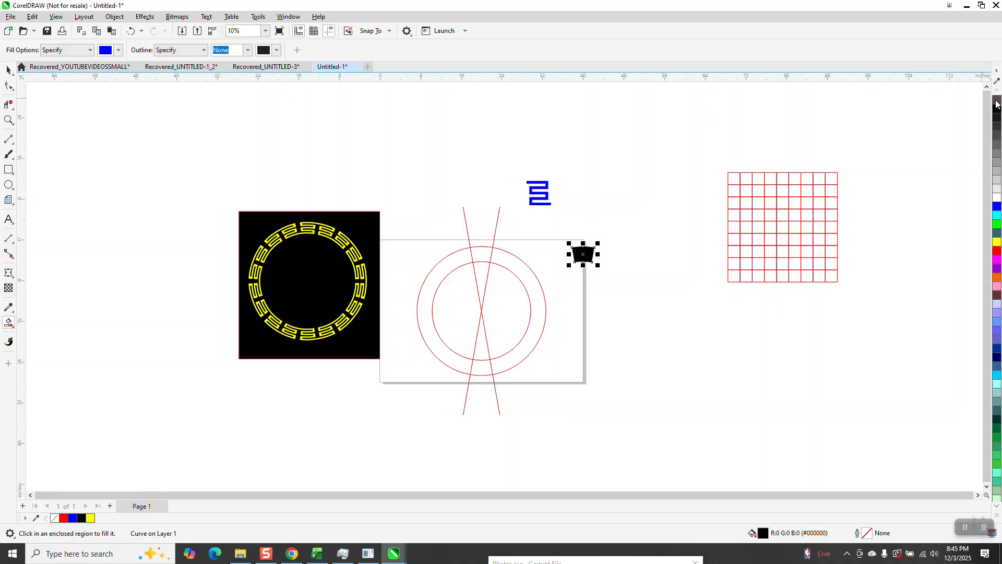
click(997, 102)
right_click(997, 110)
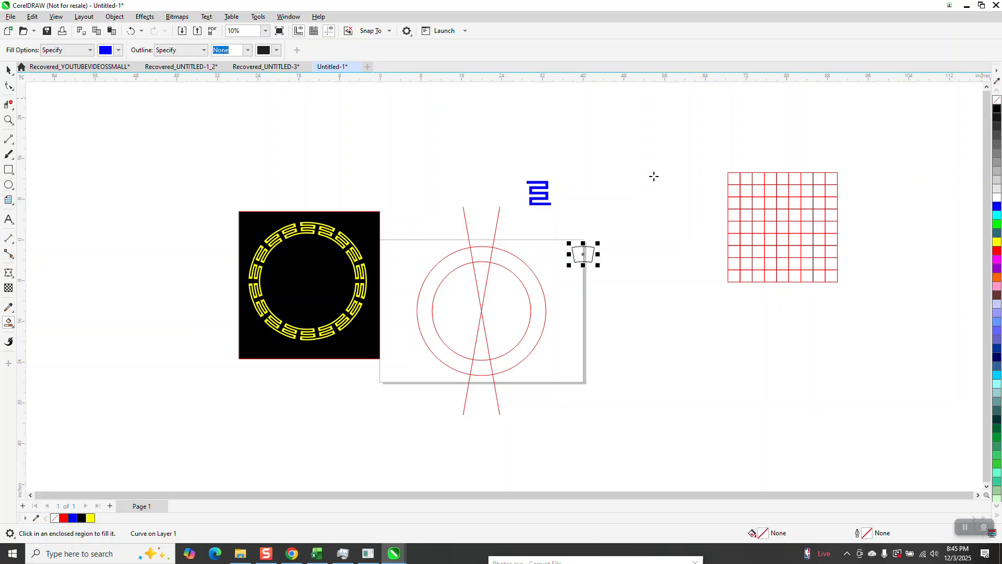
- Place the blue key motif directly above the outlined wedge
click(7, 71)
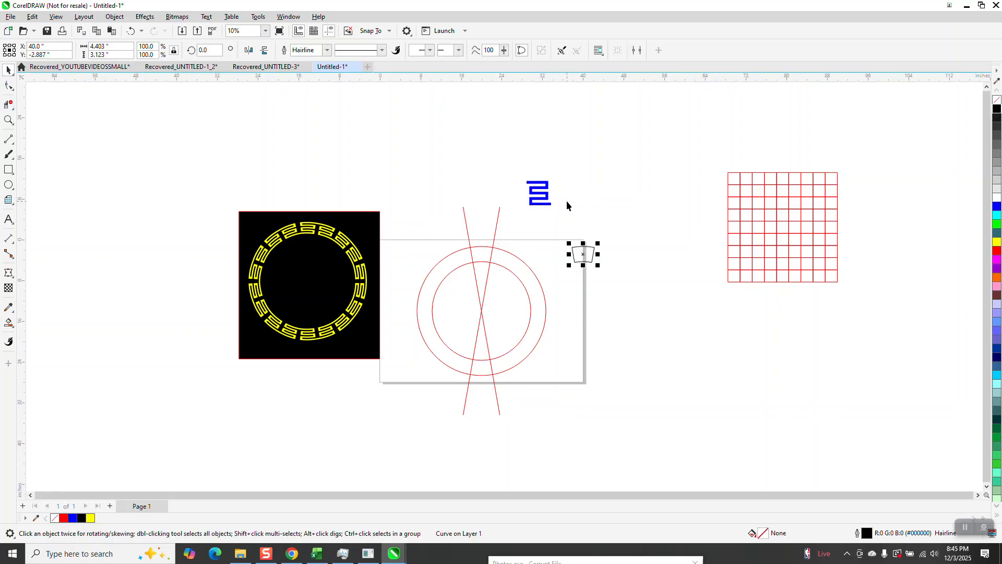
drag(549, 197, 670, 296)
click(8, 120)
click(7, 72)
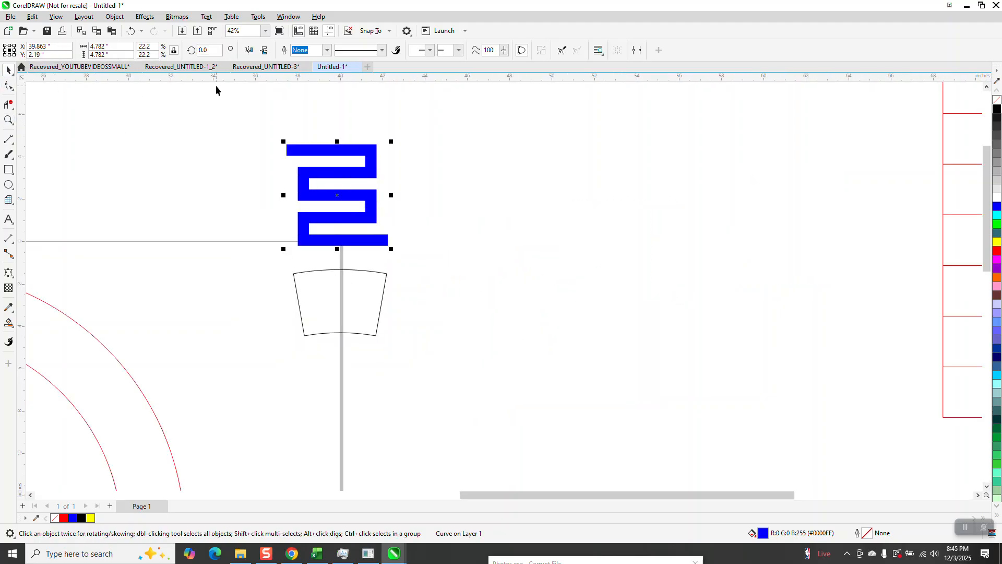
- Apply an envelope to the blue key motif using the outlined wedge as the source shape
click(145, 17)
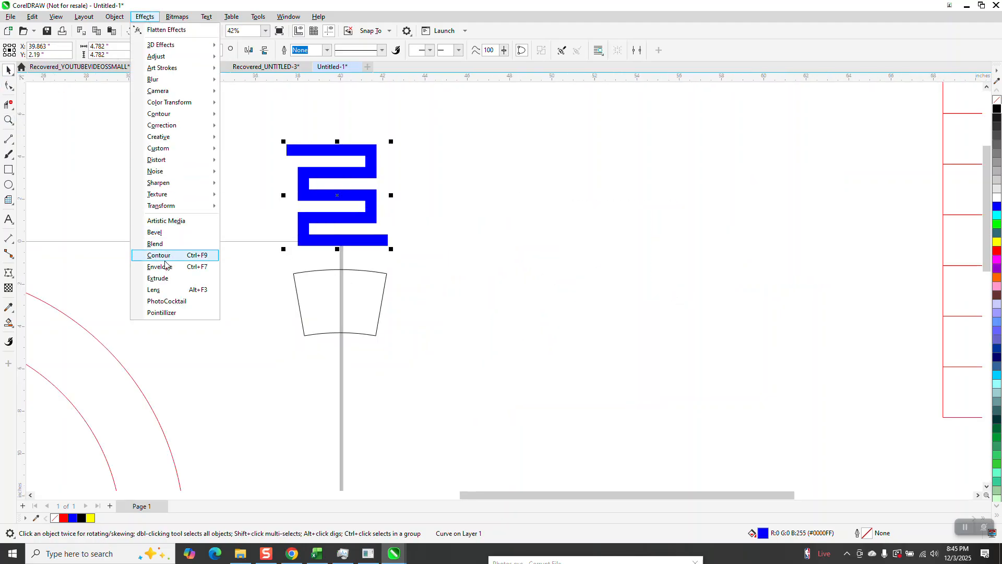
key(Escape)
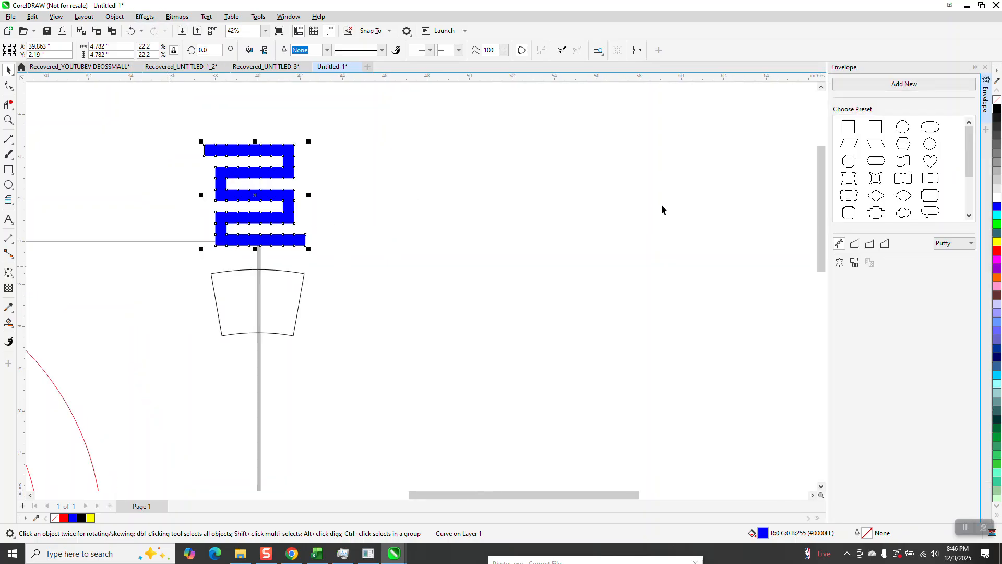
click(855, 263)
click(263, 292)
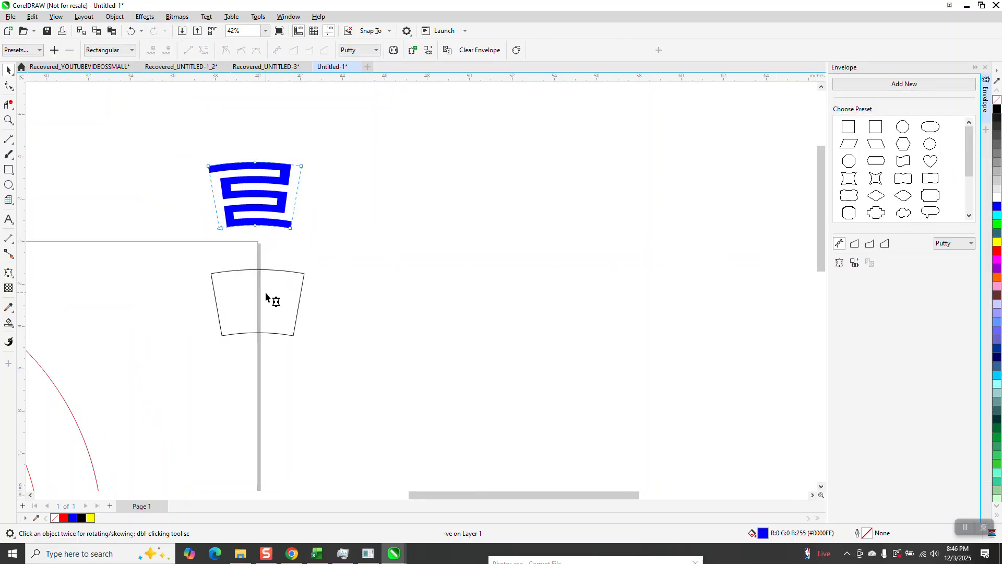
click(8, 70)
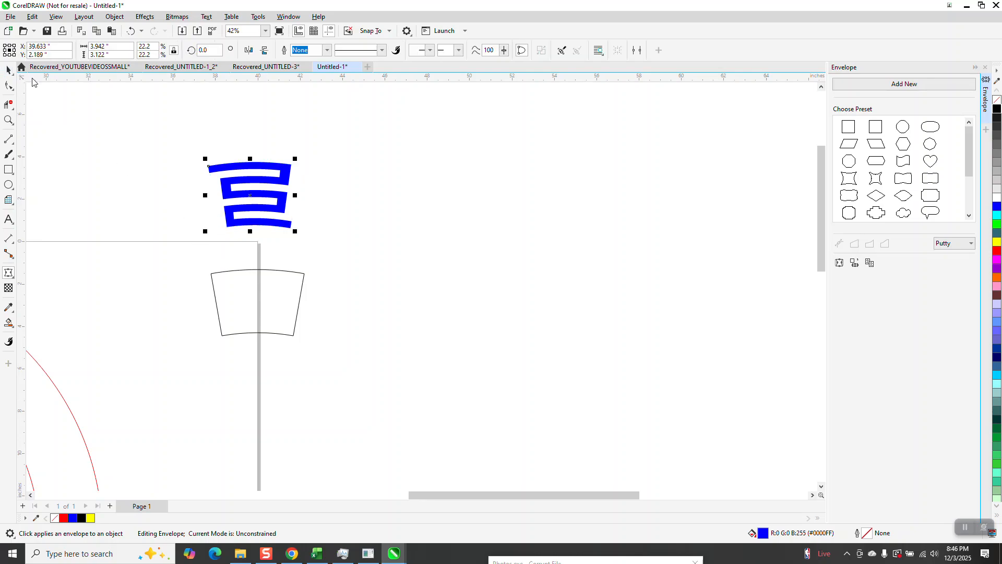
- Align the enveloped motif to the wedge by both horizontal and vertical centres
shift+click(262, 293)
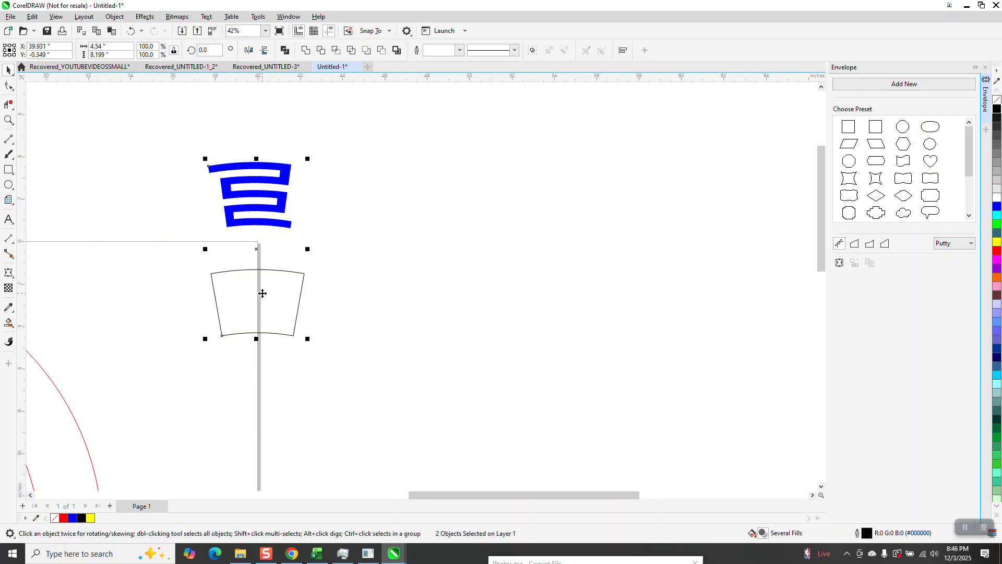
key(e)
key(c)
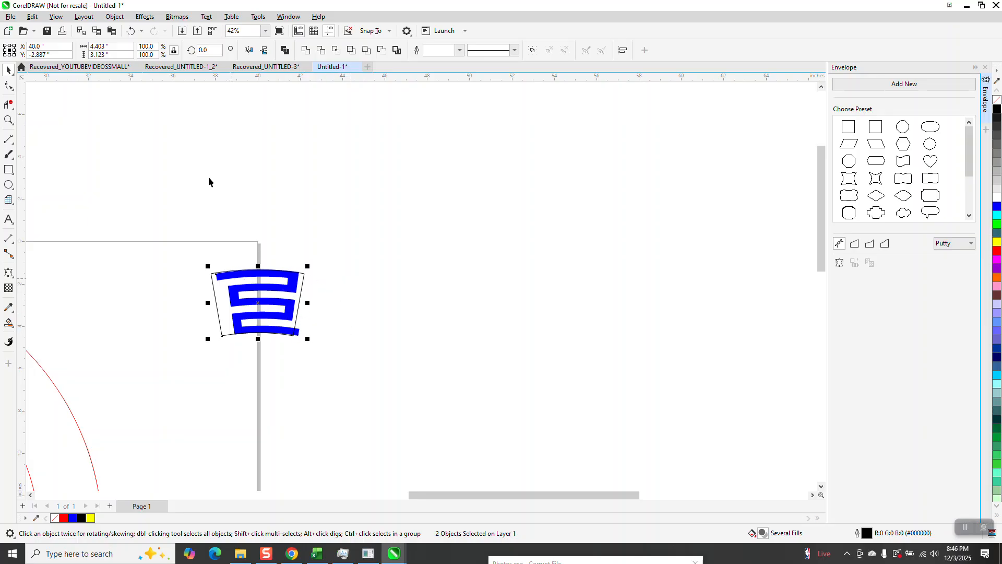
- Undo the centre alignment and repeat it on the motif and the wedge, one direction at a time
click(131, 32)
click(131, 31)
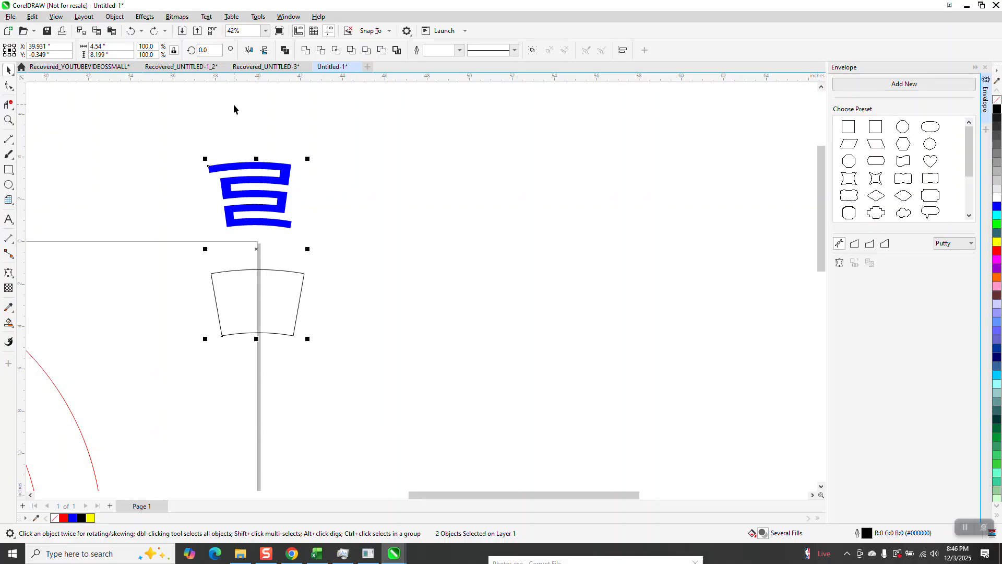
key(e)
key(c)
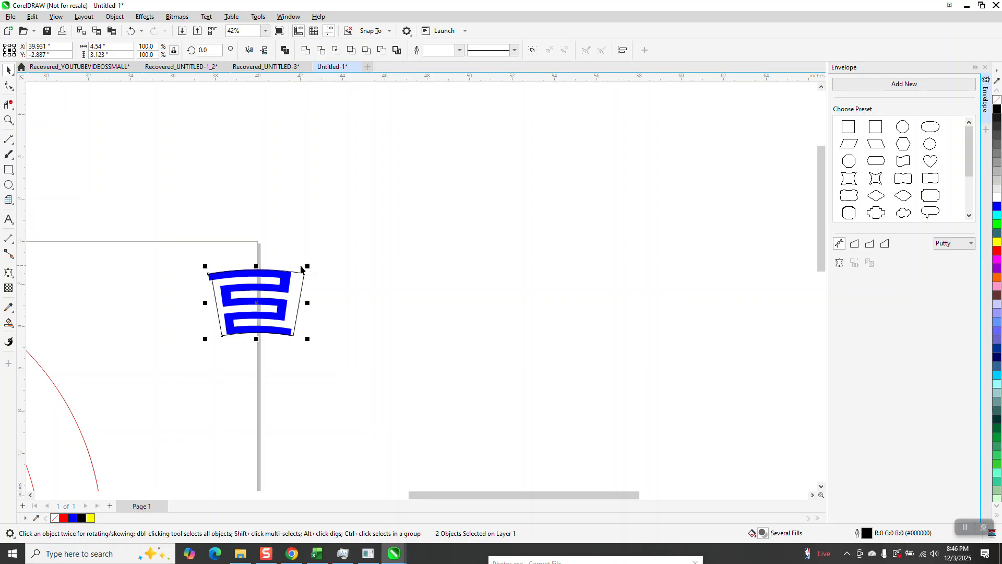
key(c)
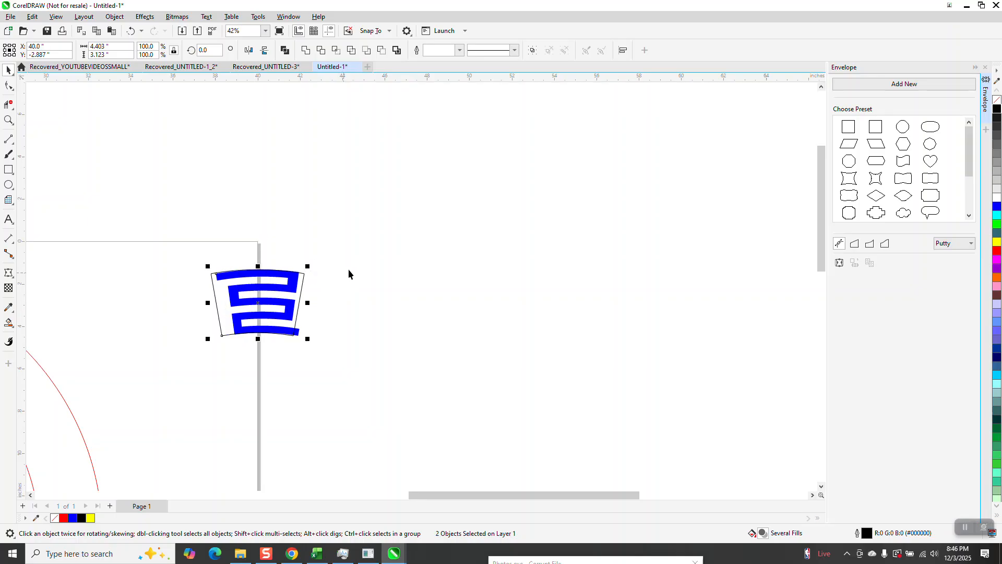
- Undo the alignment and the envelope on the blue motif
scroll(378, 247, down, 6)
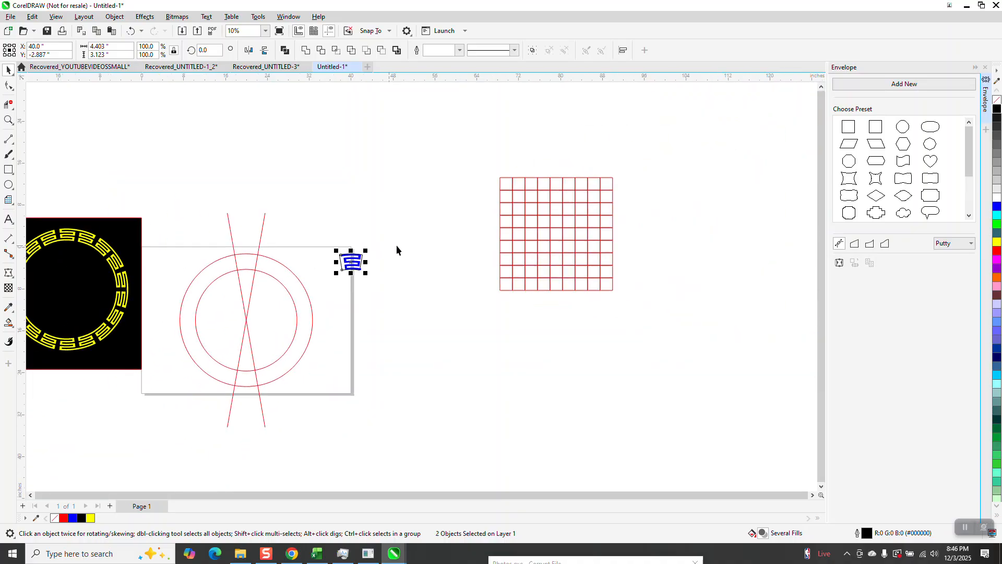
click(131, 31)
click(130, 31)
click(130, 31)
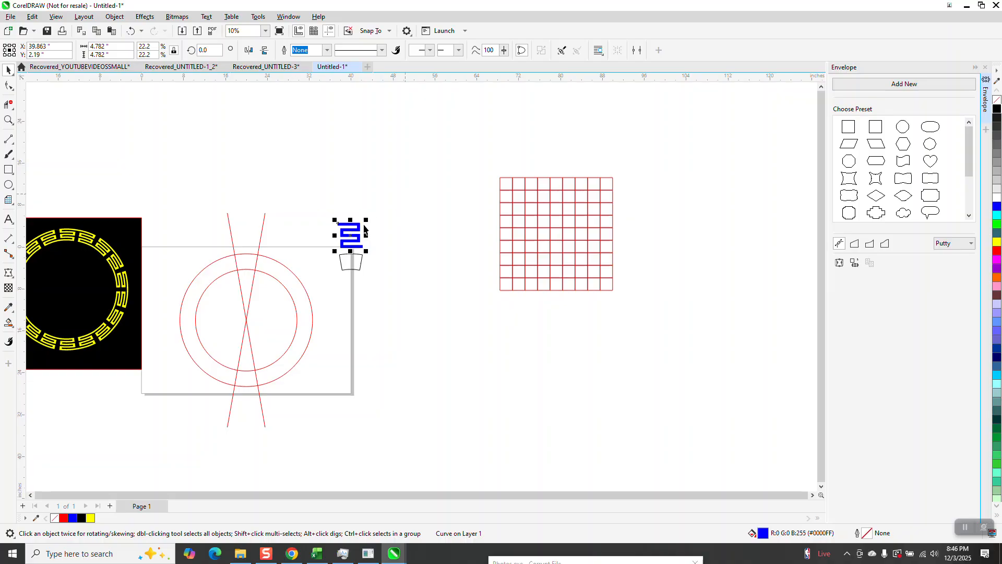
- Place a copy of the blue key motif to the right of the original and mirror the copy vertically
drag(351, 235, 407, 237)
click(265, 51)
- Shape the original motif with an envelope taken from the wedge and centre it on the wedge in both directions
click(348, 246)
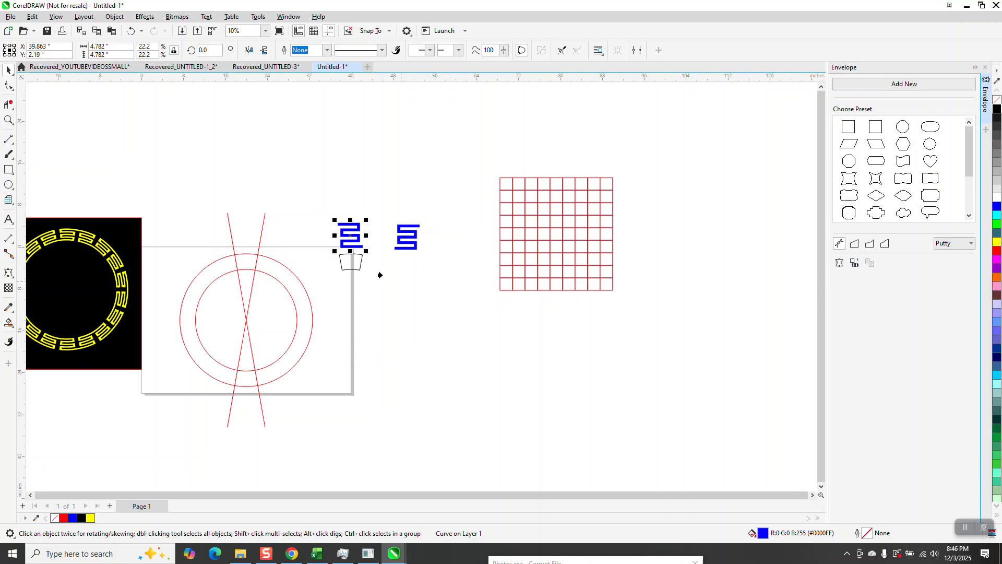
click(354, 263)
click(8, 70)
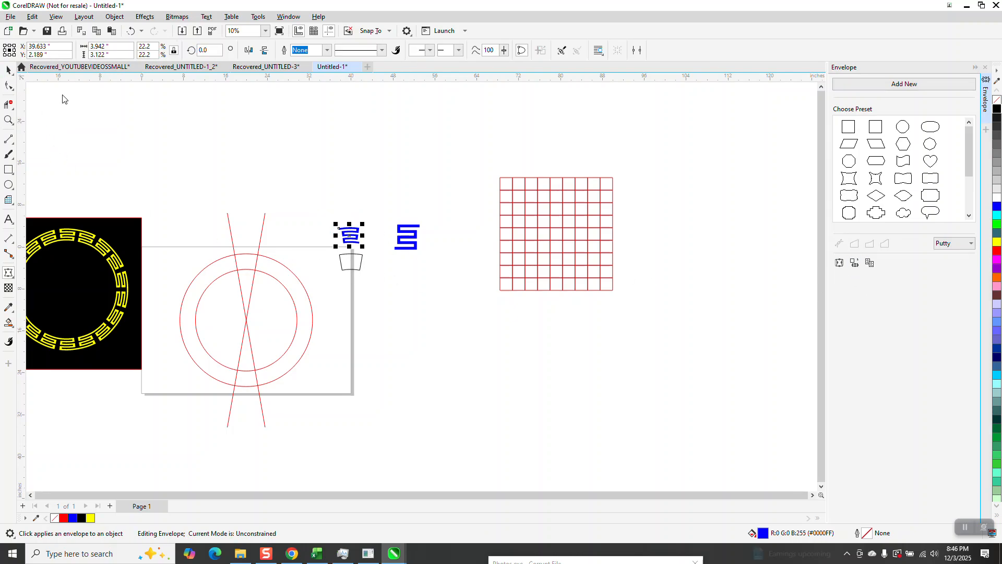
shift+click(348, 267)
key(e)
key(c)
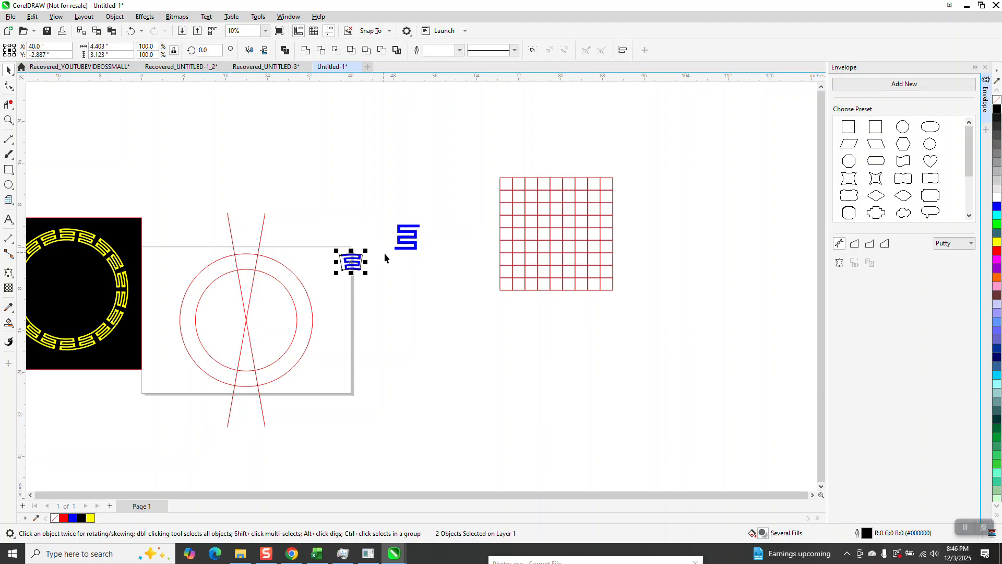
- Move the enveloped motif and the wedge together 20 inches left, back into the ring segment between the lines
click(8, 121)
drag(309, 230, 417, 301)
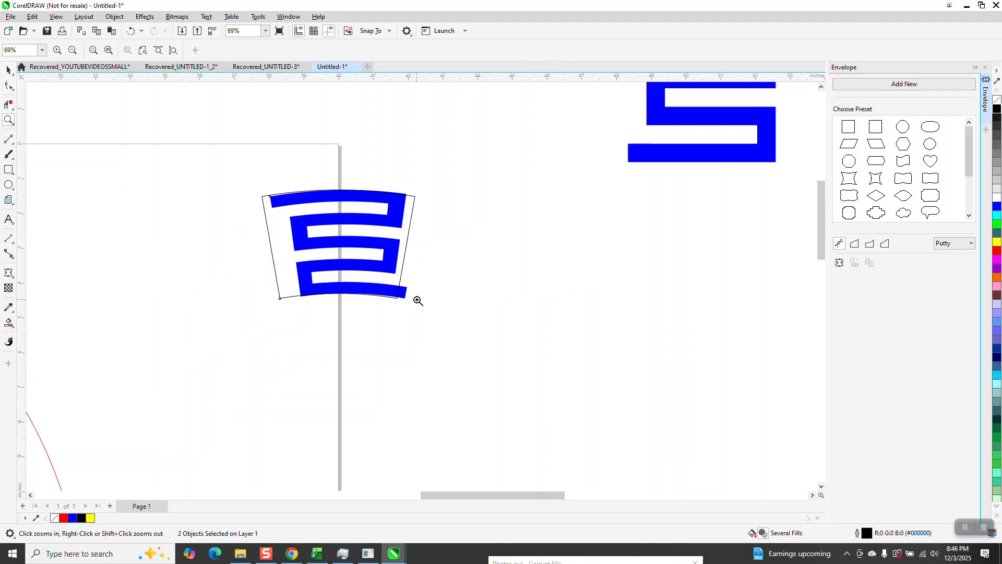
click(8, 70)
scroll(508, 224, down, 1)
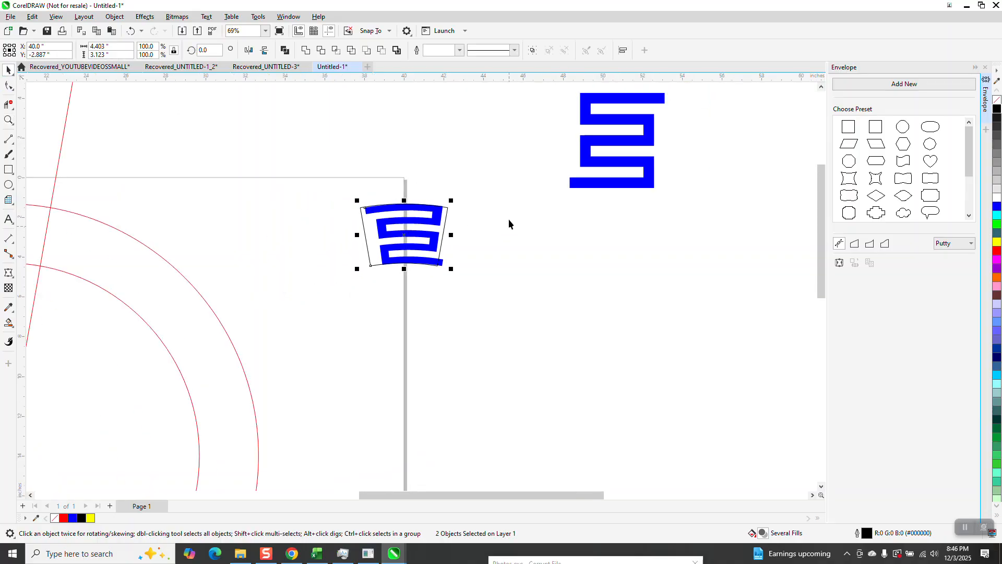
scroll(512, 208, down, 2)
key(shift+Left)
key(shift+Left)
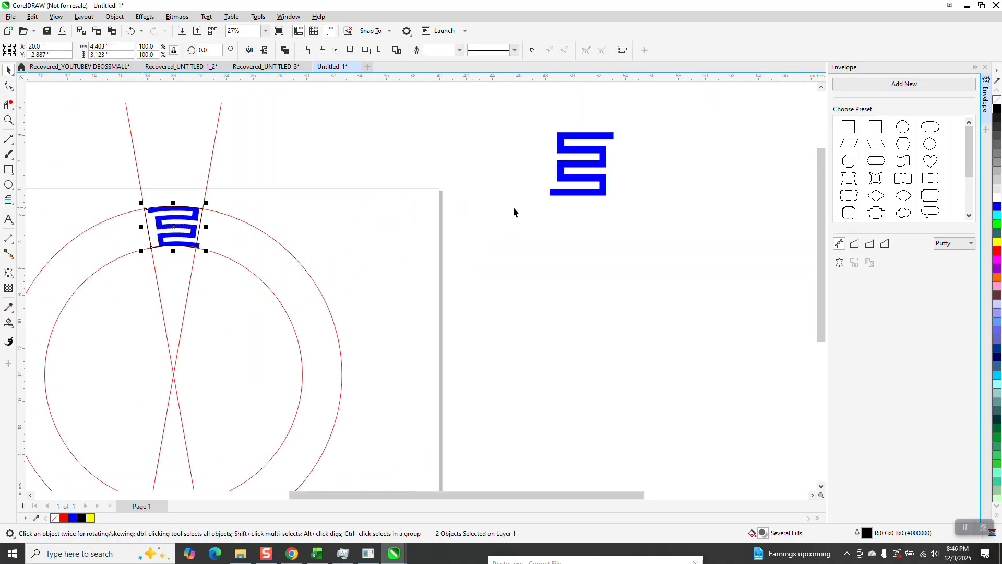
- Move only the wedge outline 20 inches right, leaving the enveloped motif in the ring
key(Escape)
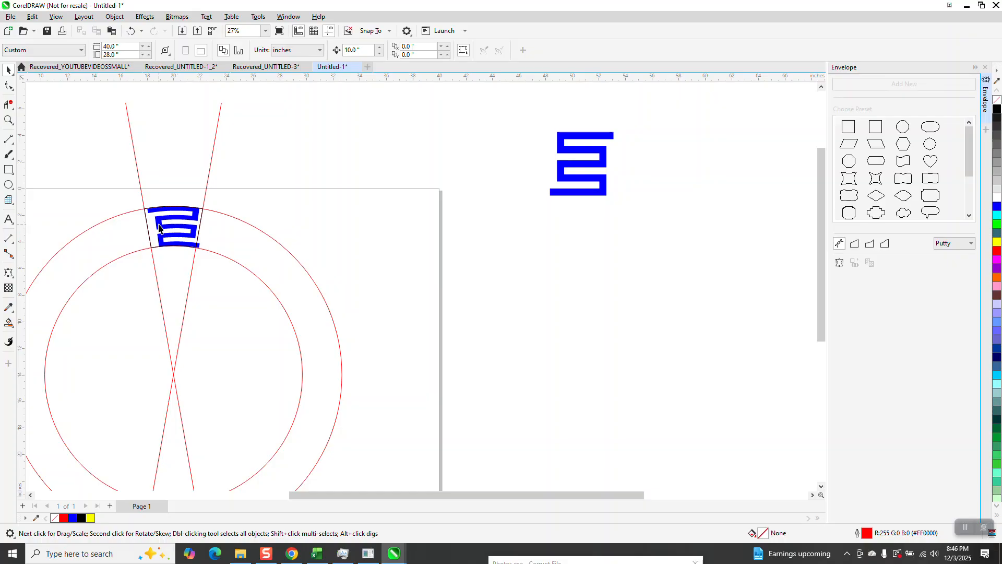
click(153, 225)
key(shift+Right)
key(shift+Right)
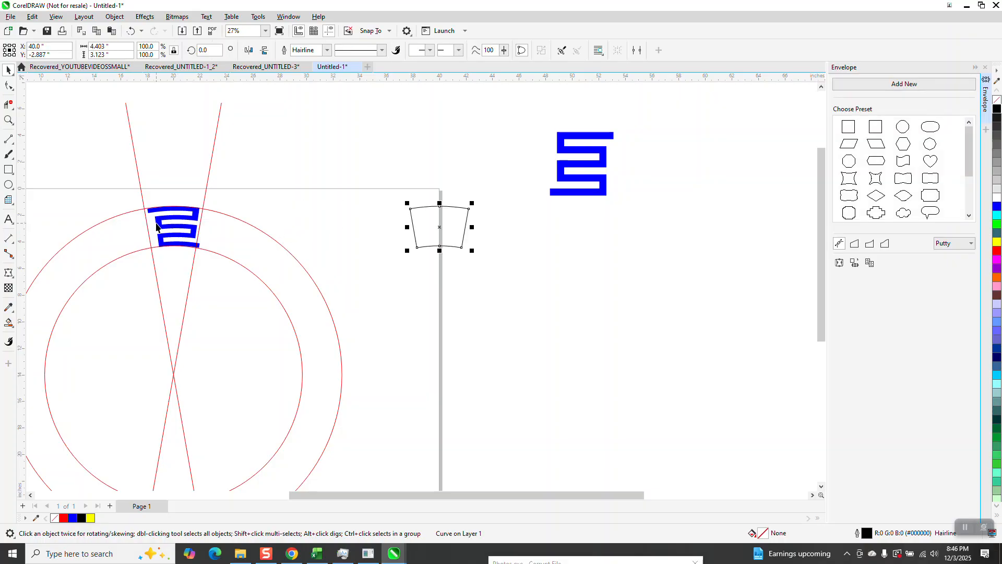
- Rotate the enveloped motif counterclockwise about the ring's centre, to about 2.46 degrees, so its ends meet the two radial lines
click(12, 117)
drag(127, 170, 341, 309)
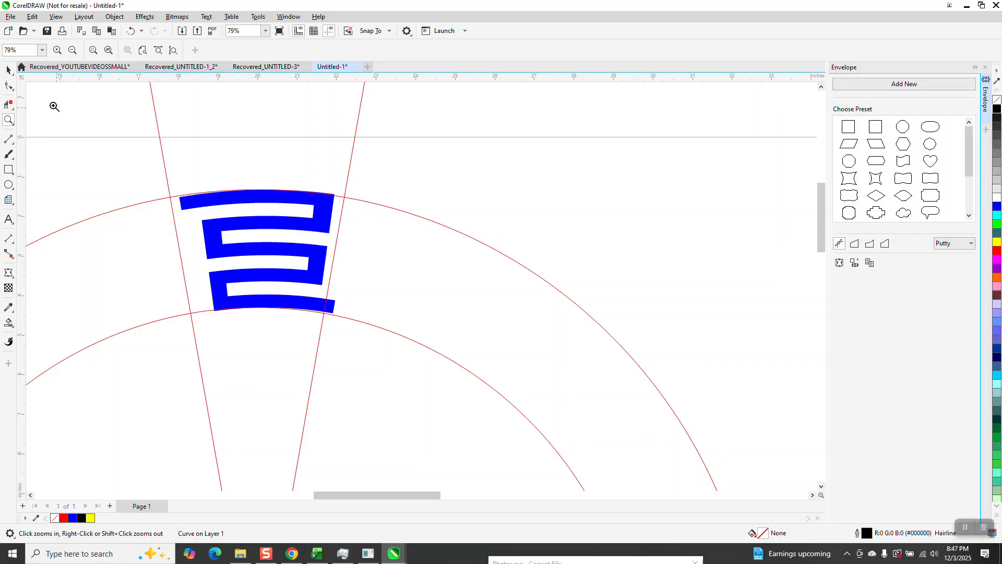
click(6, 70)
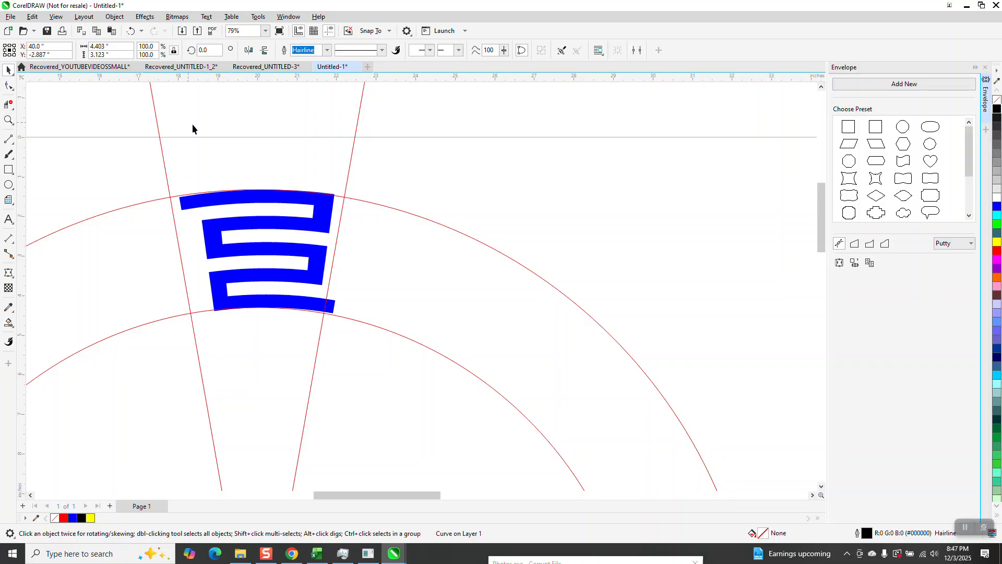
click(246, 196)
drag(397, 166, 172, 337)
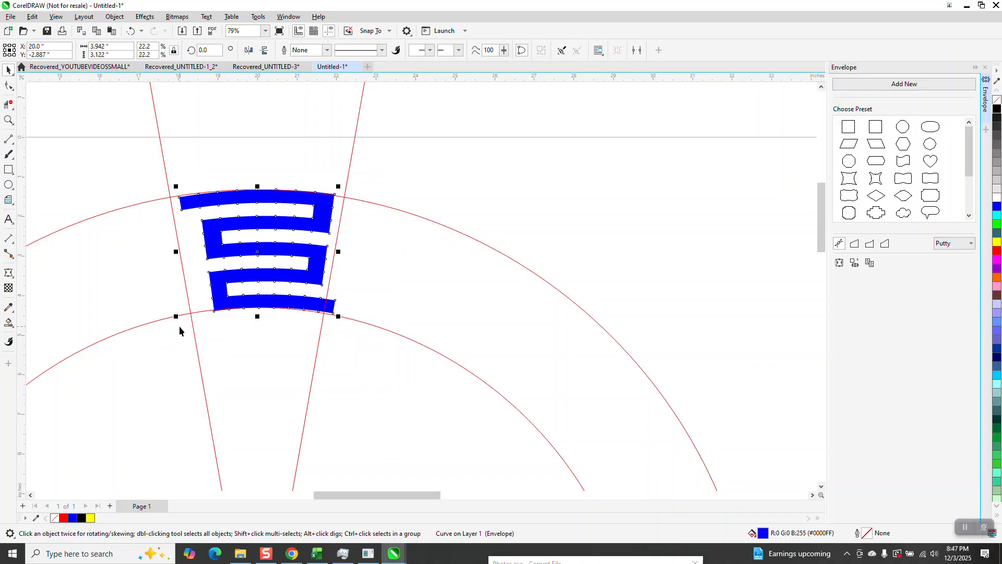
click(255, 250)
drag(340, 185, 329, 185)
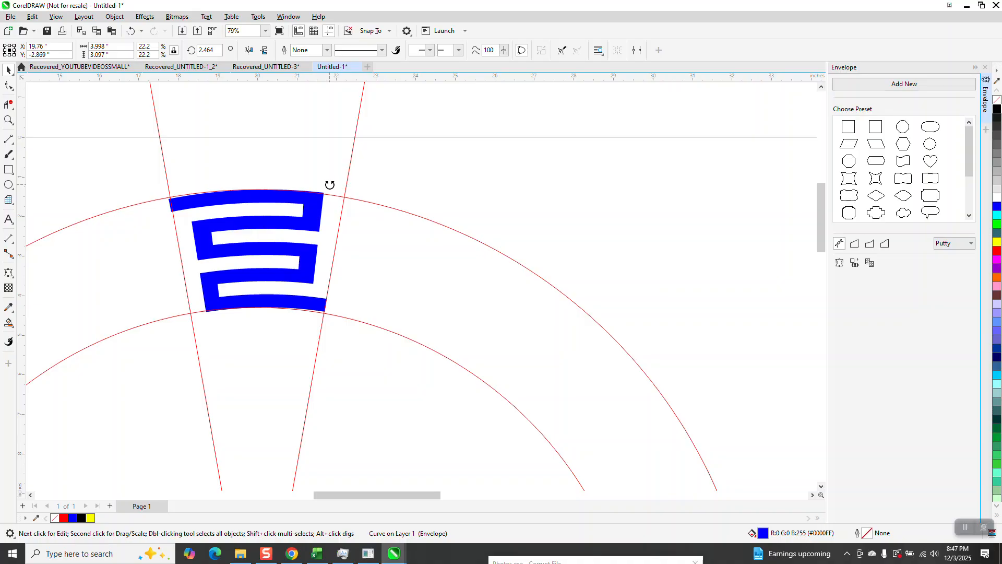
- Rotate the enveloped motif slightly clockwise about the ring's centre, to about 1.2 degrees, and check its ends against the radial lines
drag(330, 185, 333, 185)
click(8, 120)
drag(166, 180, 316, 320)
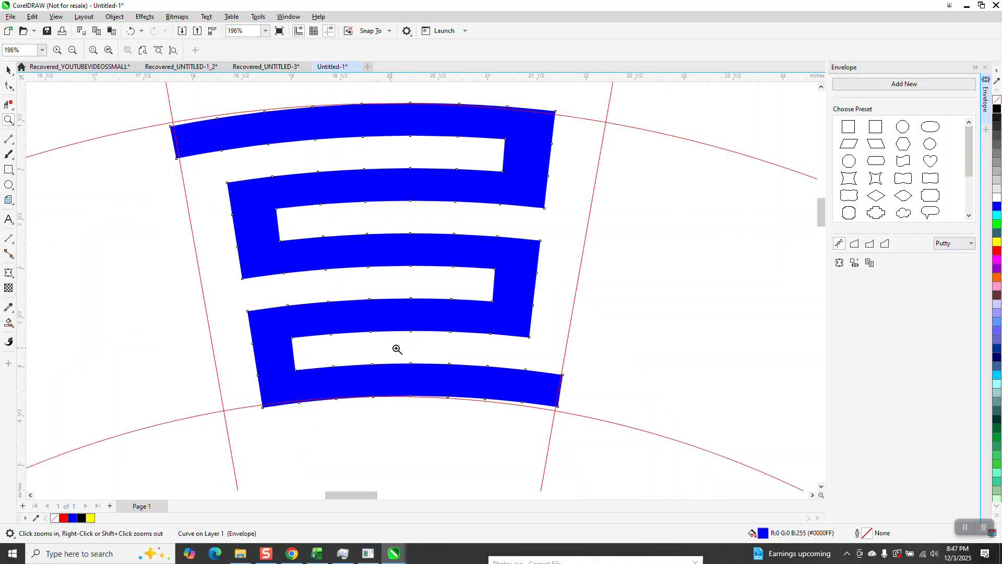
scroll(505, 384, down, 1)
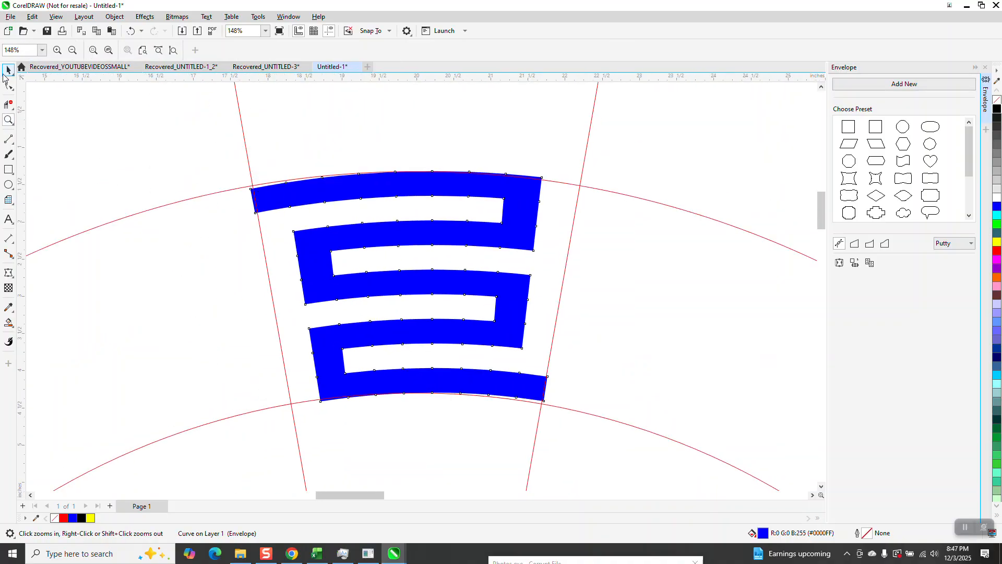
- Shape the flat key motif beyond the page's upper corner with an envelope taken from the wedge outline
click(8, 70)
scroll(45, 114, down, 4)
scroll(546, 253, down, 2)
click(709, 156)
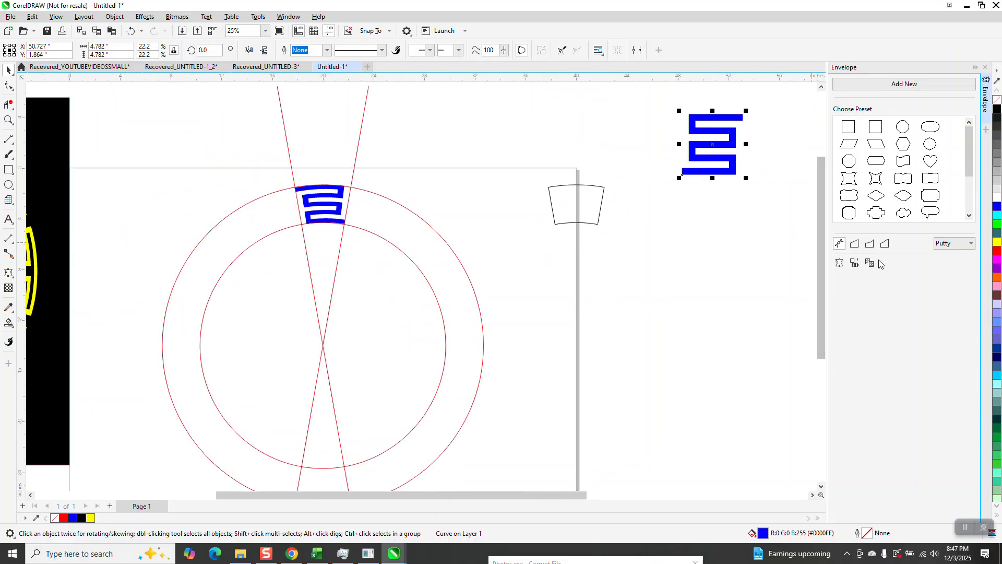
click(839, 262)
click(579, 209)
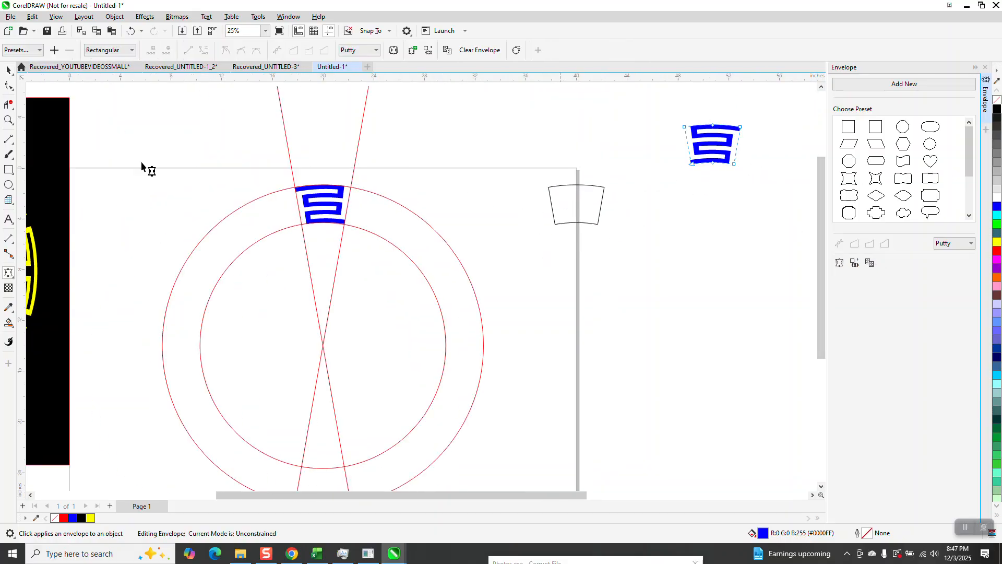
click(8, 69)
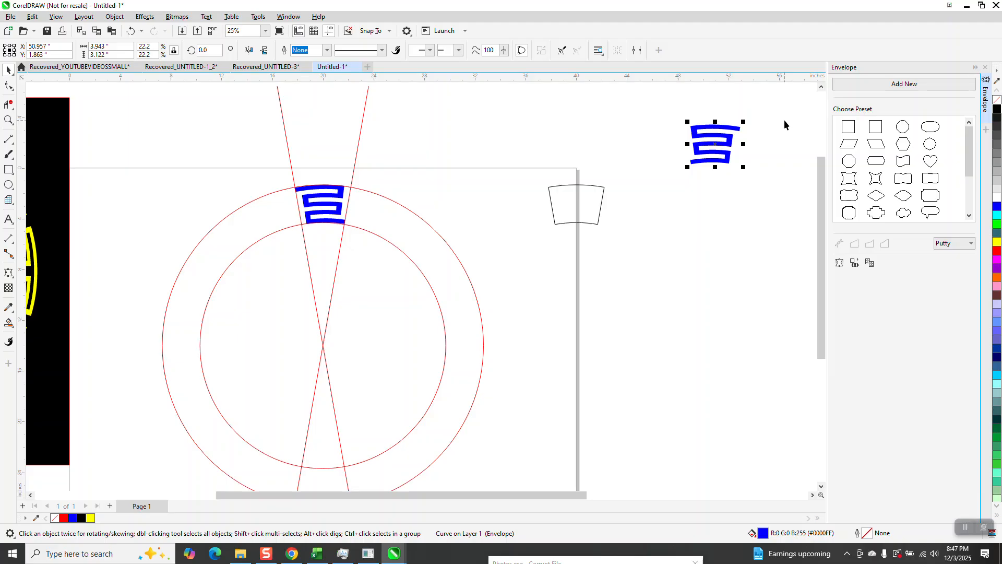
- Centre the newly enveloped second motif on the wedge outline both horizontally and vertically
click(567, 216)
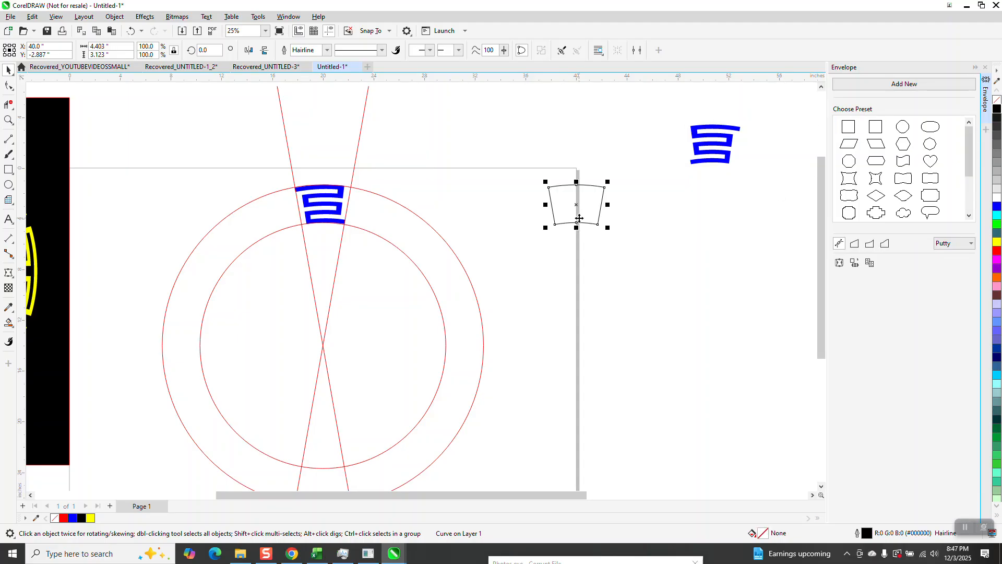
click(716, 163)
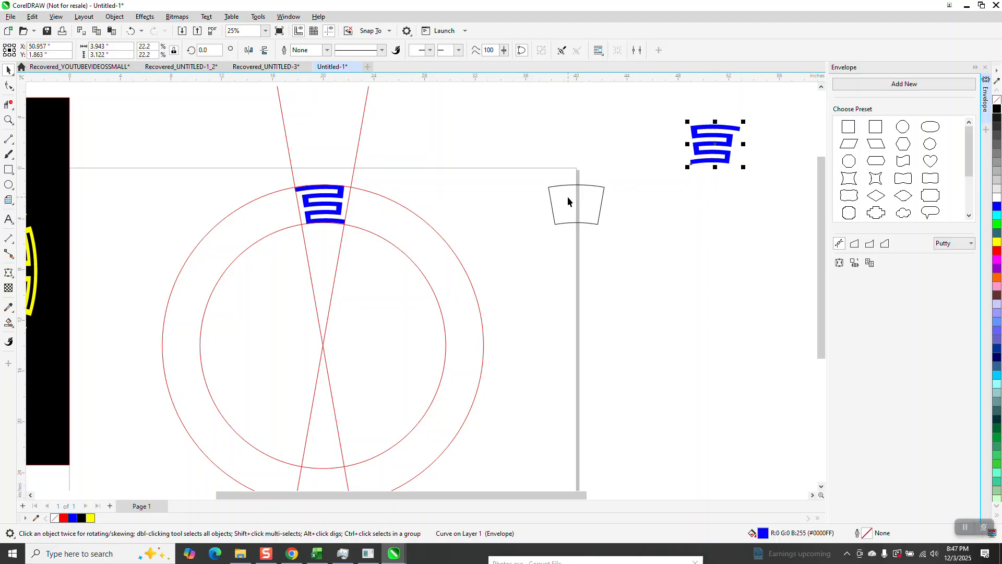
shift+click(566, 211)
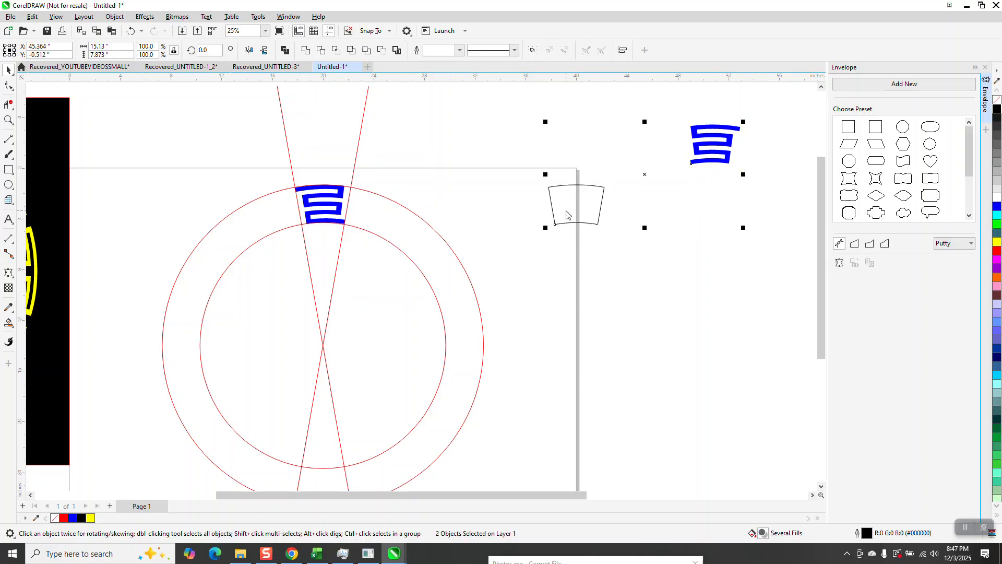
key(ctrl+e)
click(857, 466)
key(e)
key(c)
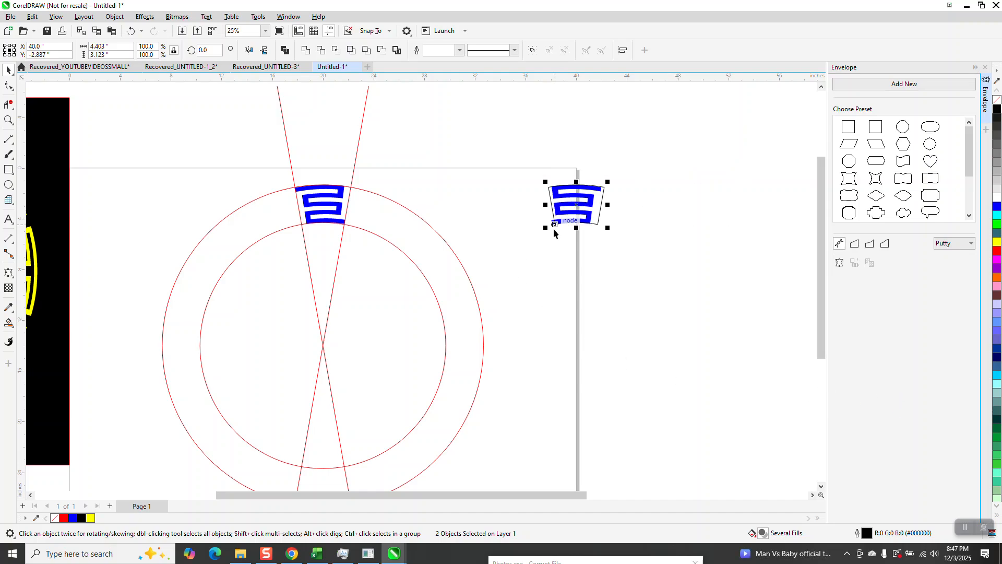
- Move the first enveloped motif 10 inches right, out of the ring segment between the radial lines
click(351, 188)
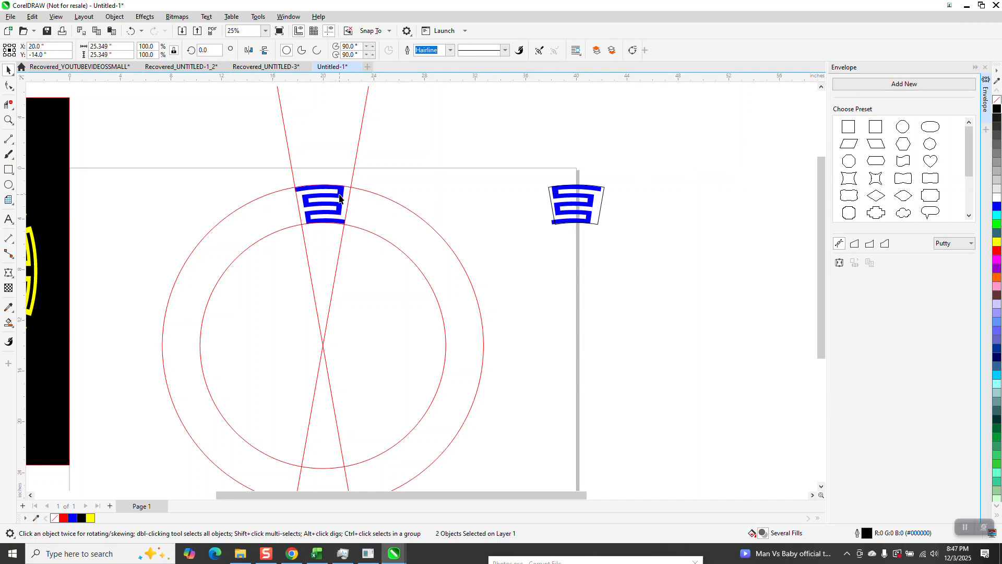
click(319, 222)
key(ctrl+z)
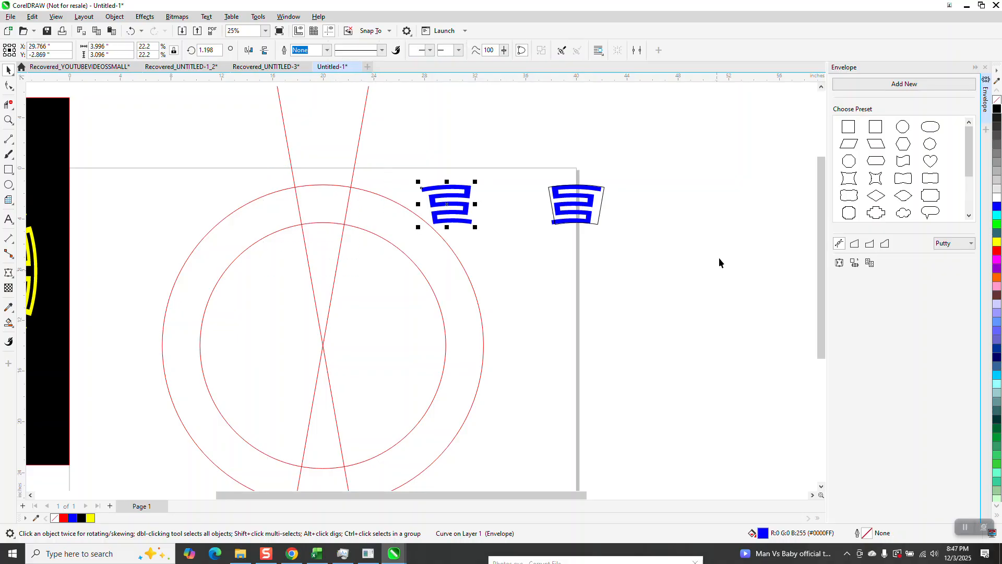
- Move the second enveloped motif 20 inches left from the wedge outline into the ring segment between the radial lines
click(551, 222)
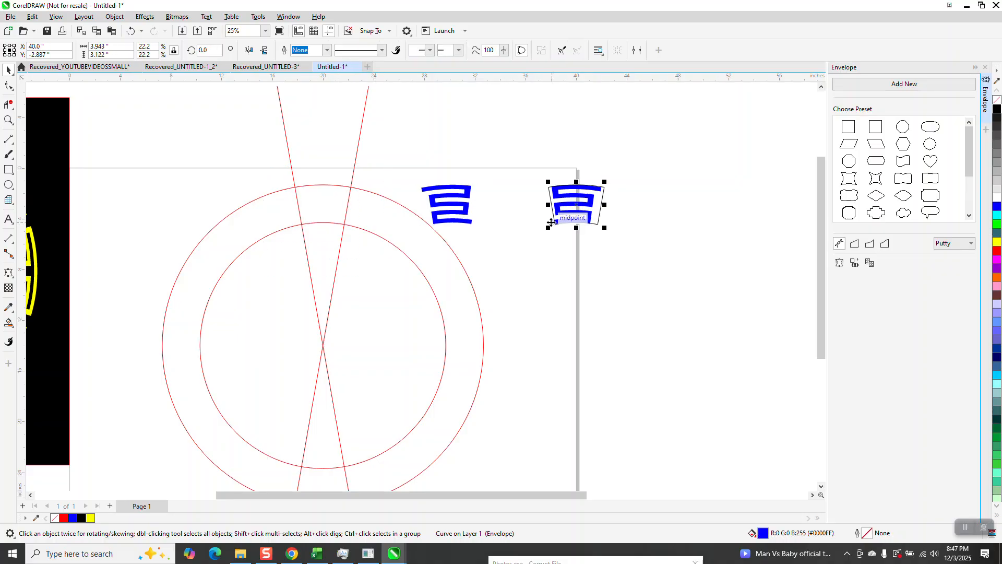
key(Left)
key(Left)
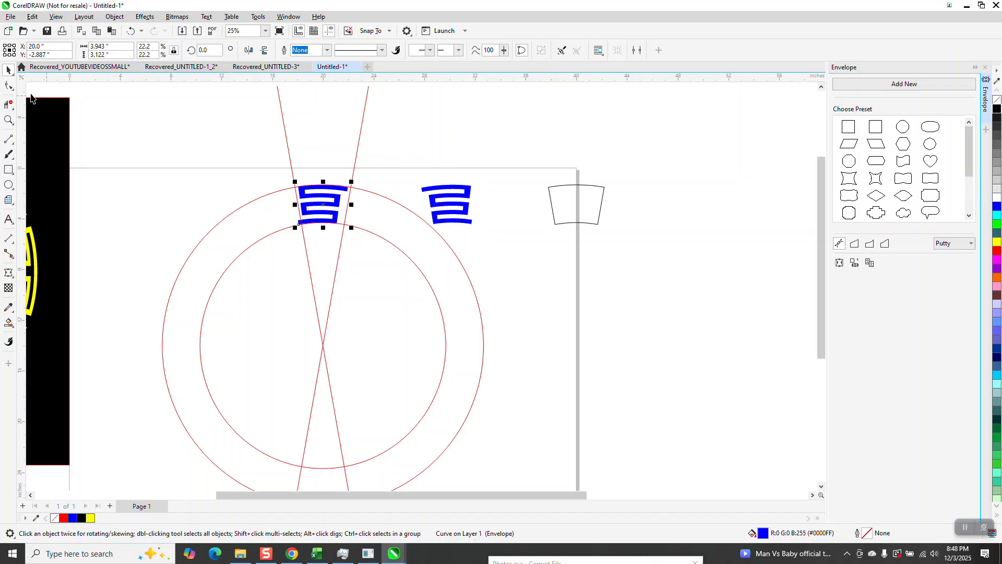
- Rotate the second motif freehand clockwise about the ring's centre, to about 358.57 degrees, towards the radial lines
click(8, 119)
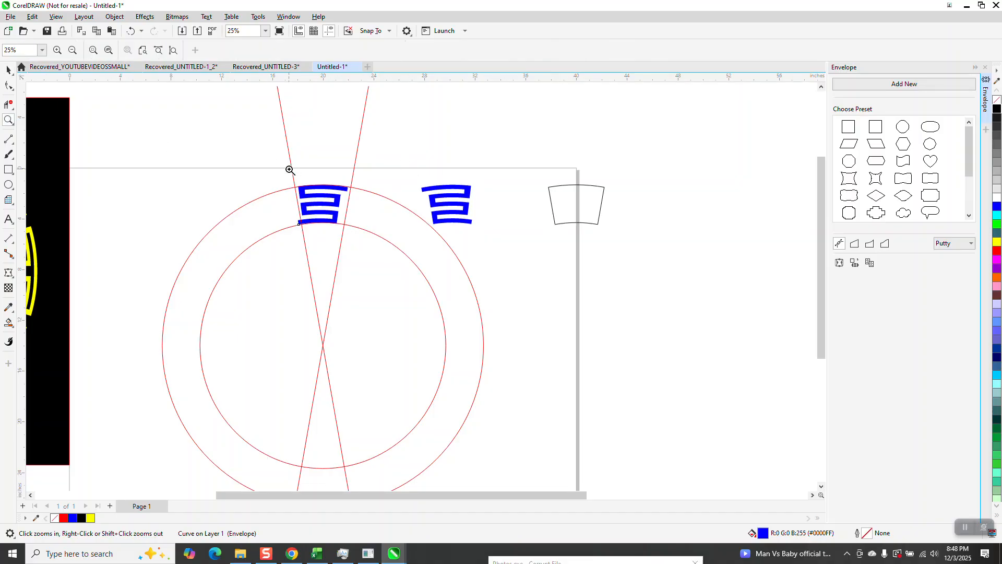
drag(287, 166, 419, 250)
click(8, 69)
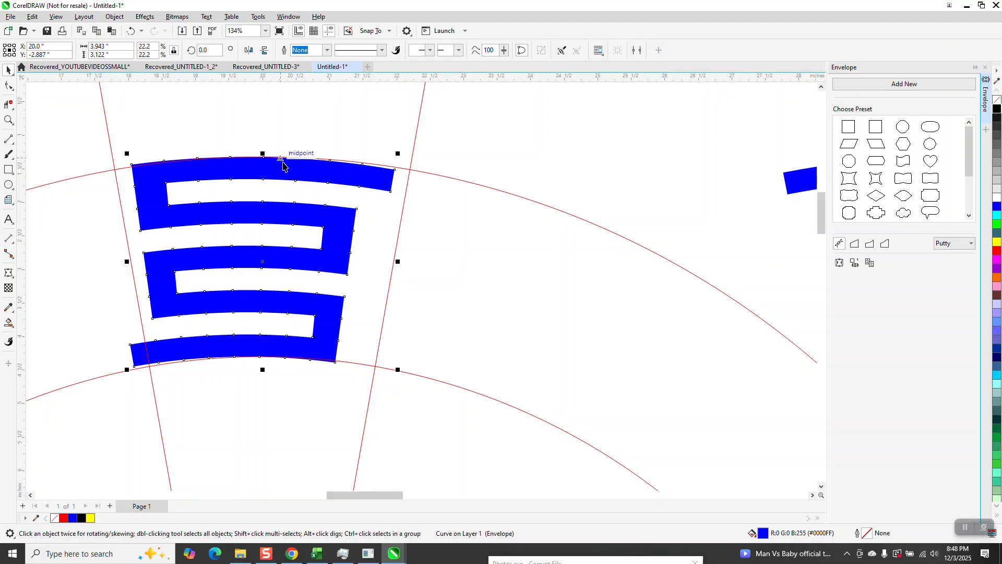
click(282, 163)
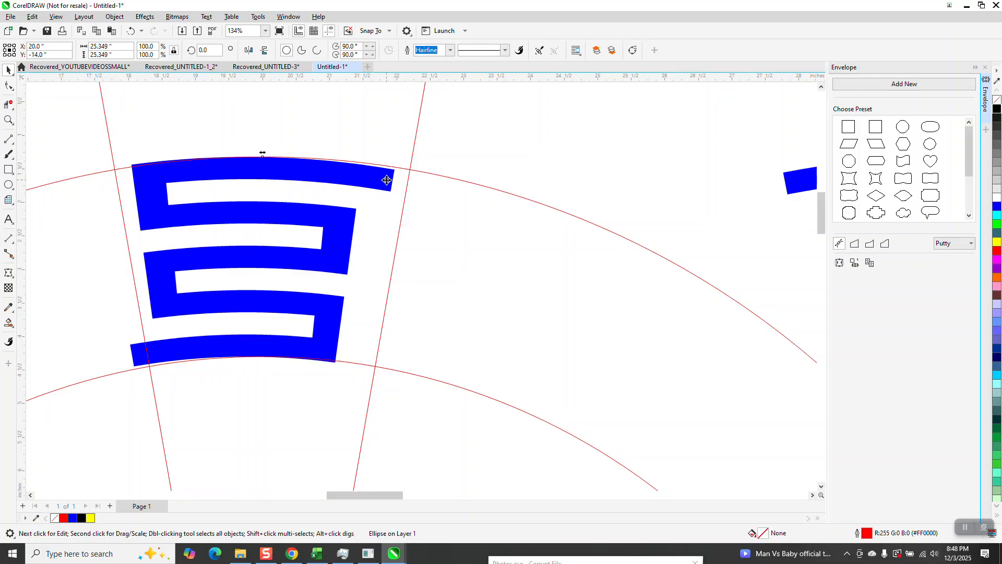
scroll(390, 173, down, 2)
drag(441, 136, 244, 286)
click(391, 165)
drag(243, 135, 428, 317)
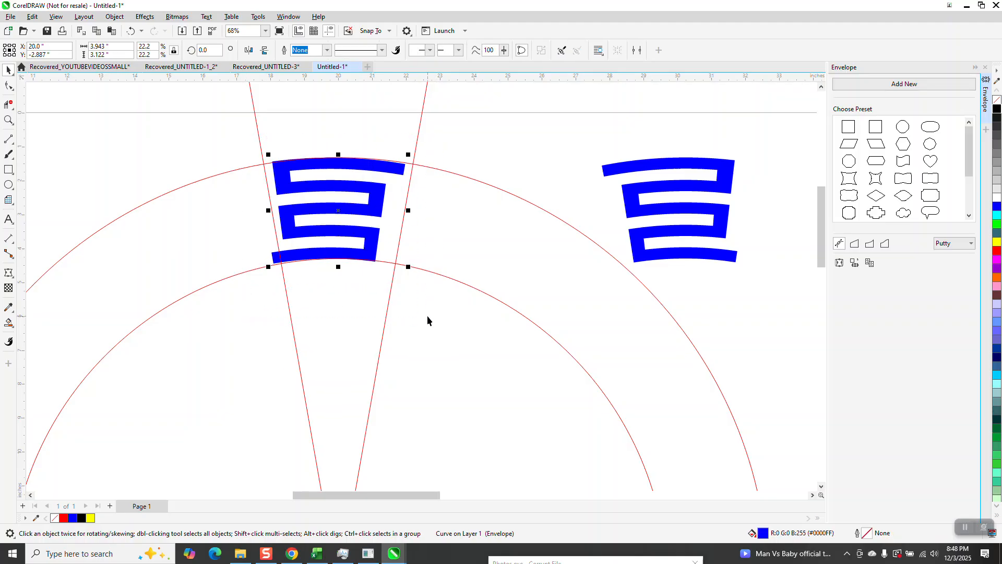
click(320, 215)
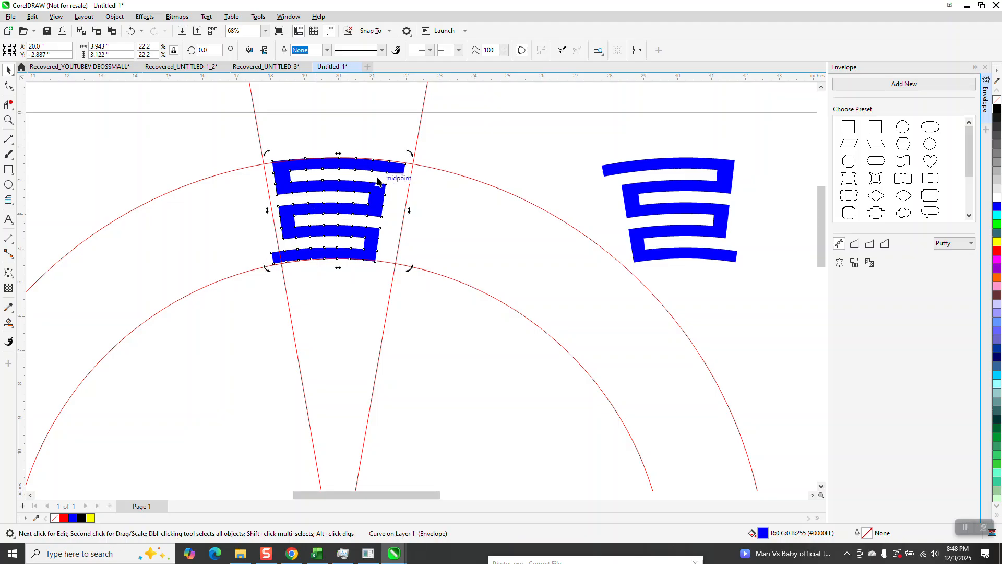
drag(409, 152, 419, 152)
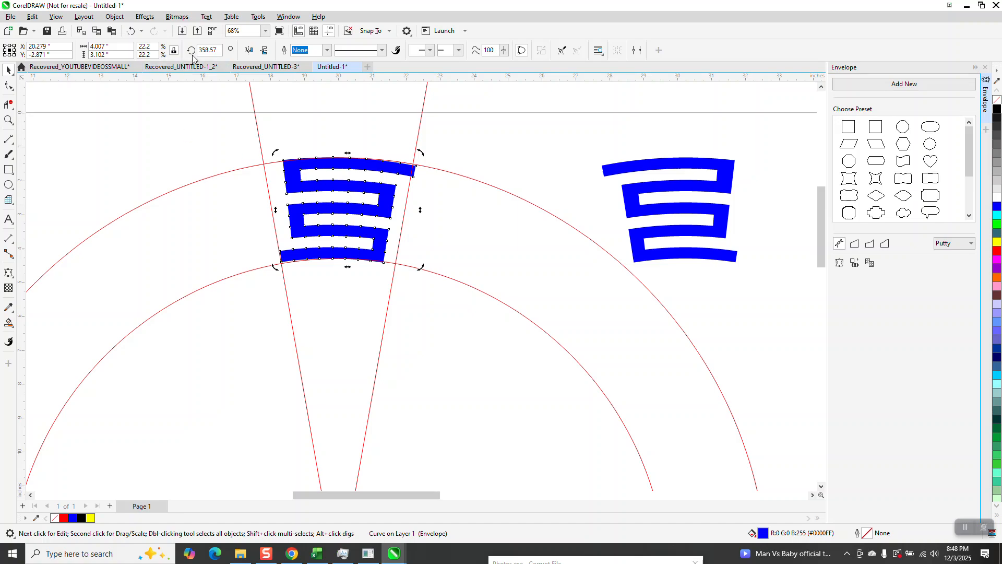
- Try exact rotation angles of 358, 357 and 360 degrees on the second motif in the ring
click(211, 51)
text(35)
key(Return)
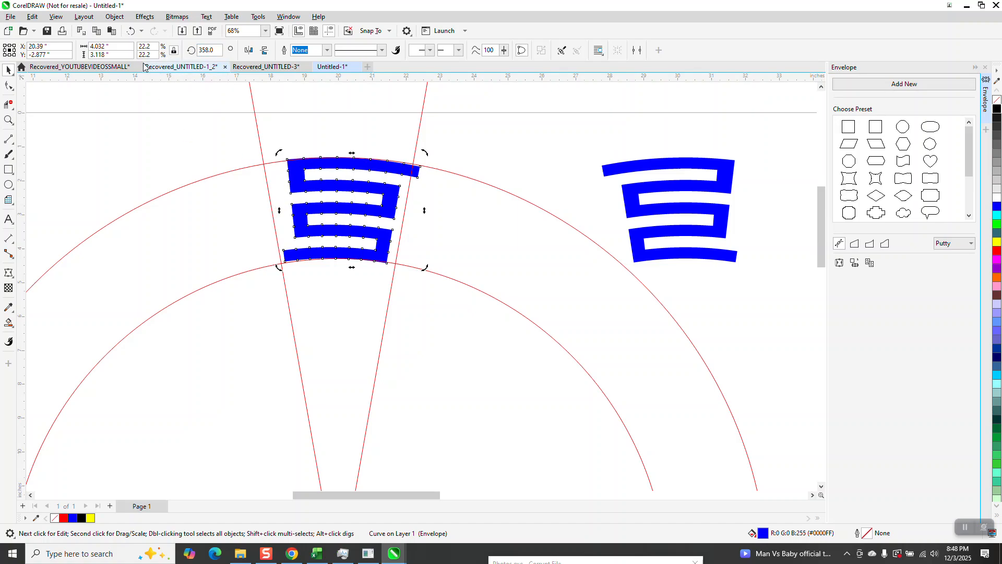
click(208, 50)
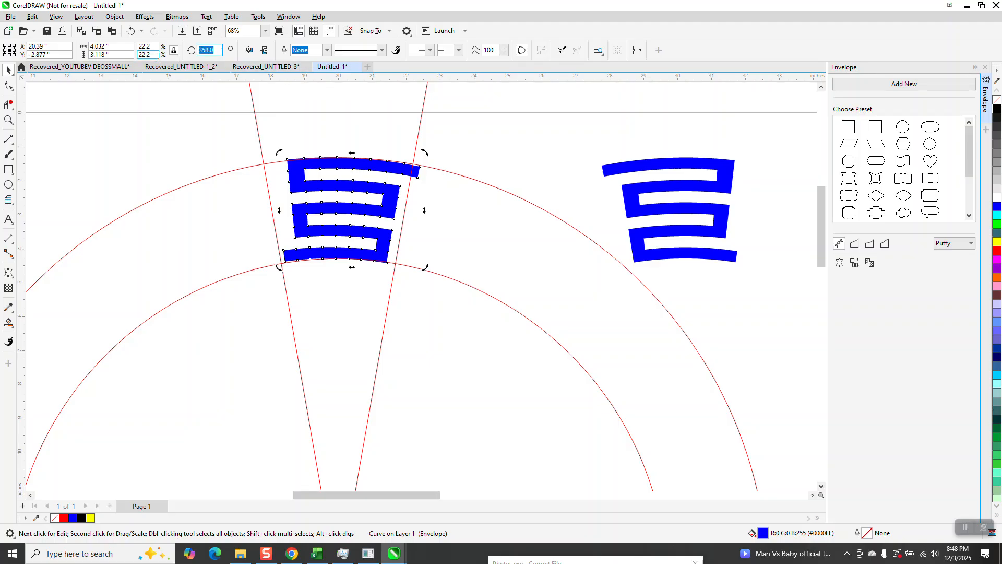
text(357)
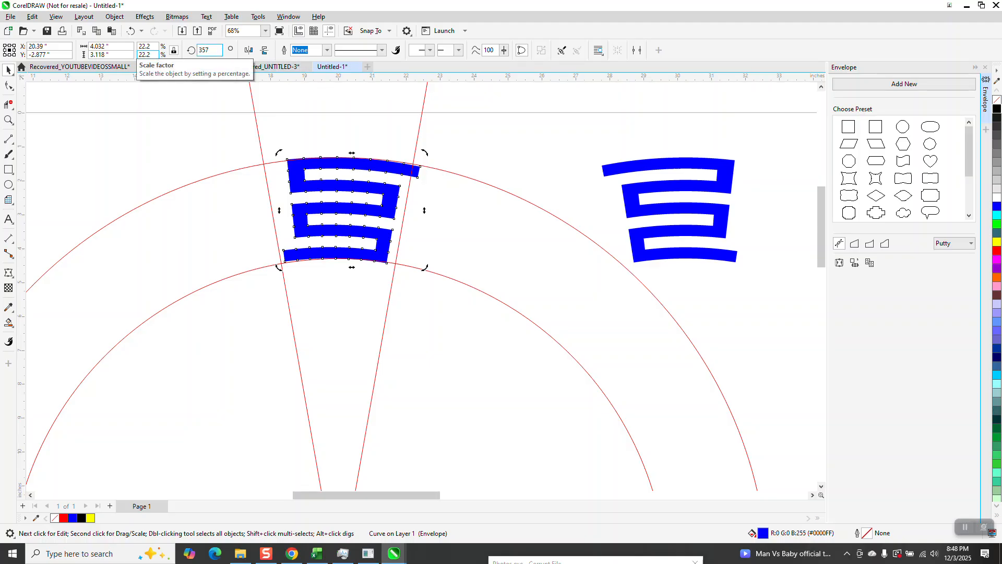
key(Return)
click(204, 51)
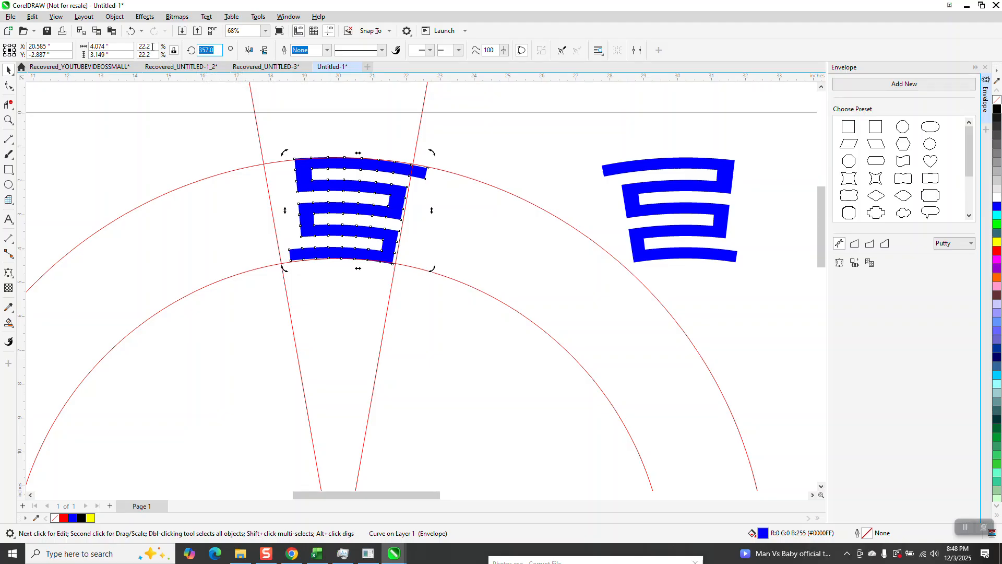
text(360)
key(Return)
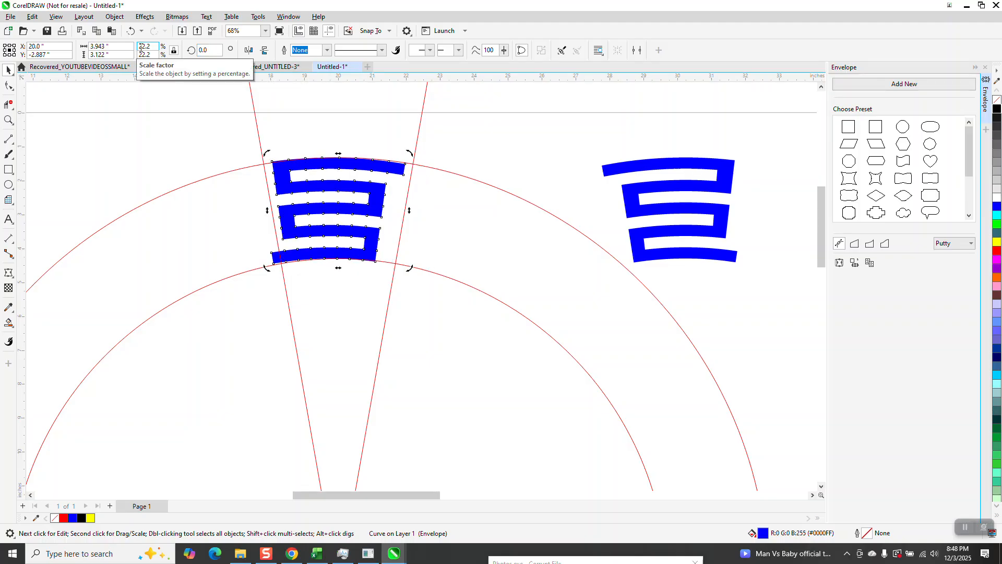
- Set the second motif's rotation angle to 359 degrees so its ends meet the two radial lines
click(214, 51)
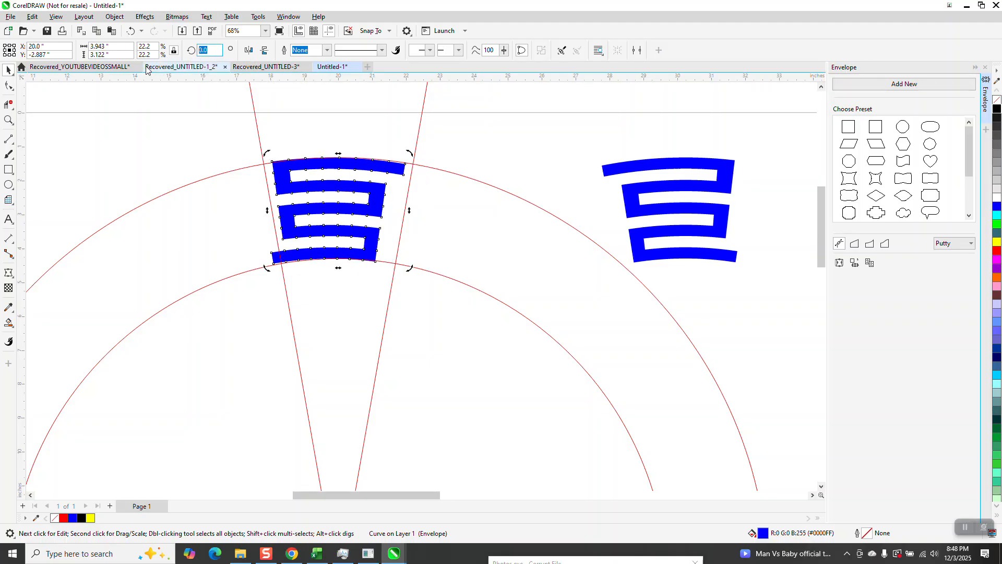
text(359)
key(Return)
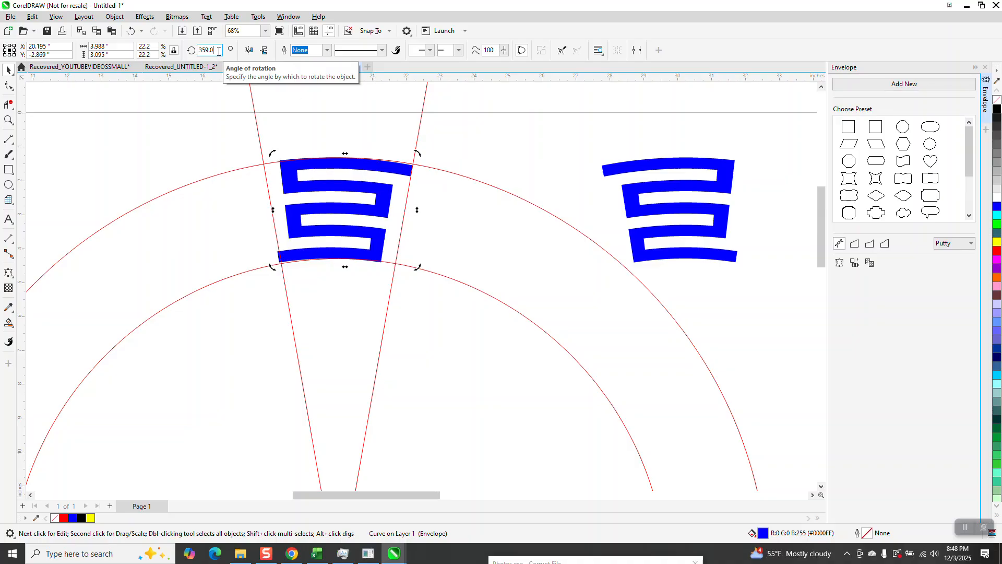
- Try to rotate the second motif a further 20 degrees by entering 359+20 as its angle, undoing each attempt
text(20)
key(Return)
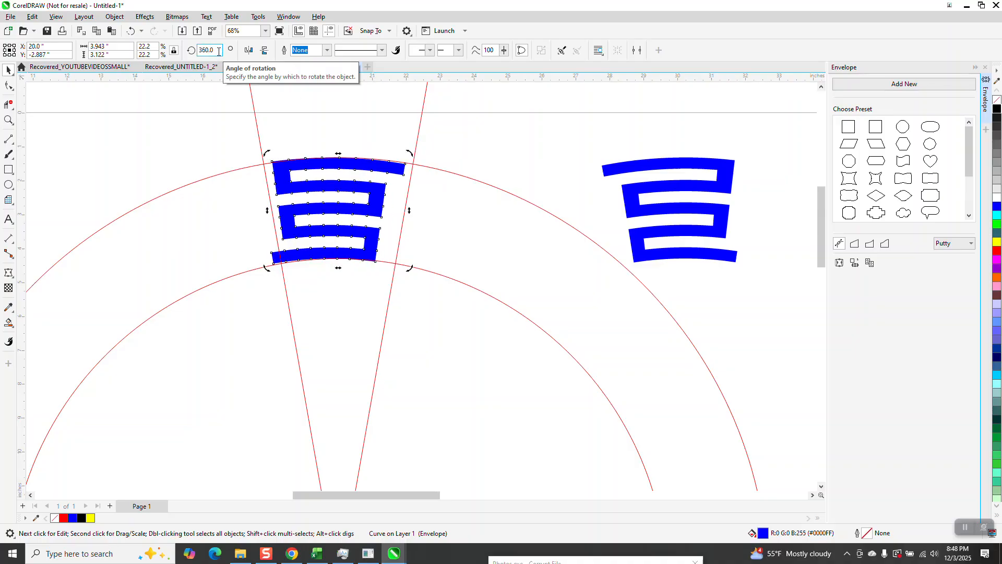
click(131, 32)
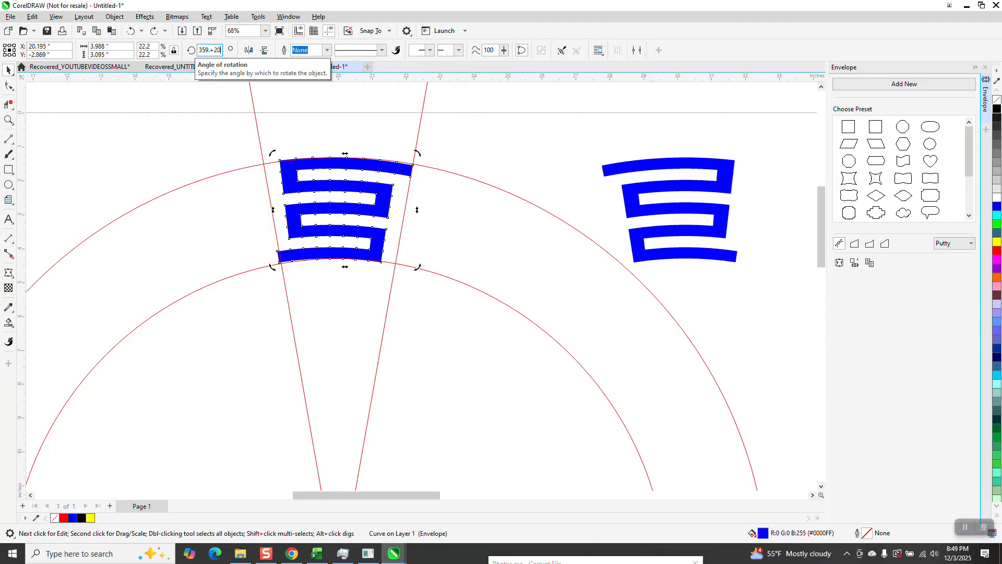
key(Return)
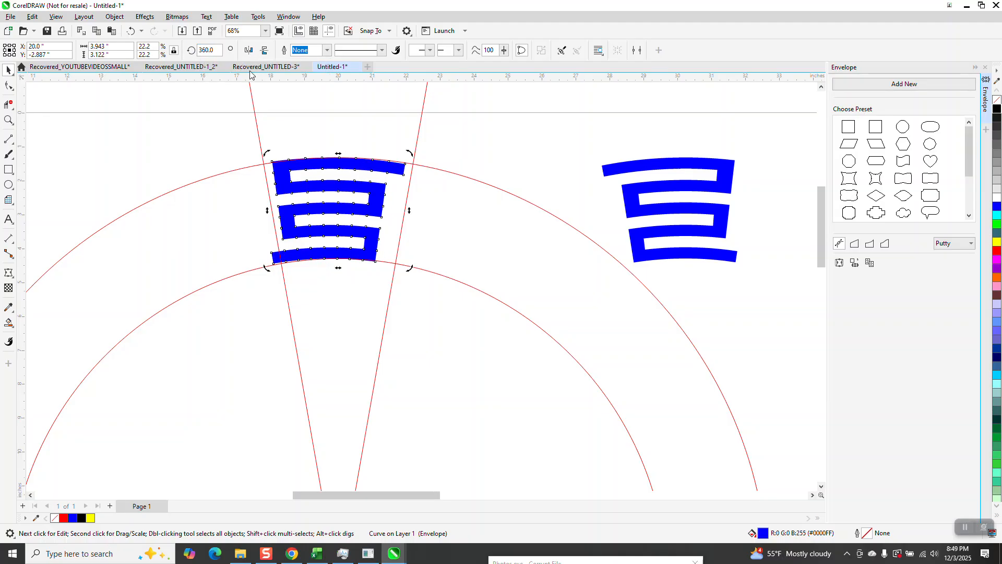
click(130, 31)
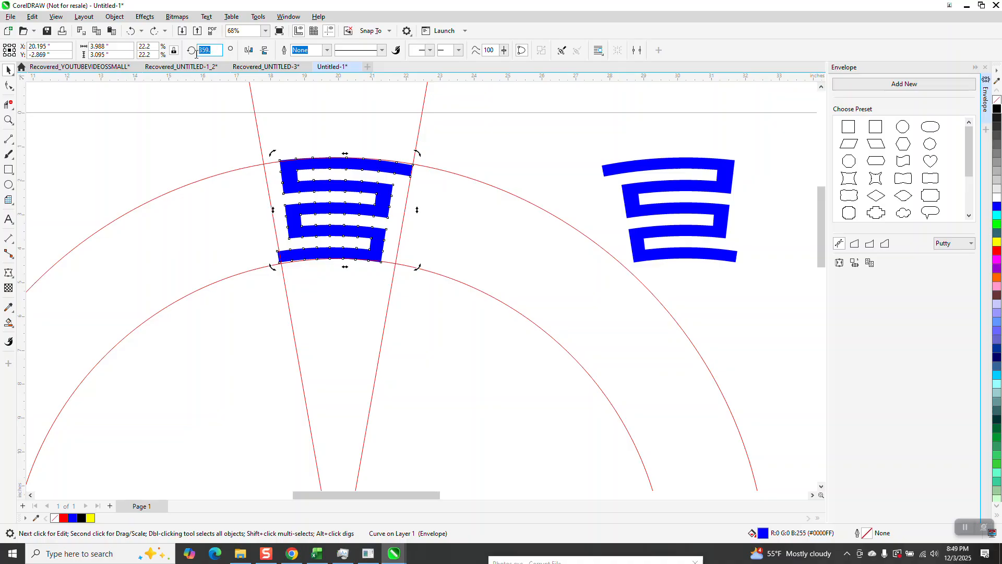
- Try a rotation angle of 21 degrees on the second motif and undo it
text(21)
key(Return)
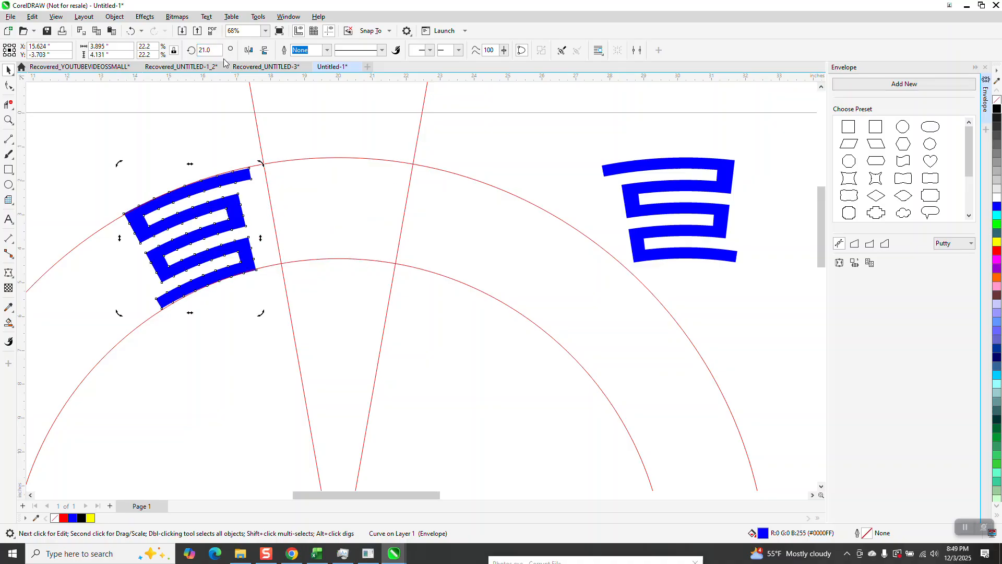
click(131, 31)
- Rotate the second motif 20 degrees clockwise about the ring's centre by entering 359-20 as its angle
click(345, 182)
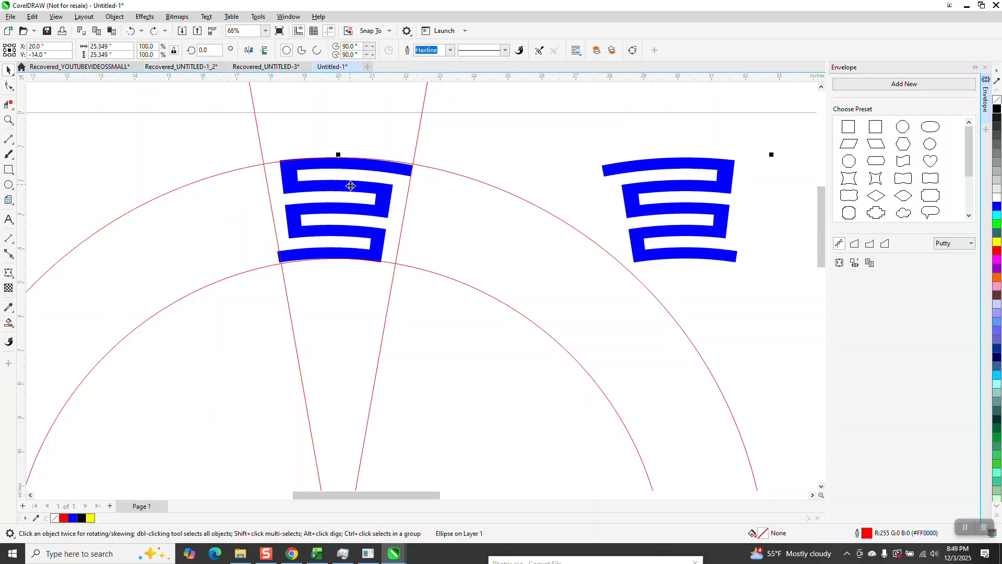
drag(243, 138, 405, 250)
click(385, 204)
scroll(371, 204, down, 2)
scroll(366, 204, down, 1)
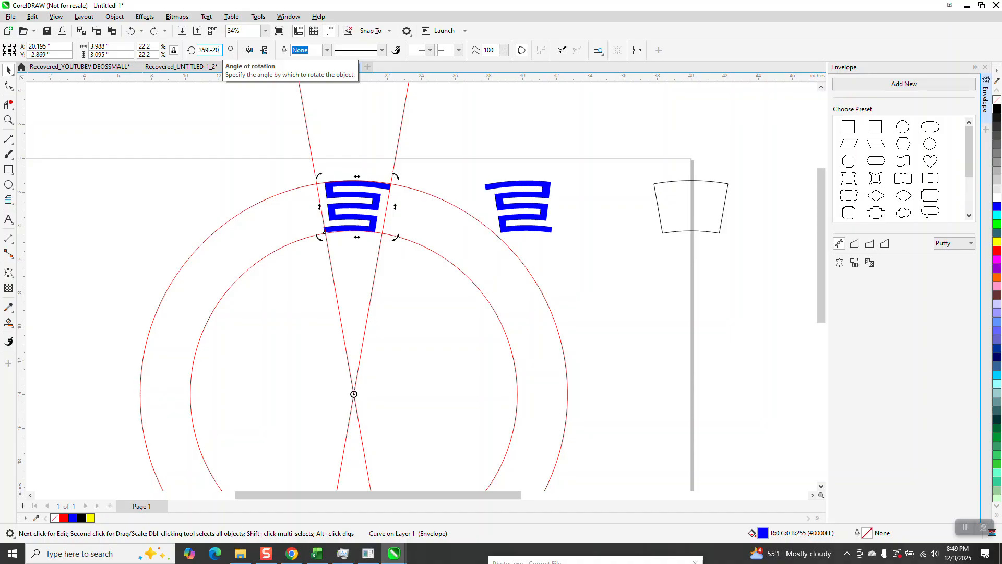
key(Return)
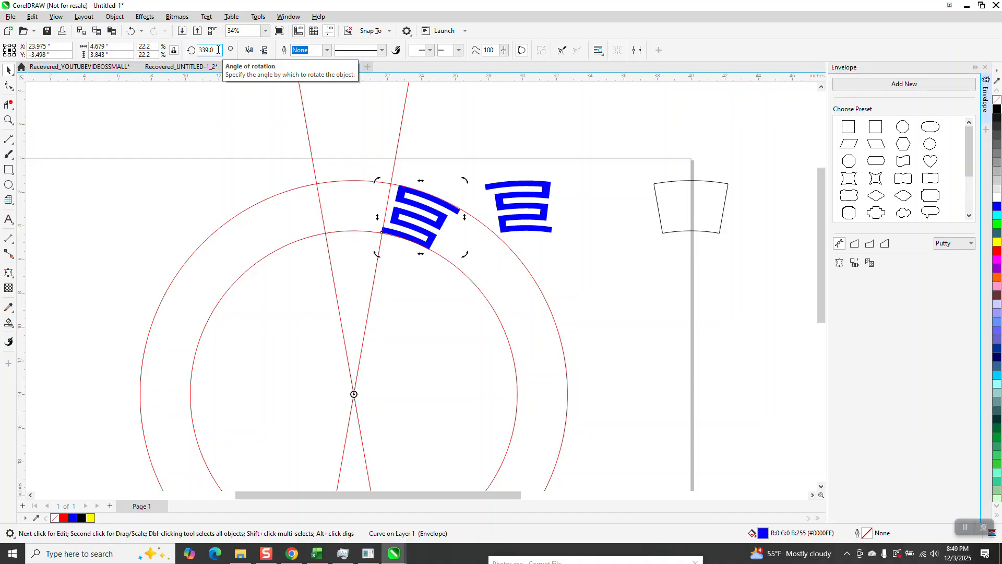
- Move the first enveloped motif 10 inches left, back into the ring segment between the radial lines
click(550, 189)
key(c)
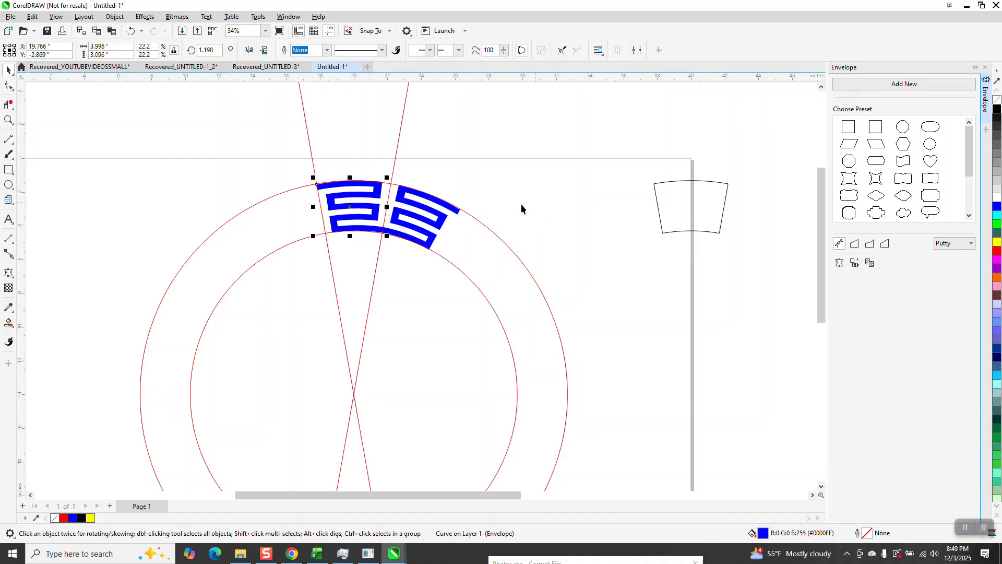
- Weld the two adjacent blue enveloped motifs into a single curve
drag(270, 155, 286, 172)
drag(471, 281, 477, 281)
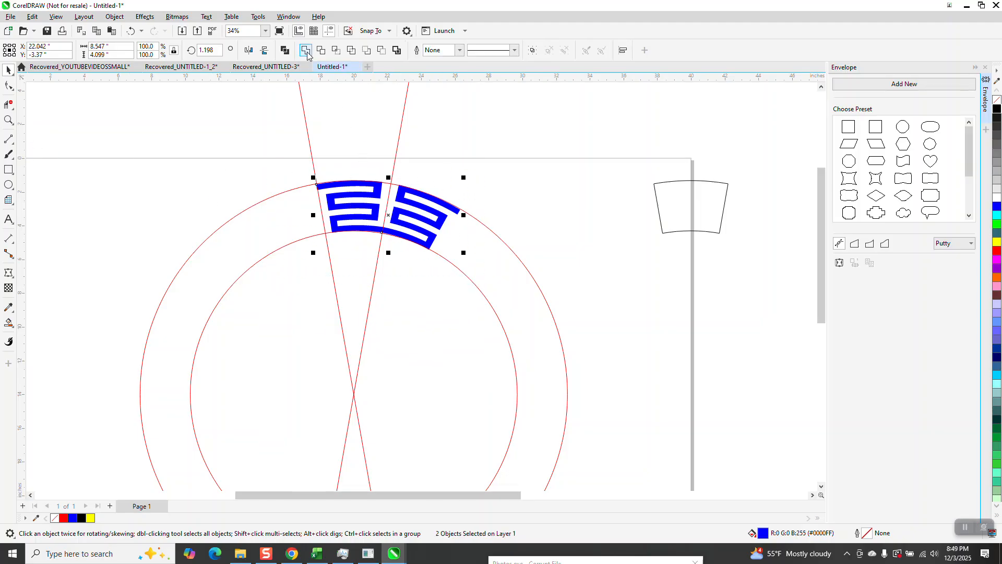
- Delete the two guide circles and the two radial lines around the blue motif pair
scroll(407, 230, down, 3)
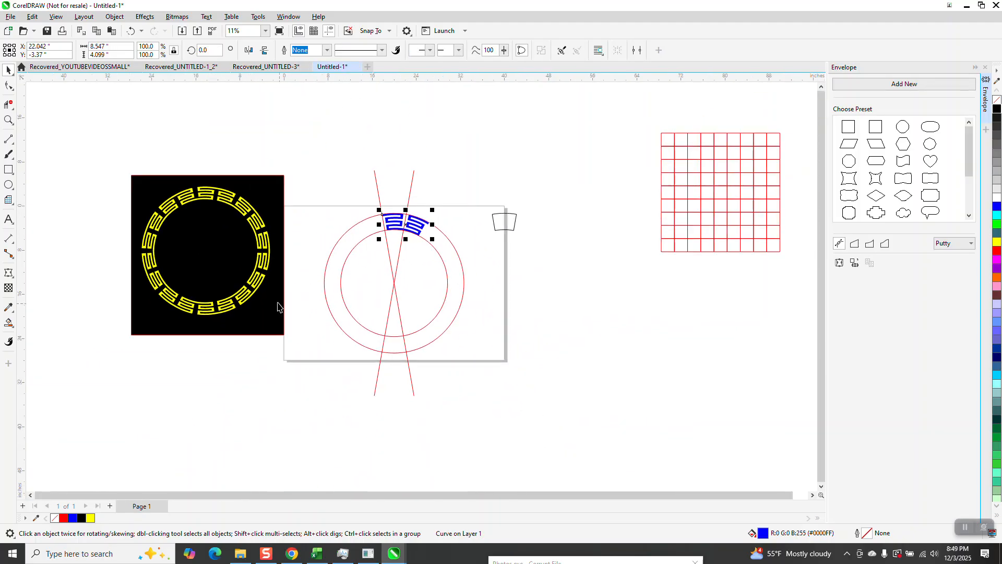
click(321, 280)
drag(497, 324, 497, 324)
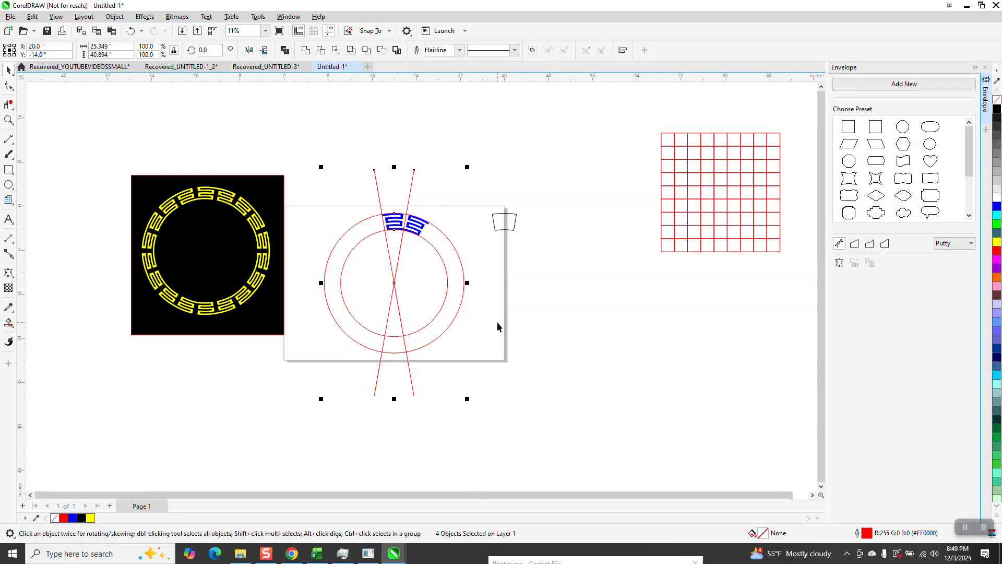
key(Delete)
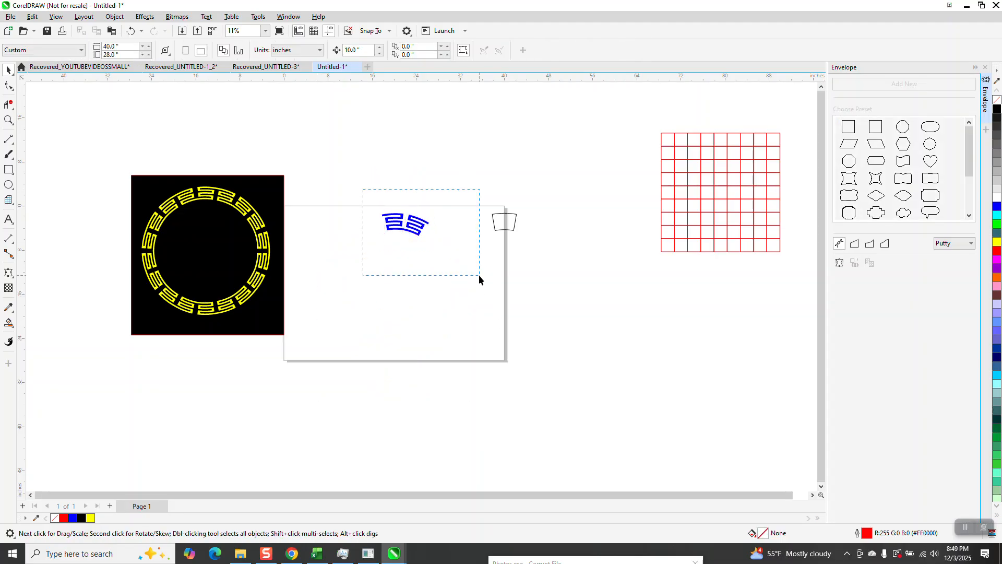
- Remove the fill from the welded motif pair and give it a black outline
drag(479, 276, 479, 274)
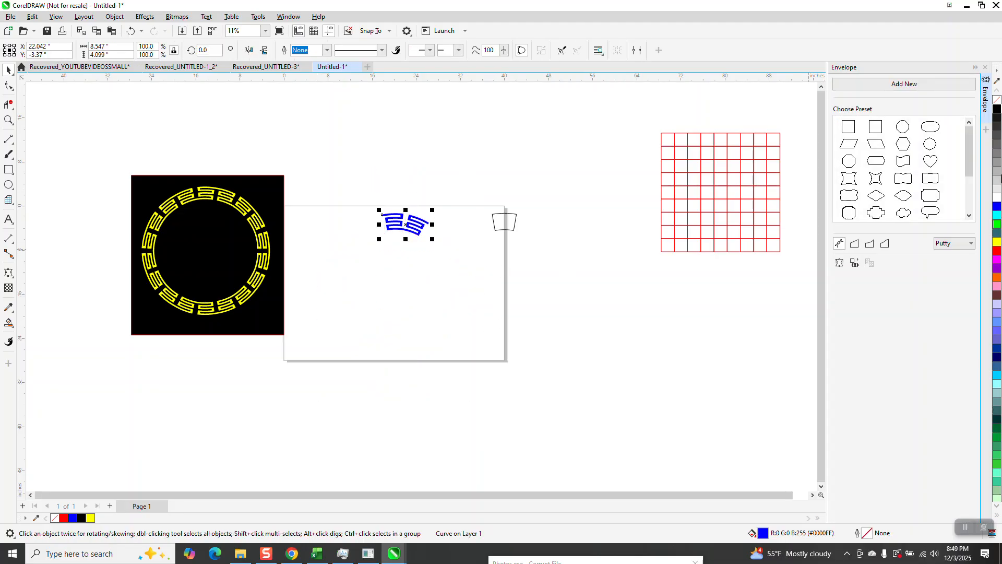
click(997, 109)
click(997, 99)
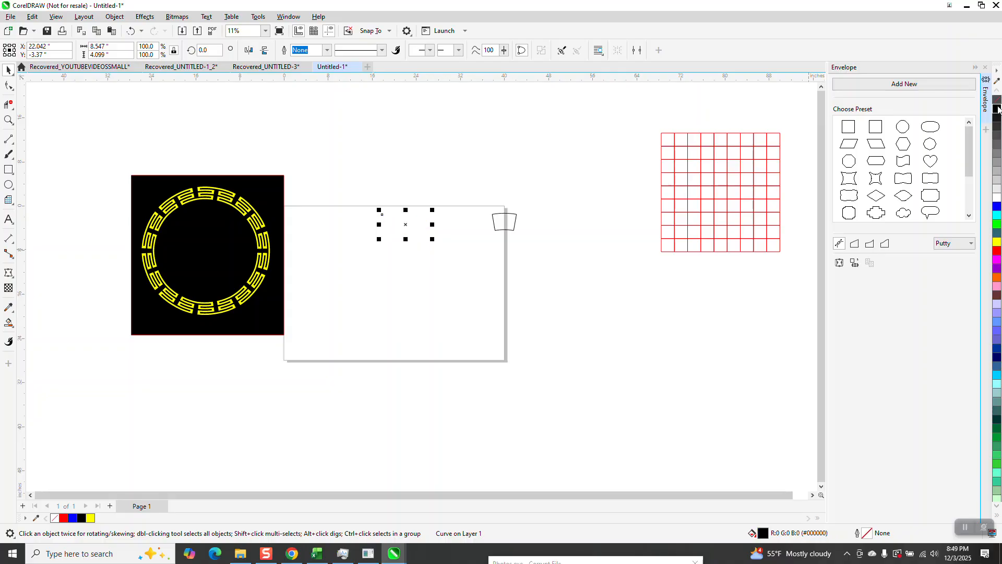
right_click(996, 109)
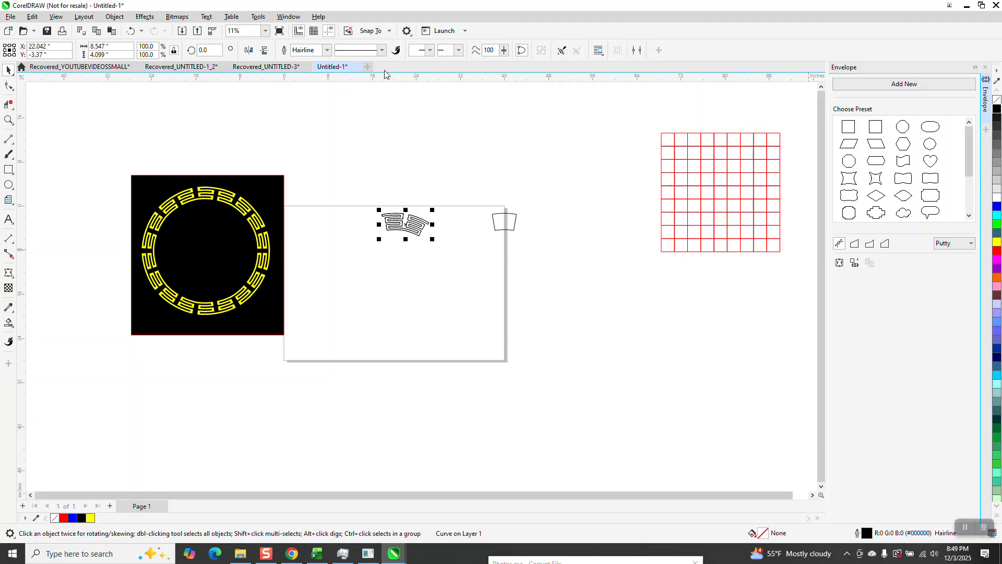
- Rotate a duplicate of the motif pair 40 degrees about the ring's centre and repeat the duplication until the ring closes
text(40)
key(Return)
key(ctrl+d)
key(ctrl+d)
key(ctrl+d)
key(ctrl+d)
key(ctrl+d)
key(ctrl+d)
key(ctrl+d)
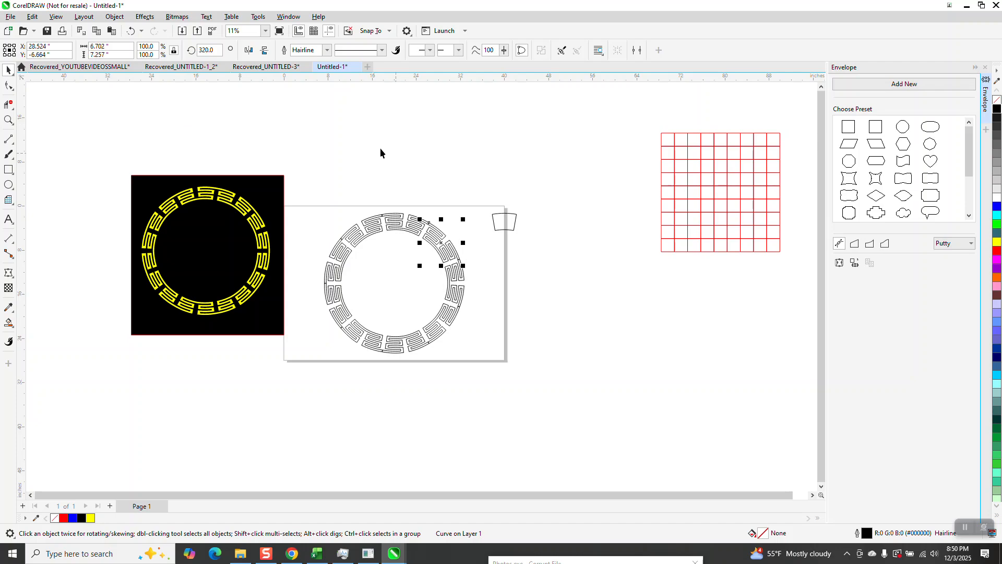
- Weld all the outlined motif pairs into one ring curve and give it a red fill without an outline
click(8, 120)
drag(313, 204, 508, 384)
drag(341, 104, 399, 159)
scroll(402, 161, down, 2)
scroll(395, 156, down, 4)
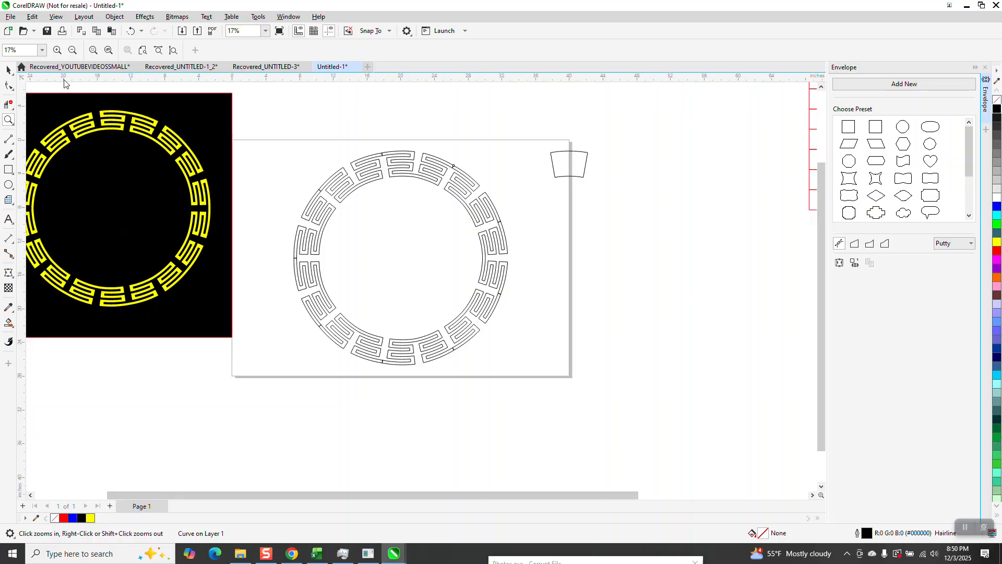
key(space)
drag(507, 365, 509, 364)
key(ctrl+a)
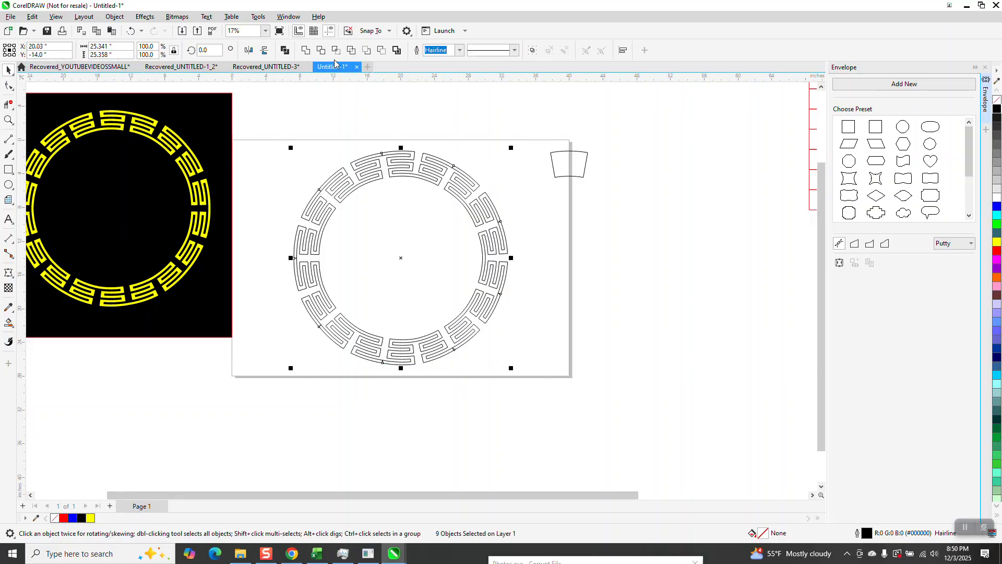
click(306, 50)
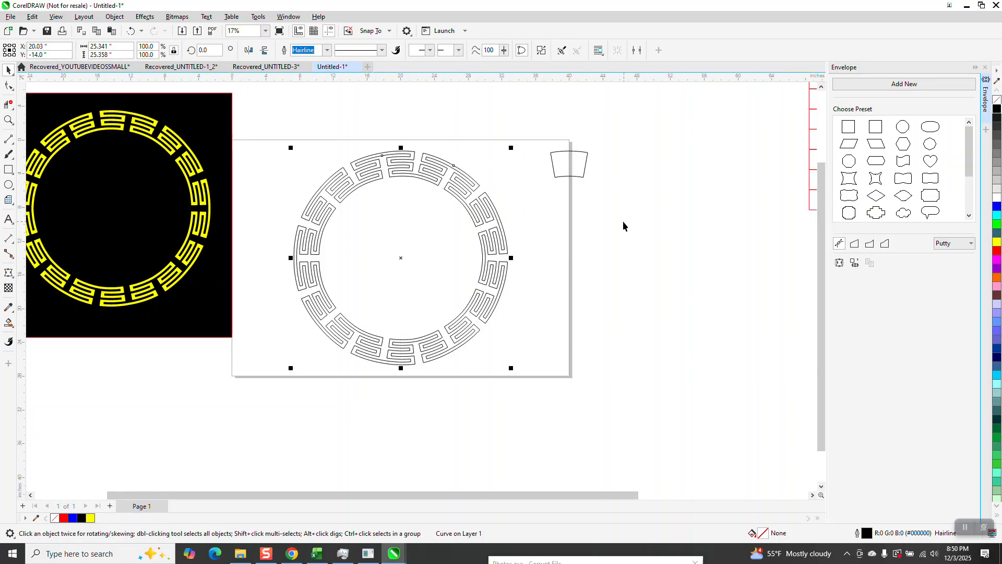
click(999, 253)
right_click(997, 99)
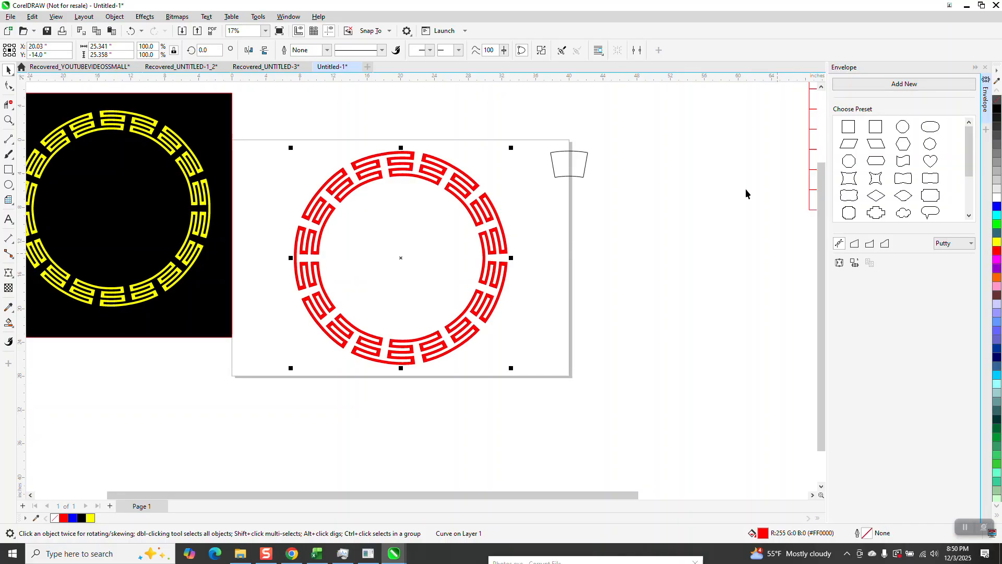
- Examine the joints of the red Greek key ring up close and compare the whole ring with the yellow one
click(8, 121)
drag(298, 146, 425, 204)
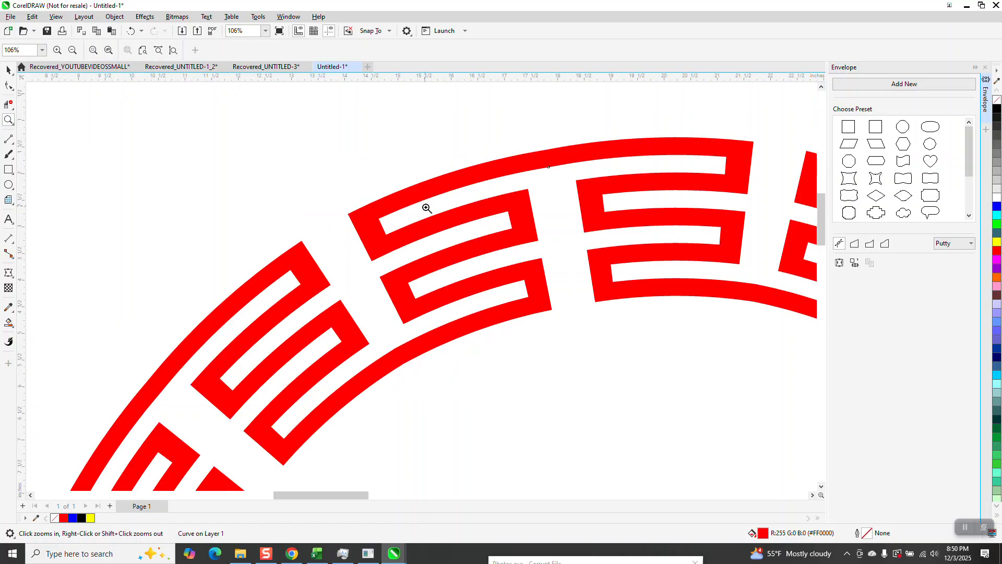
scroll(433, 230, down, 1)
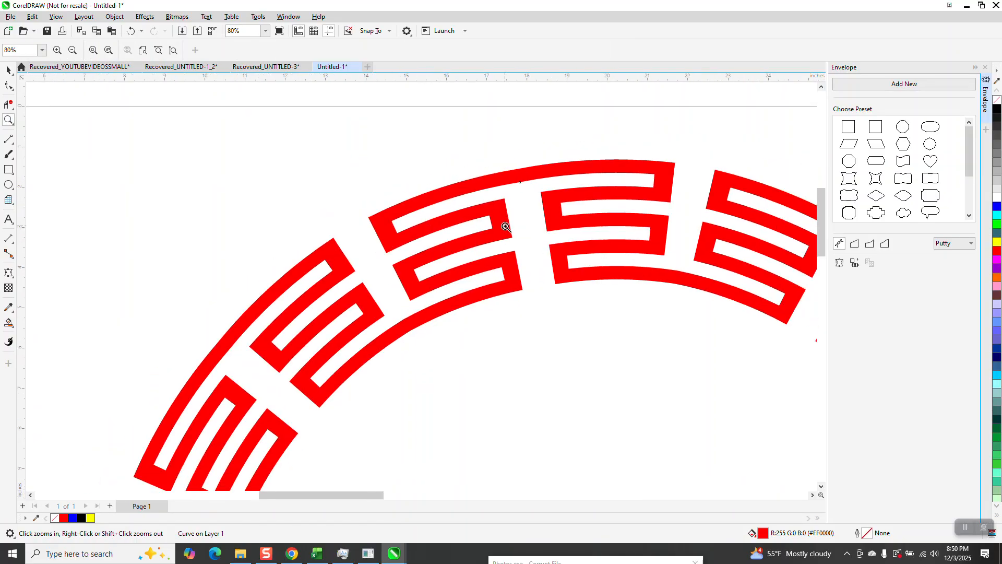
scroll(510, 215, down, 1)
scroll(510, 216, down, 1)
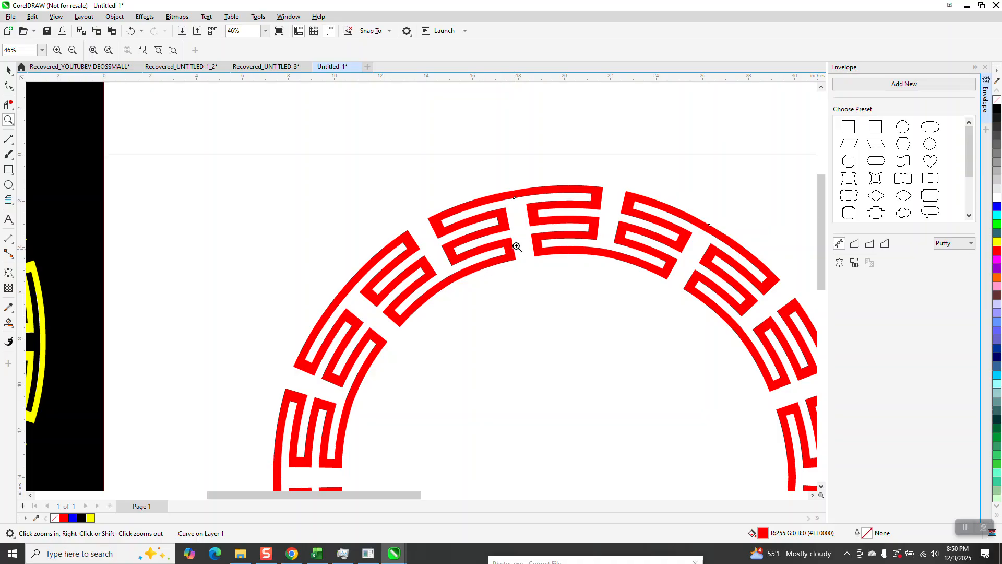
scroll(439, 219, down, 3)
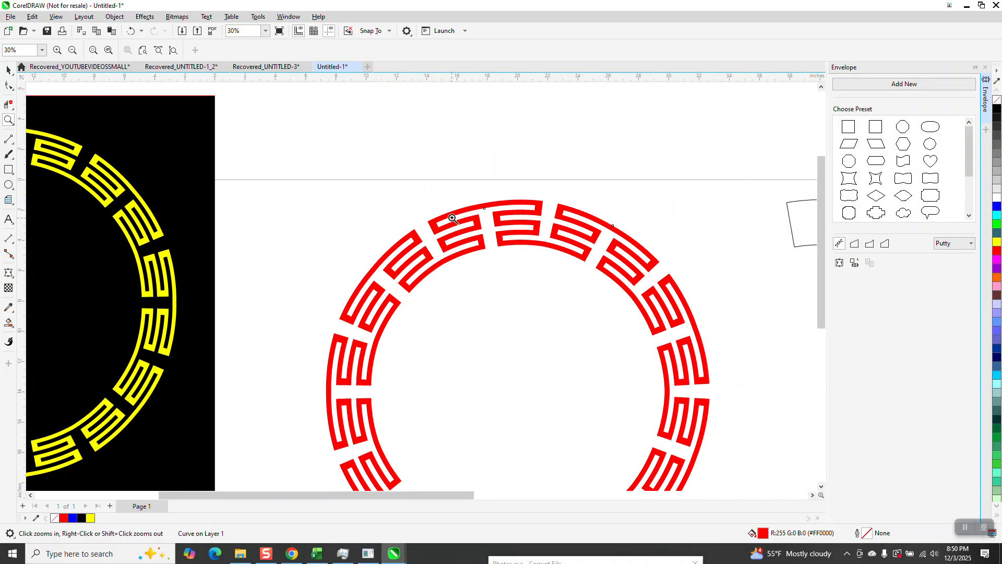
scroll(450, 218, down, 1)
drag(258, 184, 389, 307)
scroll(396, 306, down, 2)
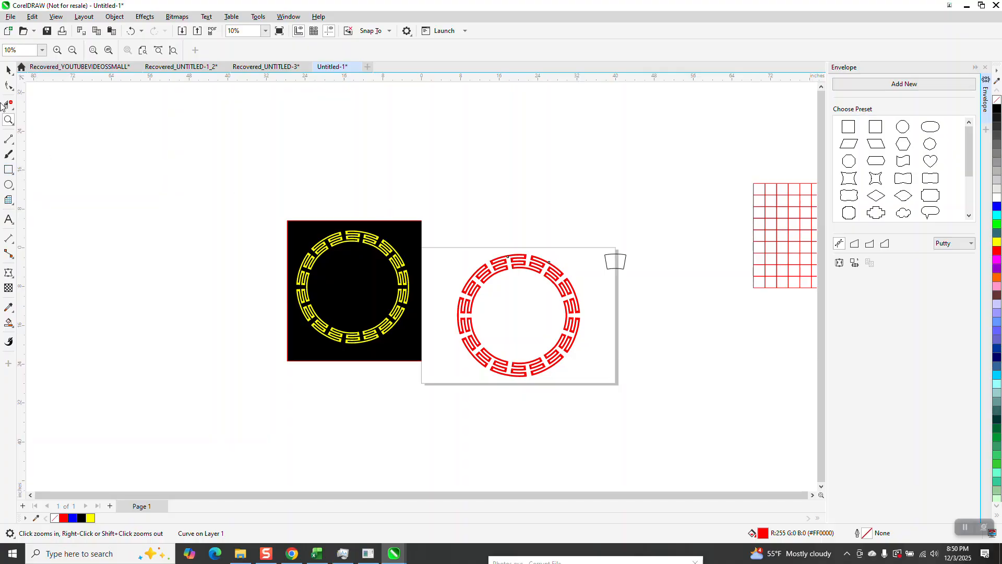
- Move the curved ring segment outline off the page, towards the red grid
click(8, 72)
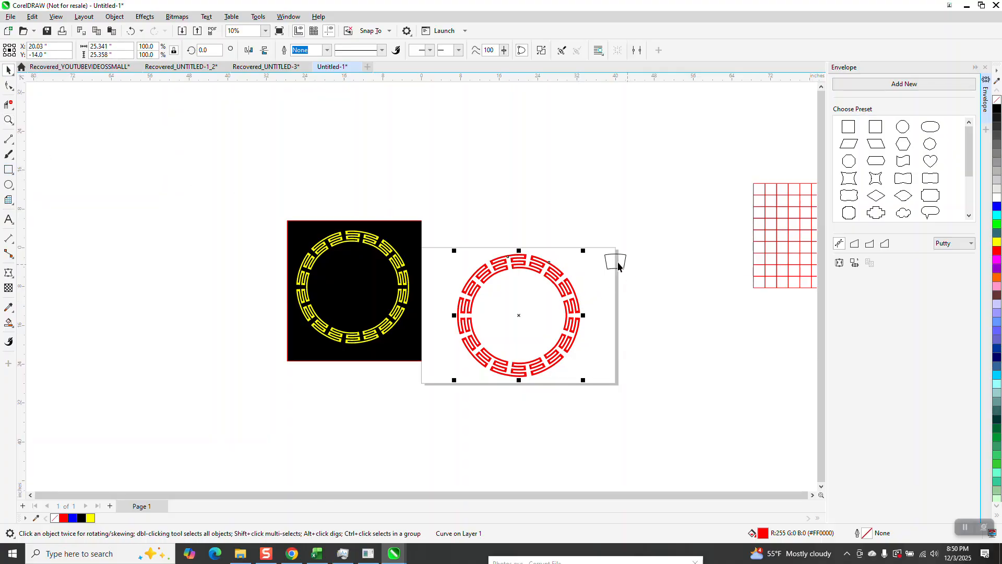
drag(616, 264, 664, 222)
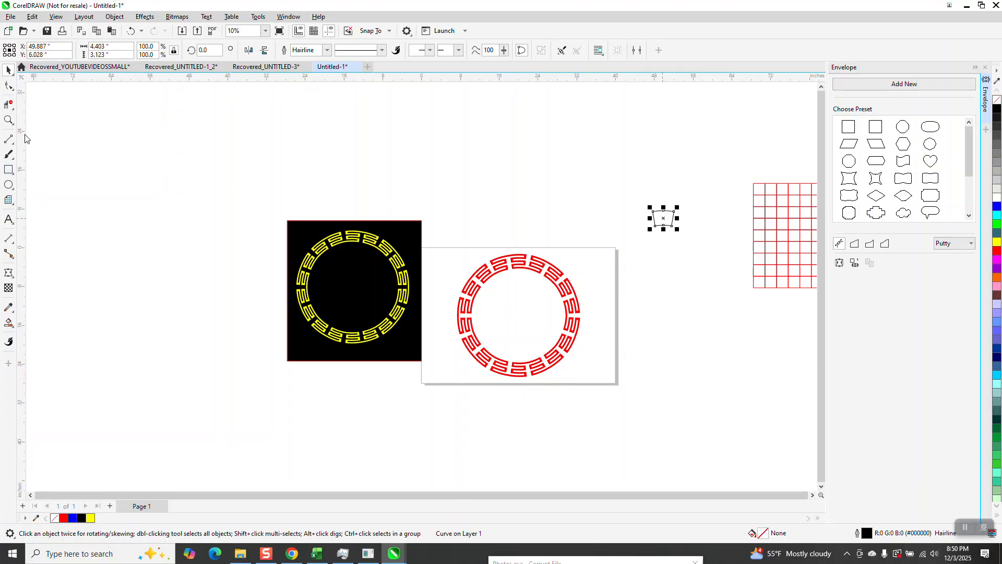
- Smart Fill the first eight cells of the grid's top row with blue, without an outline
click(8, 121)
drag(664, 174, 777, 312)
click(8, 322)
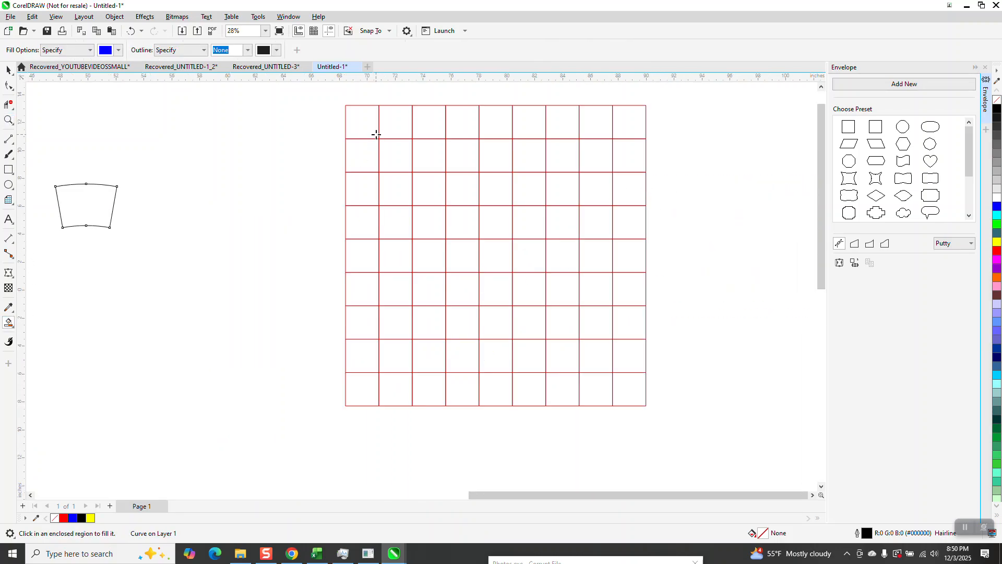
click(368, 127)
click(399, 124)
click(429, 123)
click(460, 121)
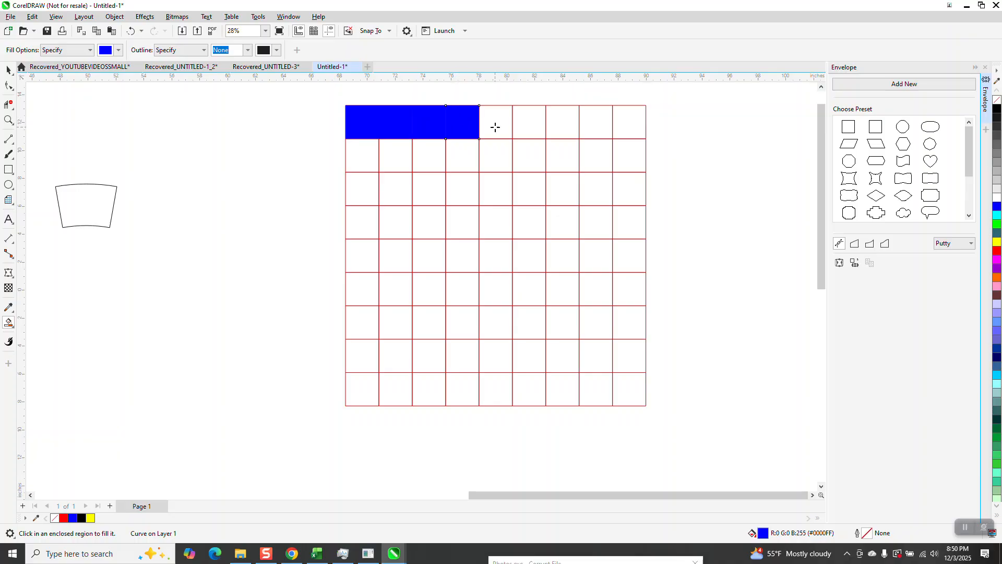
click(500, 125)
click(531, 125)
click(569, 127)
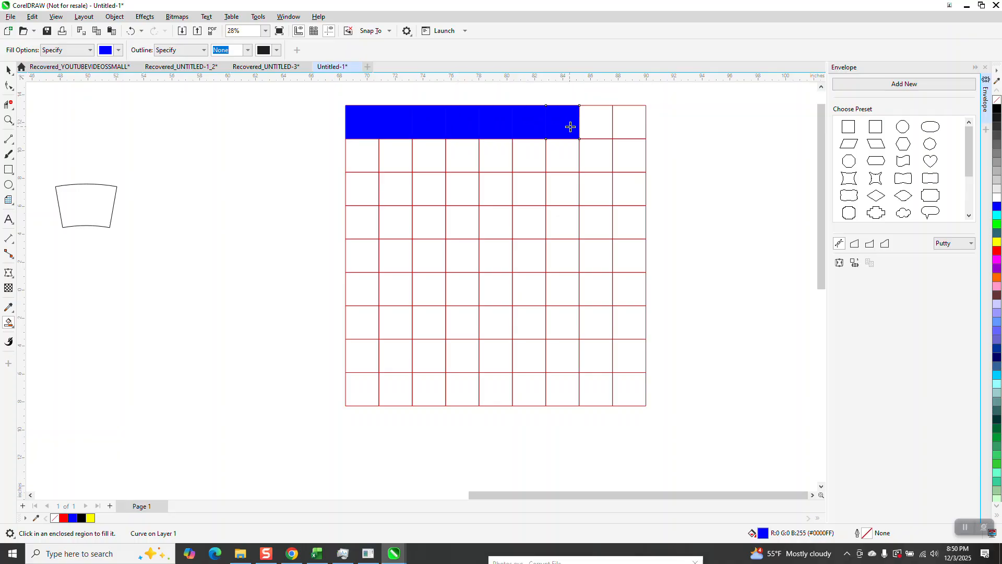
click(599, 128)
- Fill blue cells down the eighth column to the third row, then back along that row to the fourth column
click(591, 157)
click(591, 183)
click(570, 189)
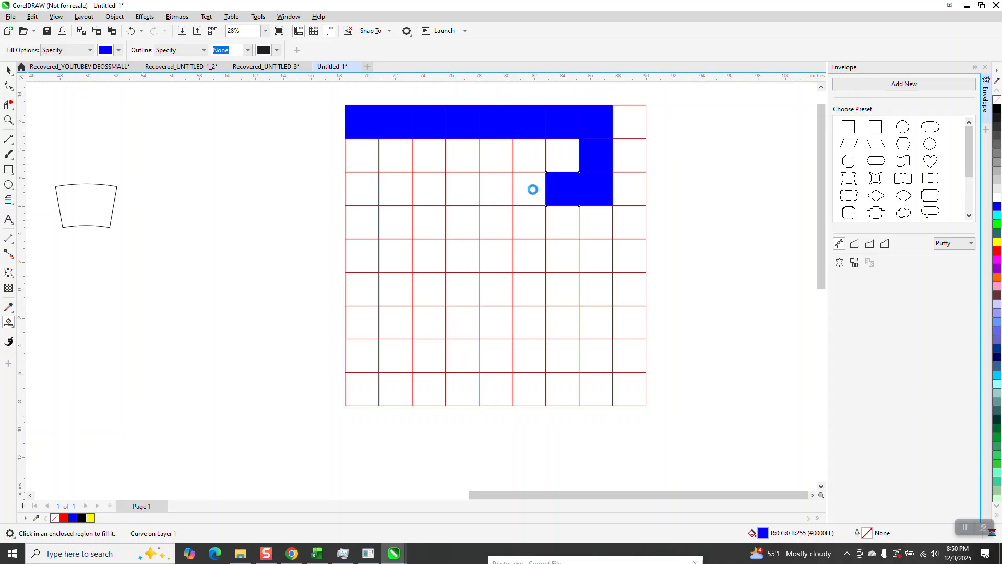
click(533, 189)
click(498, 196)
click(470, 199)
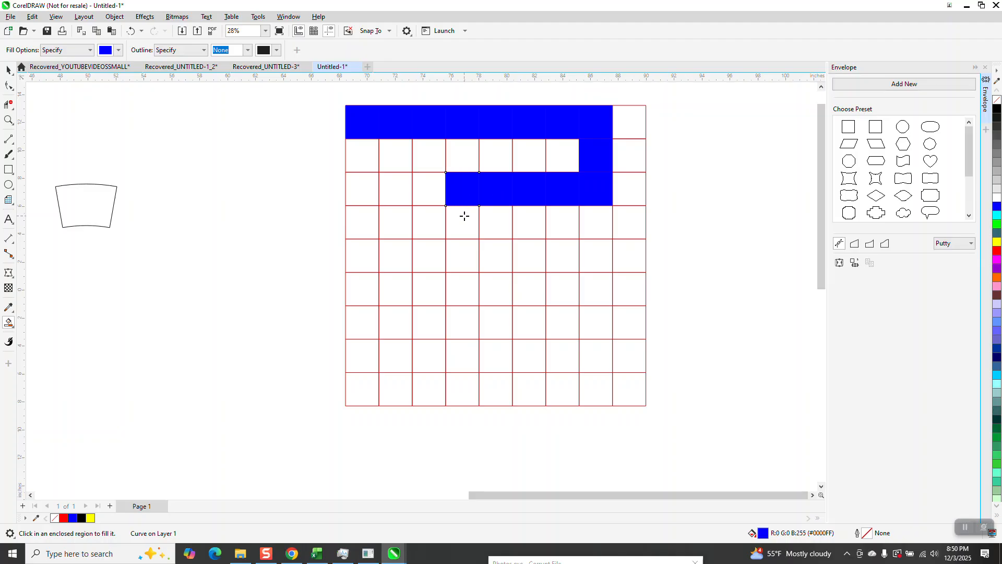
- Continue the blue path down the fourth column to the bottom row, detouring through the fifth column in rows five to seven
click(466, 218)
click(467, 251)
click(491, 256)
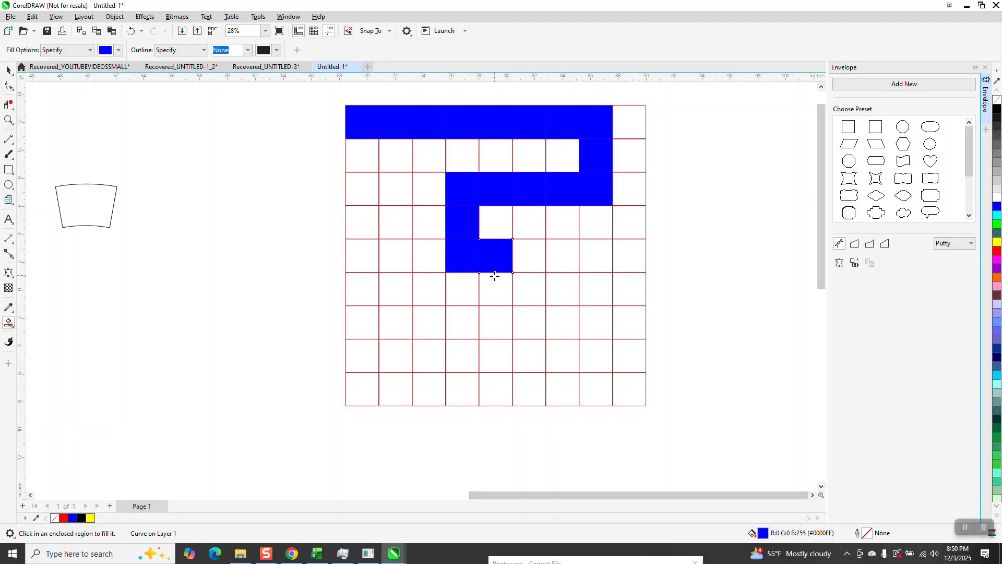
click(496, 281)
click(497, 315)
click(469, 326)
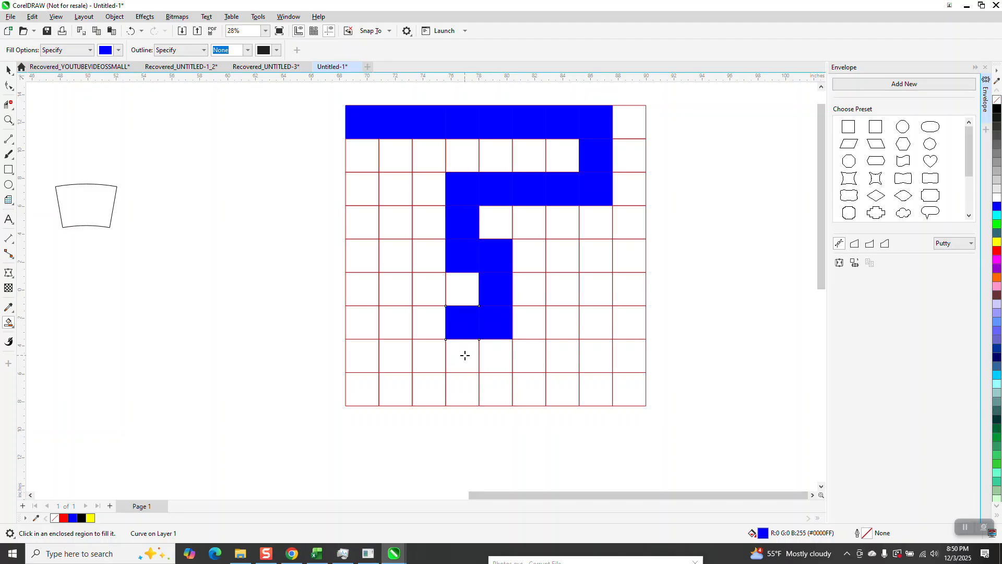
click(465, 356)
click(473, 384)
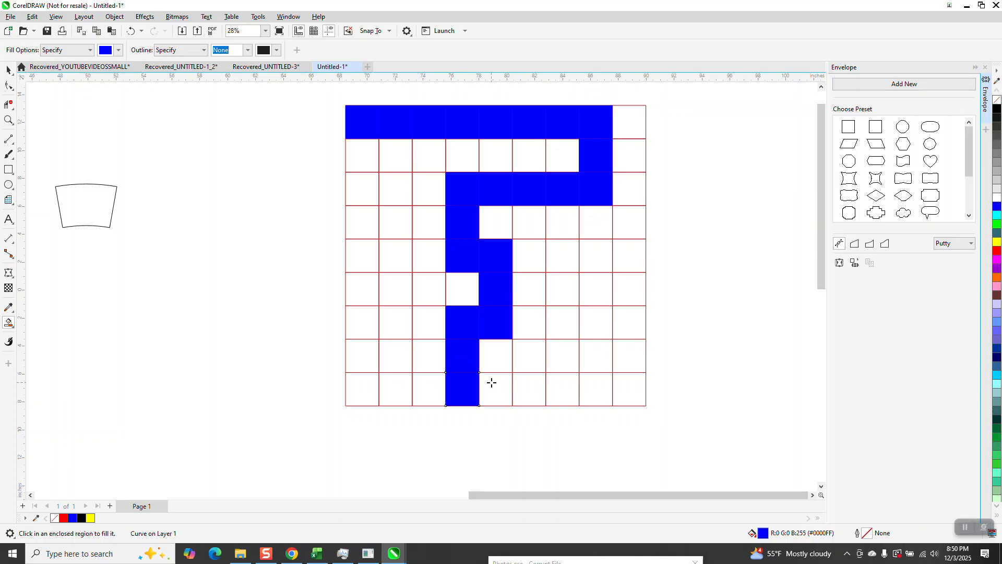
- Fill the remaining cells of the grid's bottom row and the last cell of its top row with blue
click(492, 384)
click(434, 387)
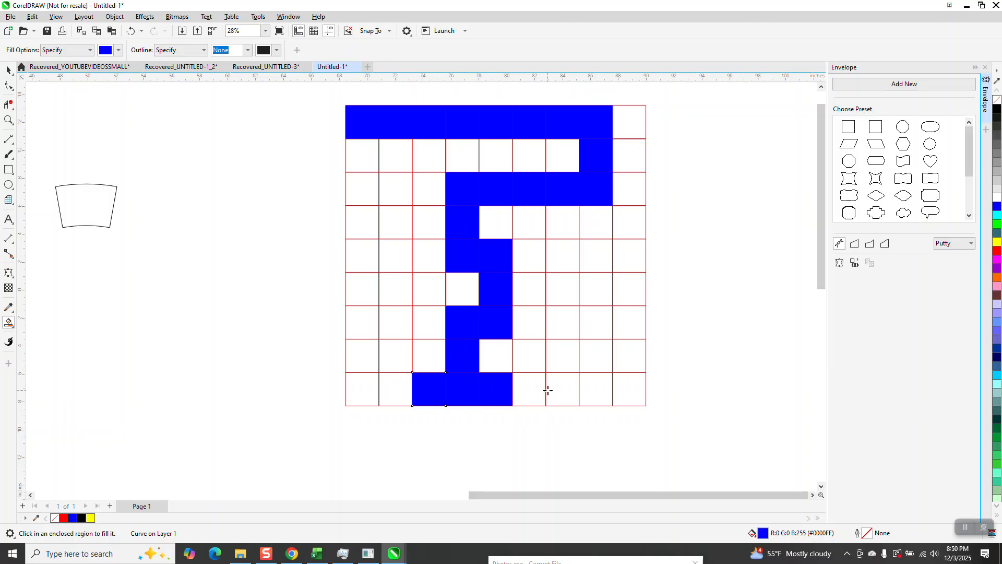
click(529, 390)
click(564, 388)
click(582, 386)
click(621, 389)
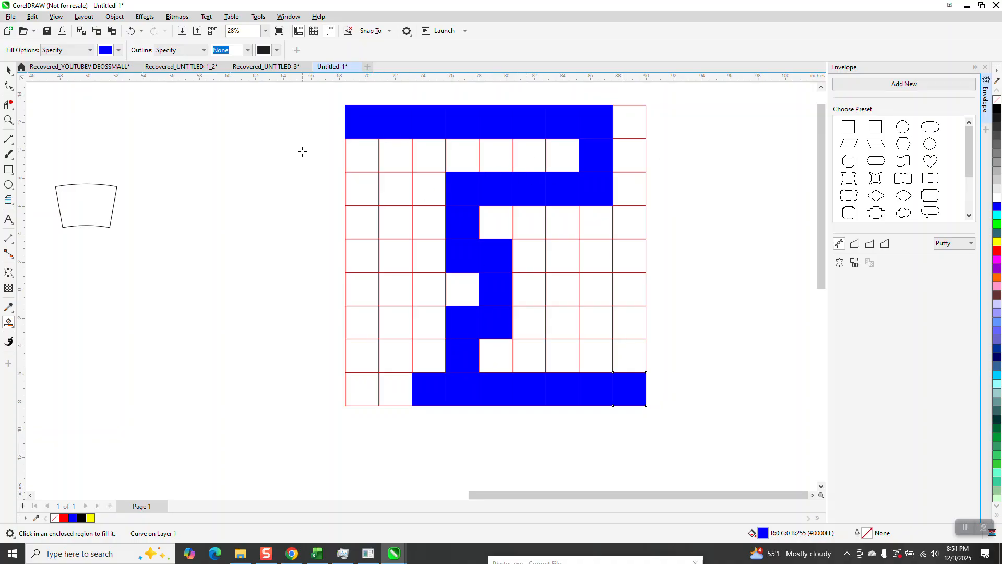
click(363, 396)
click(400, 393)
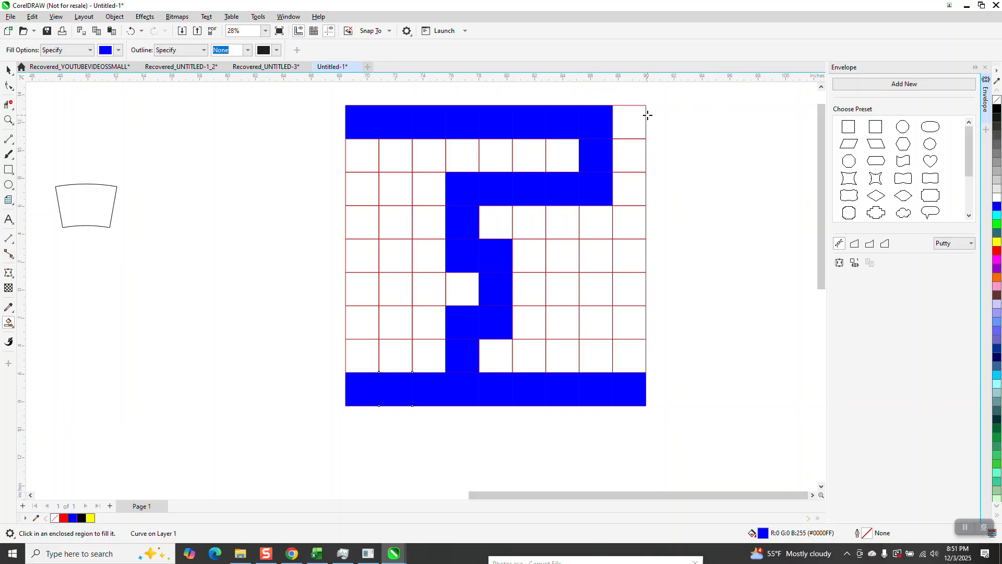
click(648, 115)
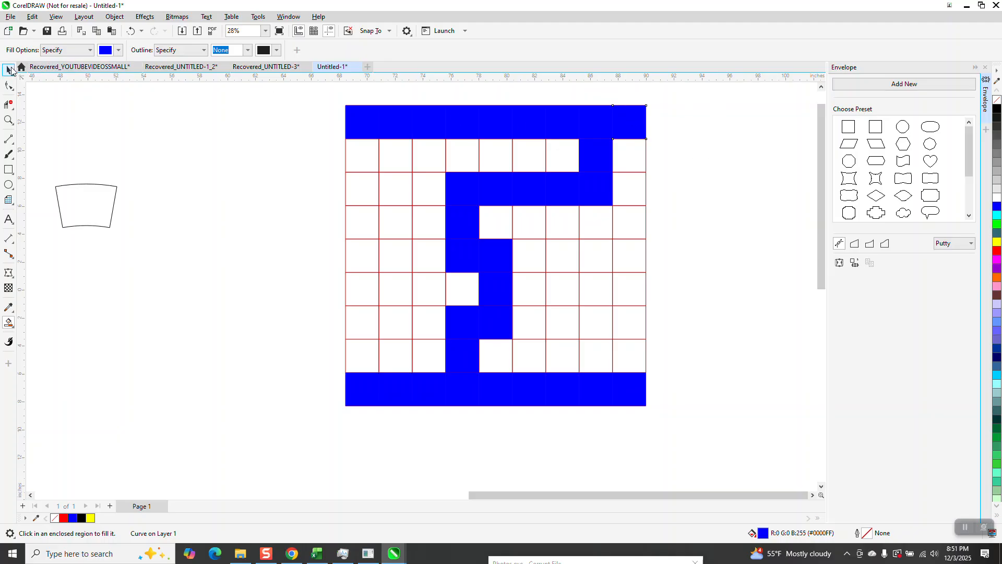
- Move the red grid away to the right of the blue cells and combine the blue cells into one curve
click(9, 69)
drag(368, 174, 788, 307)
scroll(399, 191, down, 2)
drag(343, 114, 611, 378)
key(ctrl+l)
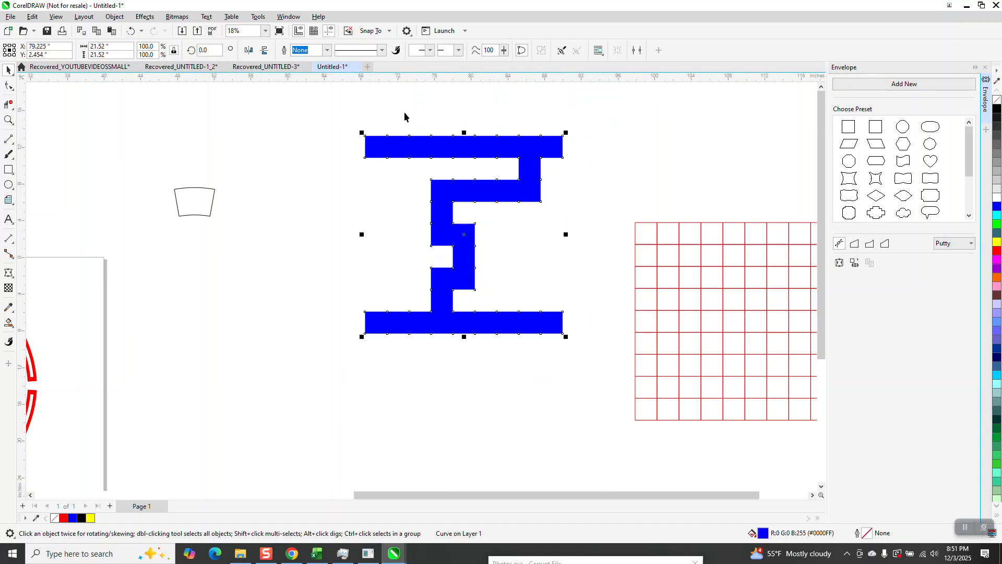
- Envelope the new blue motif using the shape of the curved ring segment outline
click(838, 263)
click(180, 203)
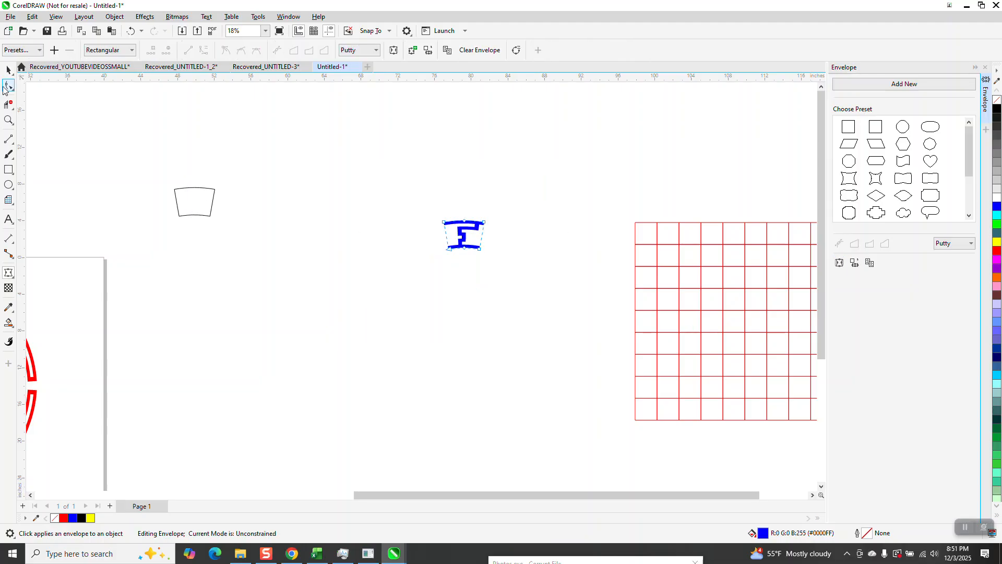
click(8, 70)
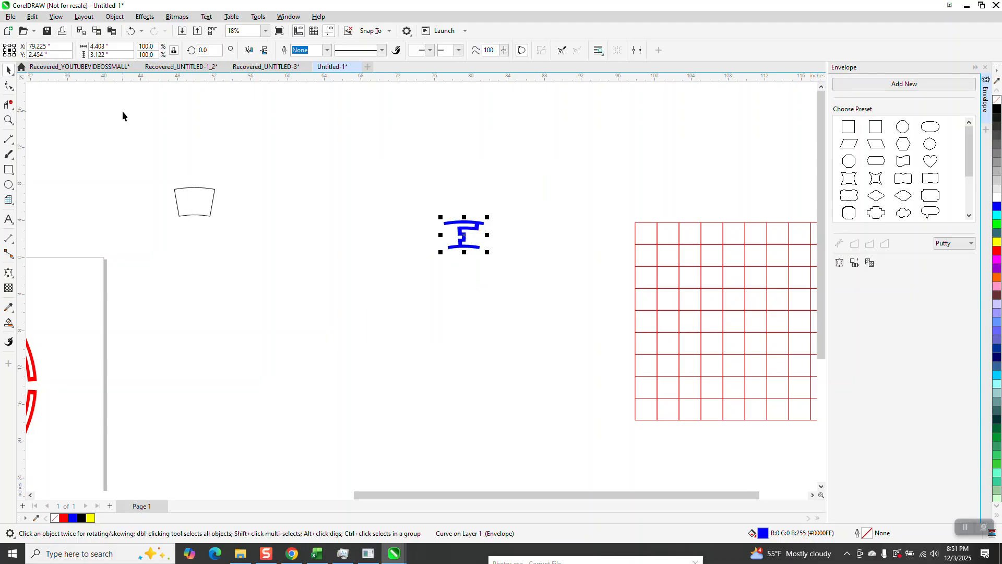
- Centre the enveloped motif horizontally and vertically on the curved ring segment outline
shift+click(195, 199)
key(e)
key(c)
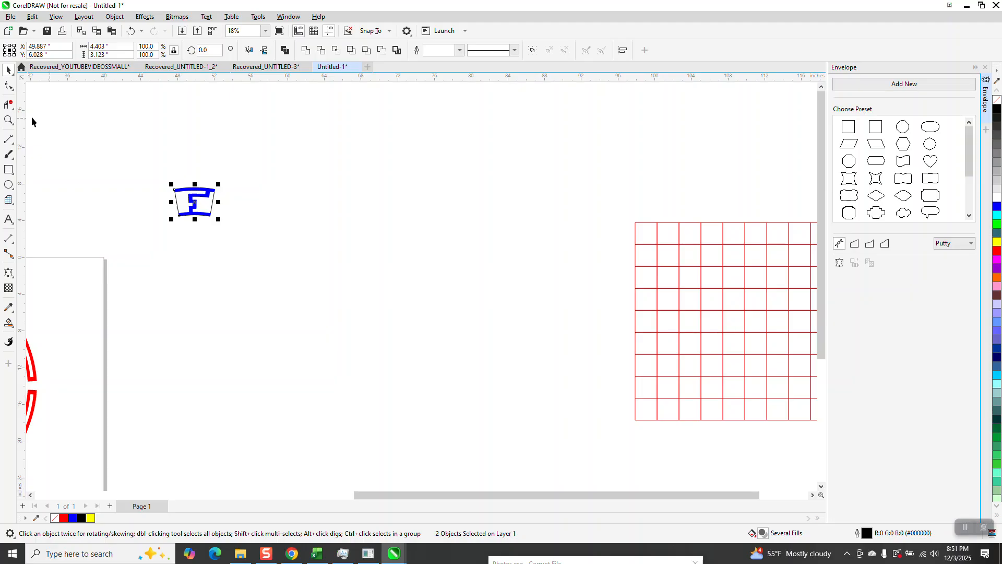
- Examine the enveloped blue motif up close and compare it with the segments of the red Greek key ring
click(9, 121)
drag(145, 154, 264, 231)
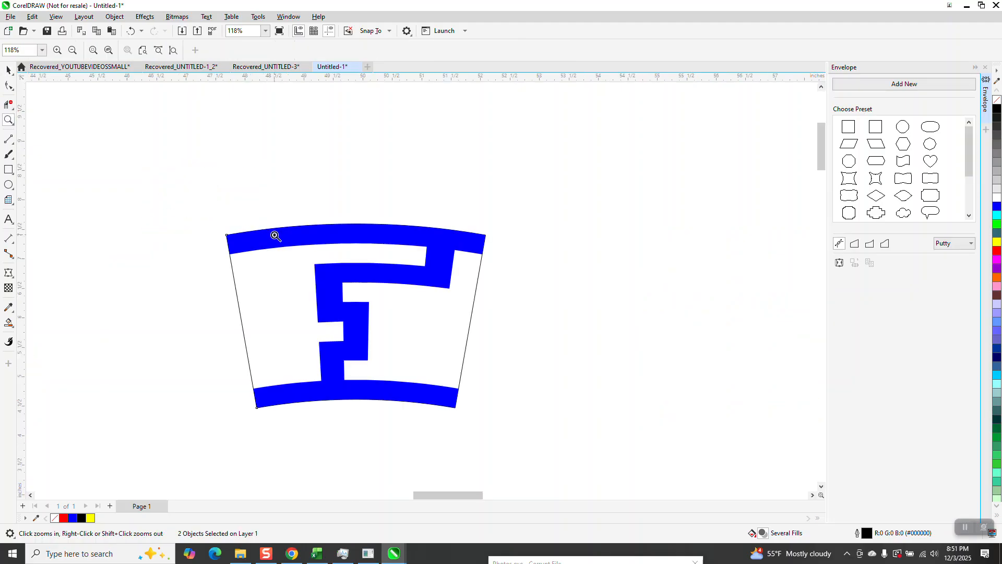
scroll(271, 233, down, 8)
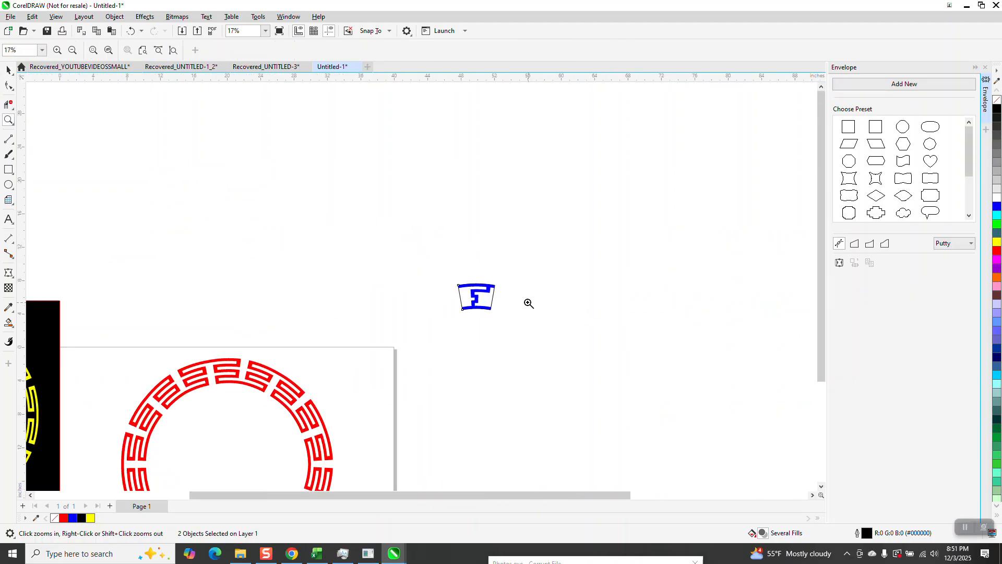
scroll(529, 304, down, 3)
drag(404, 316, 492, 345)
scroll(491, 345, down, 5)
drag(605, 130, 680, 190)
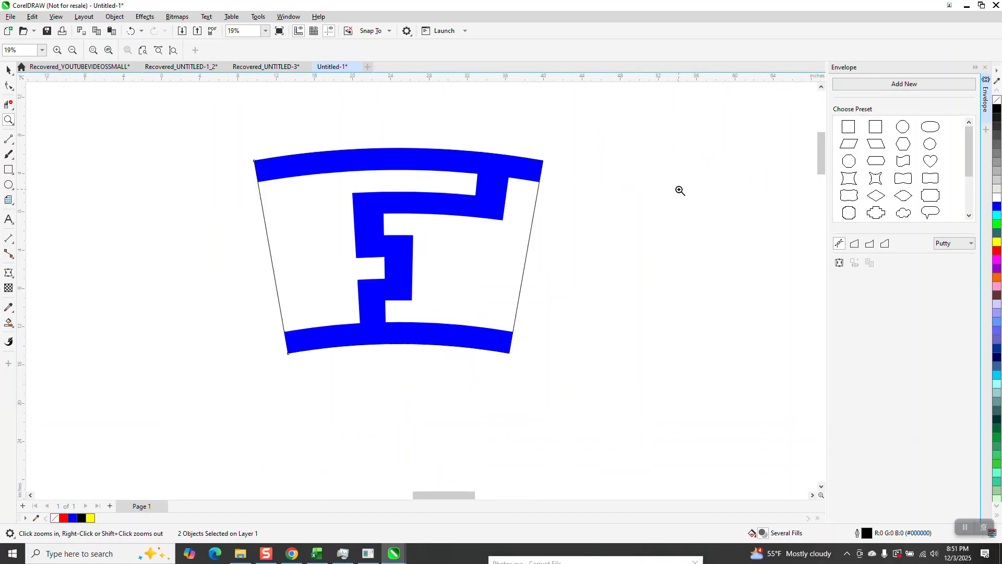
scroll(464, 185, down, 4)
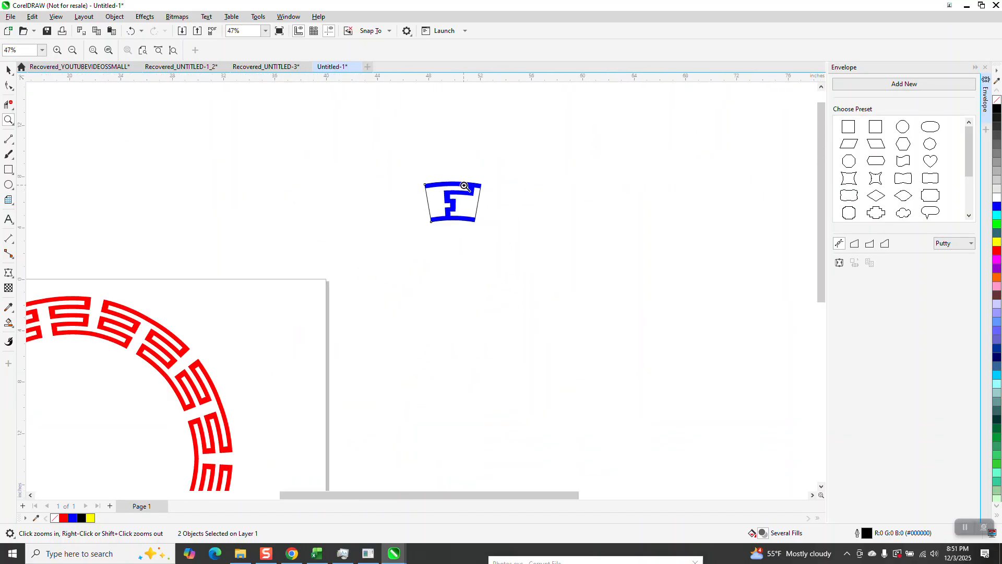
scroll(464, 185, down, 3)
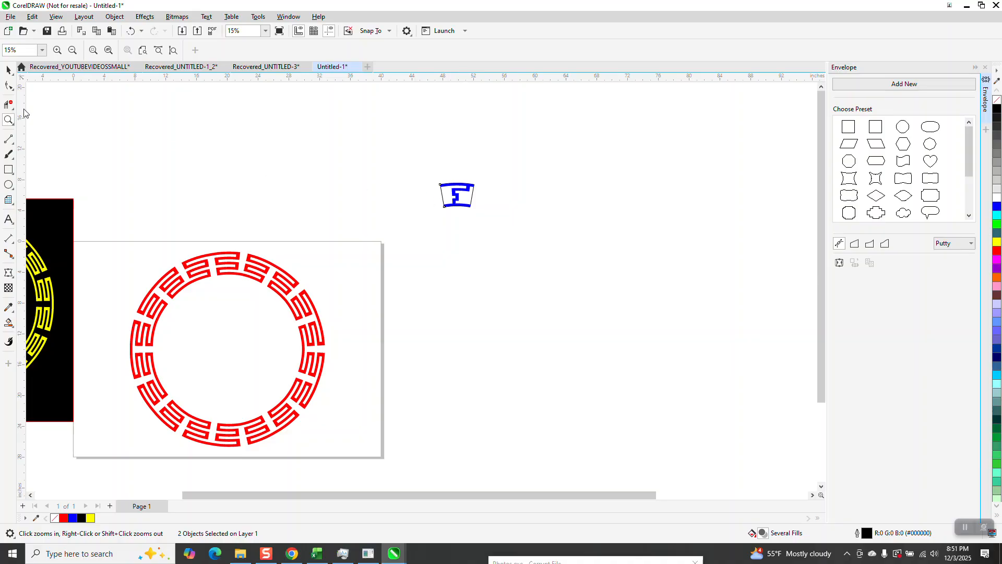
drag(380, 160, 494, 233)
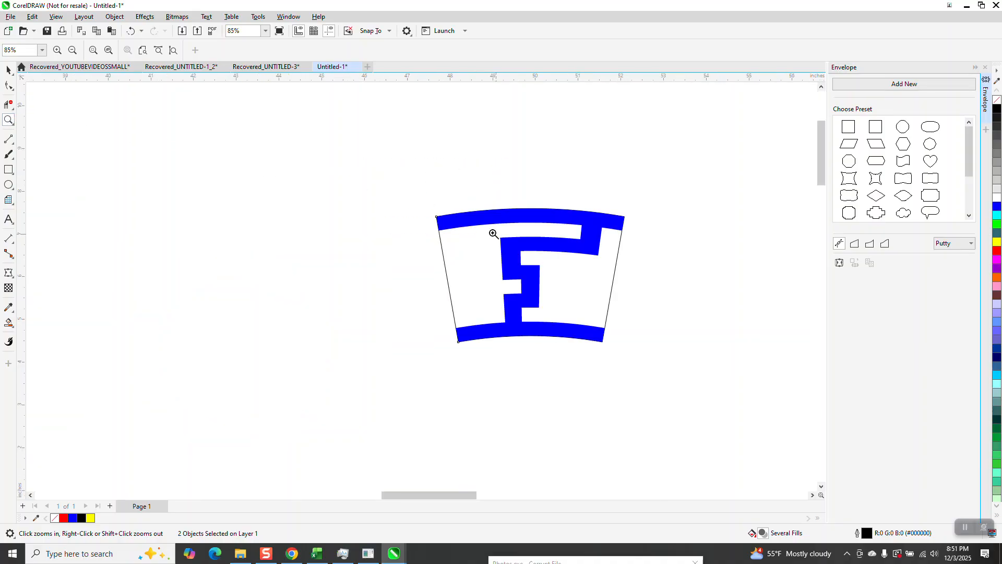
scroll(415, 226, down, 2)
scroll(336, 230, down, 4)
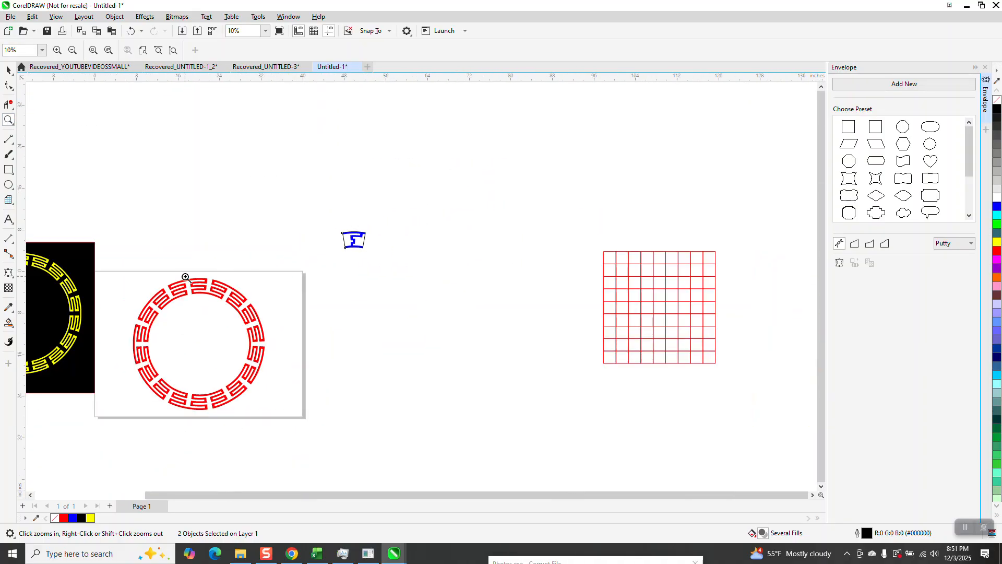
scroll(320, 299, up, 4)
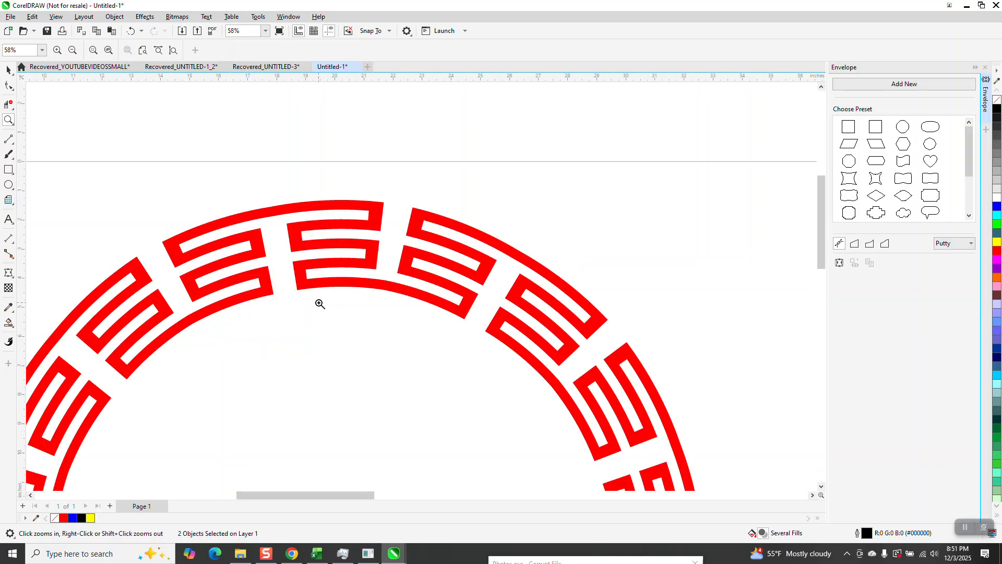
scroll(362, 224, down, 3)
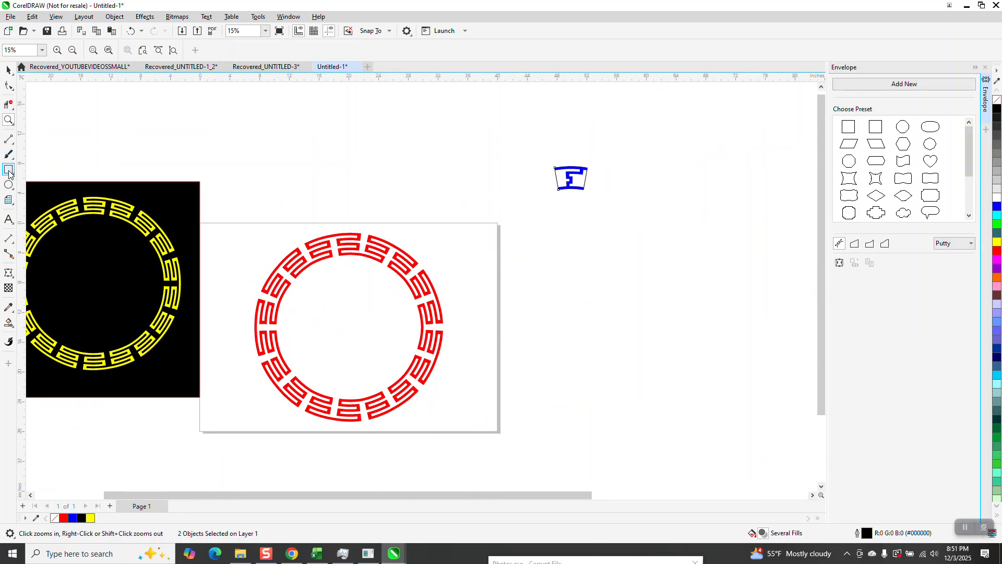
- Set up the Graph Paper tool with 18 rows
click(13, 208)
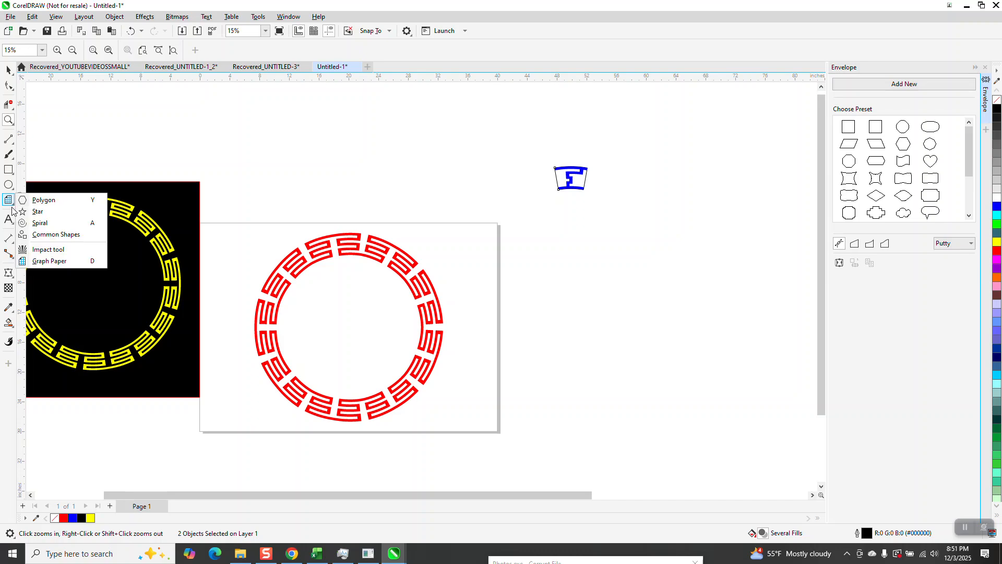
click(52, 261)
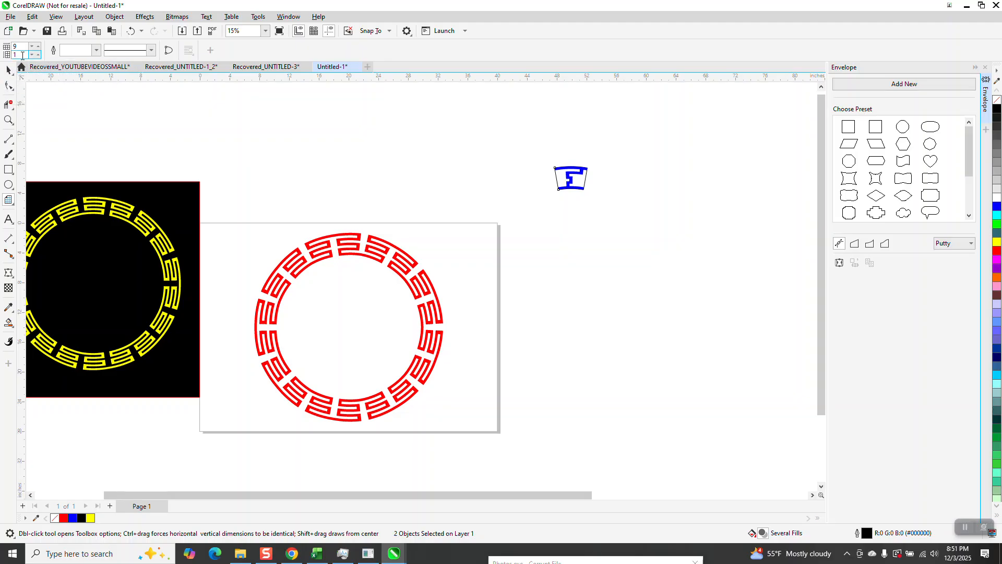
text(18)
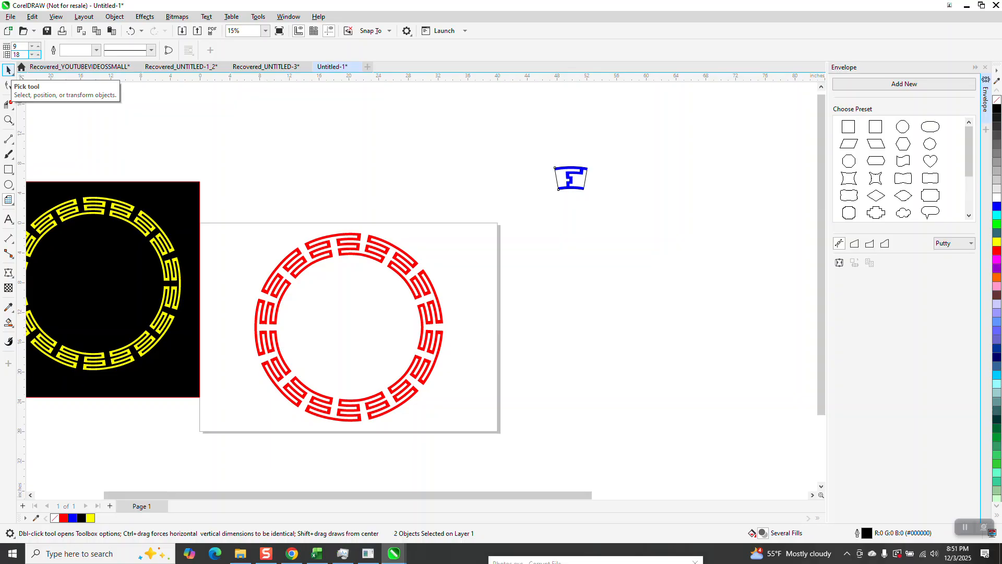
drag(714, 219, 543, 236)
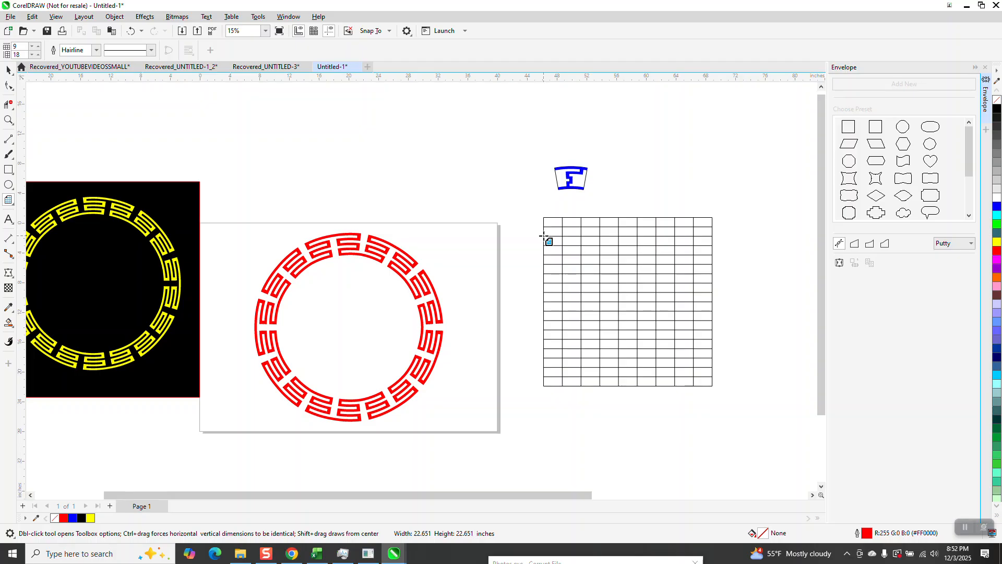
drag(543, 236, 705, 224)
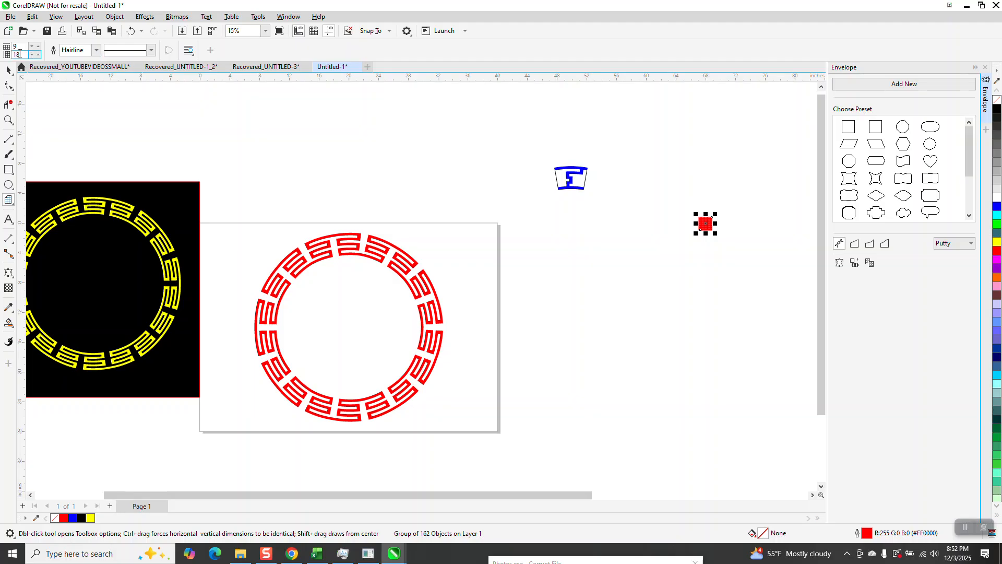
double_click(23, 49)
click(9, 70)
drag(672, 190, 776, 281)
key(Delete)
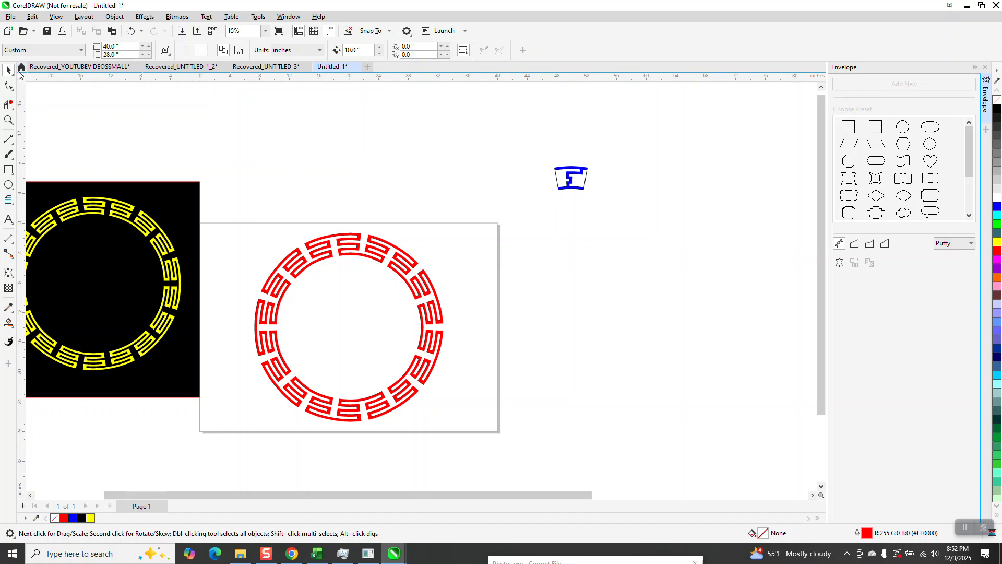
- Draw a graph paper grid of 18 columns by 18 rows, about 24.7 inches square, below the blue motif
click(9, 201)
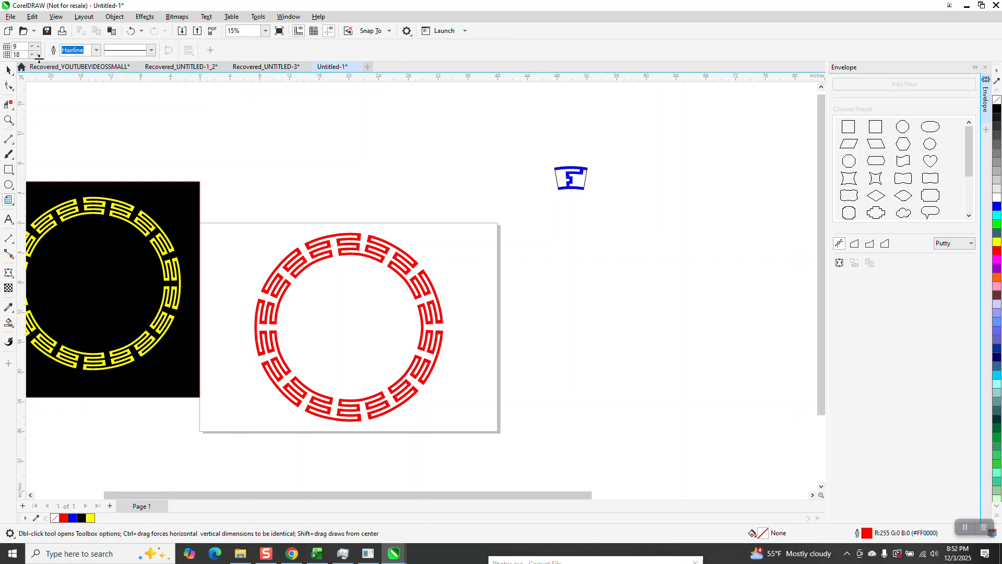
text(18)
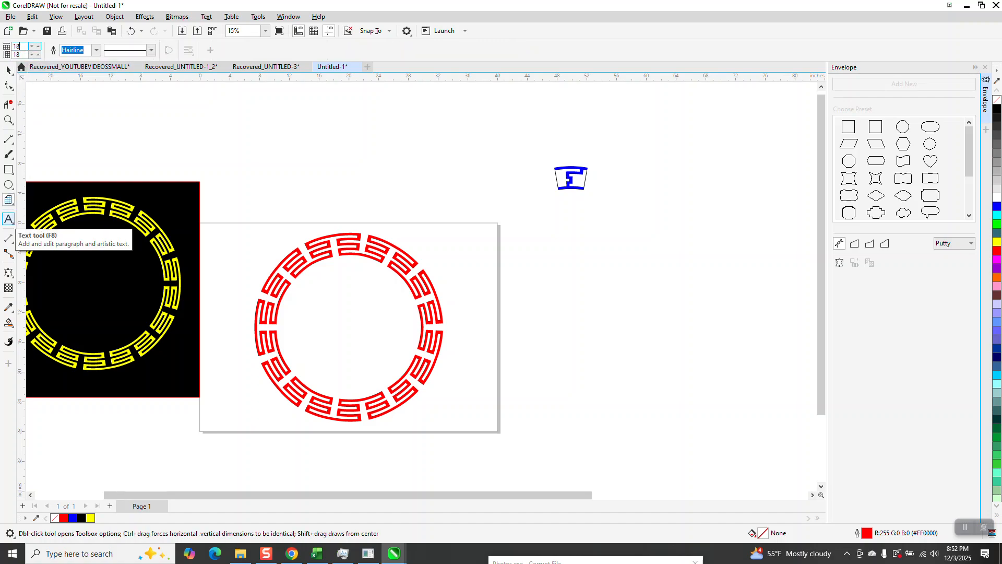
drag(727, 220, 538, 409)
- Fill the first seven cells of the new grid's top row and the two cells below the seventh with blue
click(9, 119)
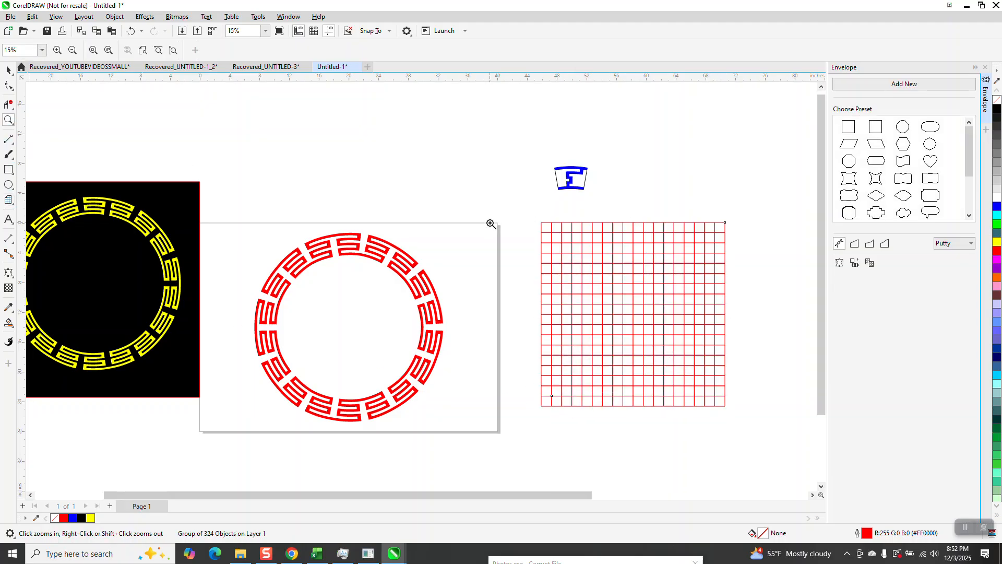
drag(523, 211, 764, 423)
scroll(539, 327, down, 2)
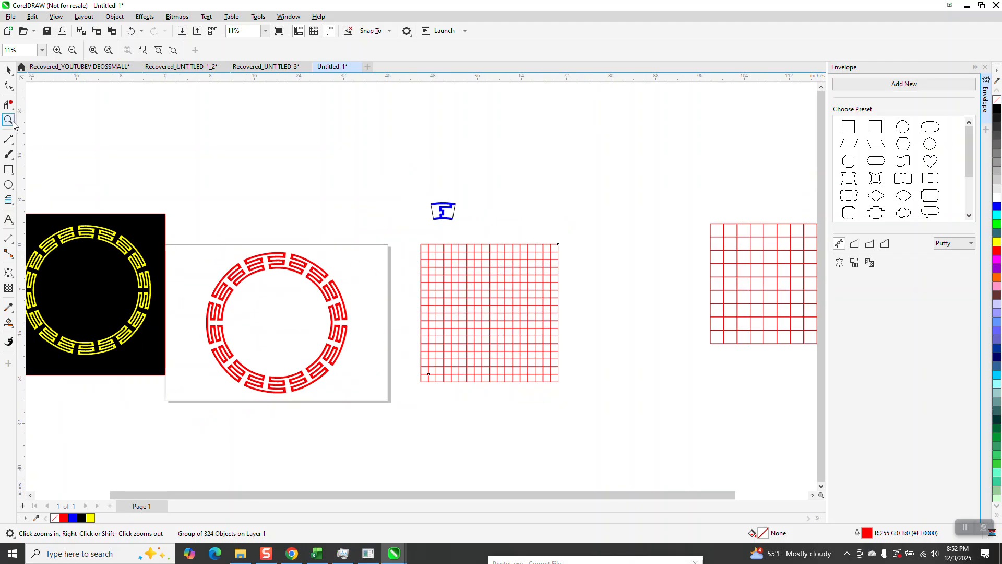
drag(395, 228, 577, 397)
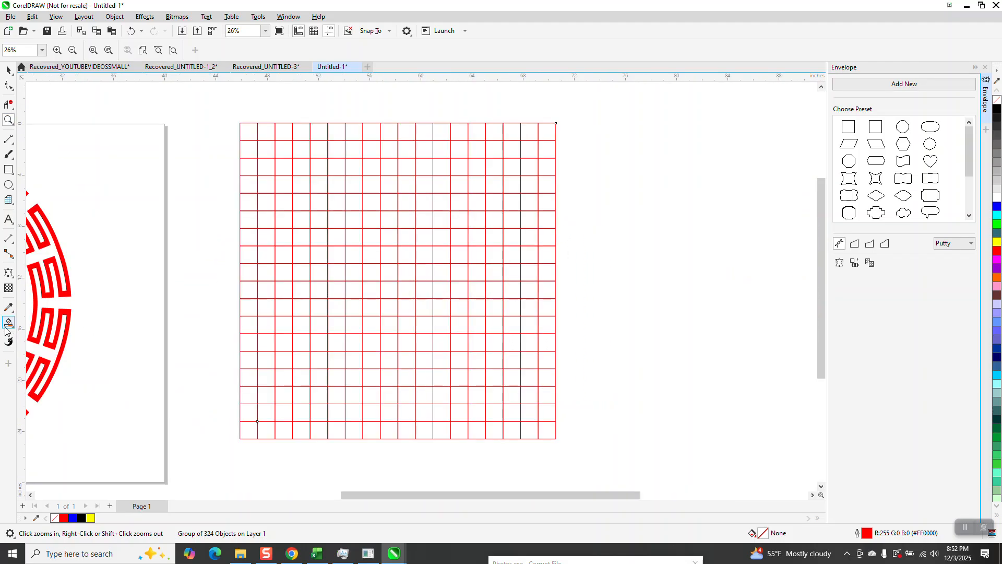
click(6, 326)
click(248, 136)
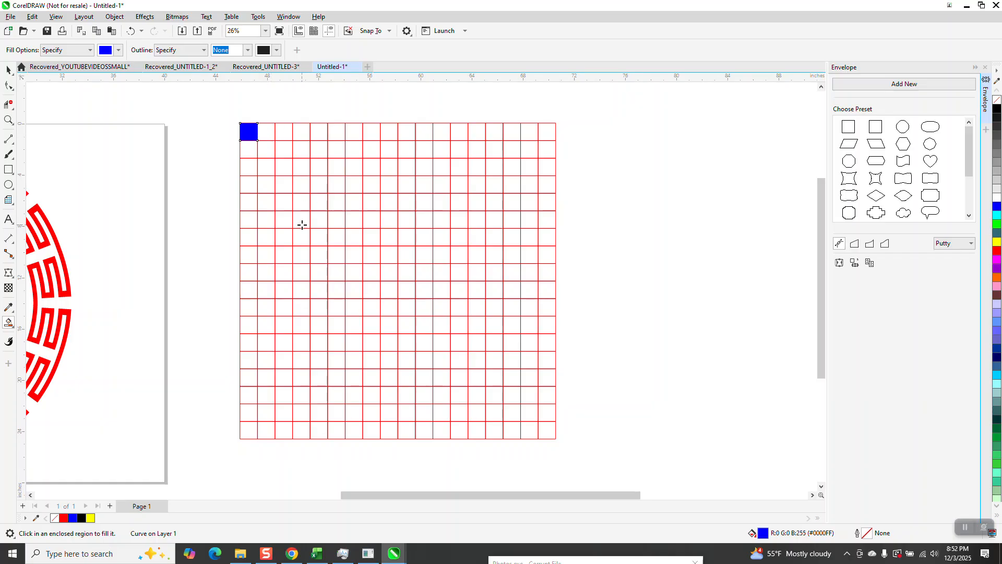
click(269, 136)
click(284, 136)
click(300, 134)
click(318, 132)
click(337, 132)
click(354, 132)
click(355, 151)
click(357, 165)
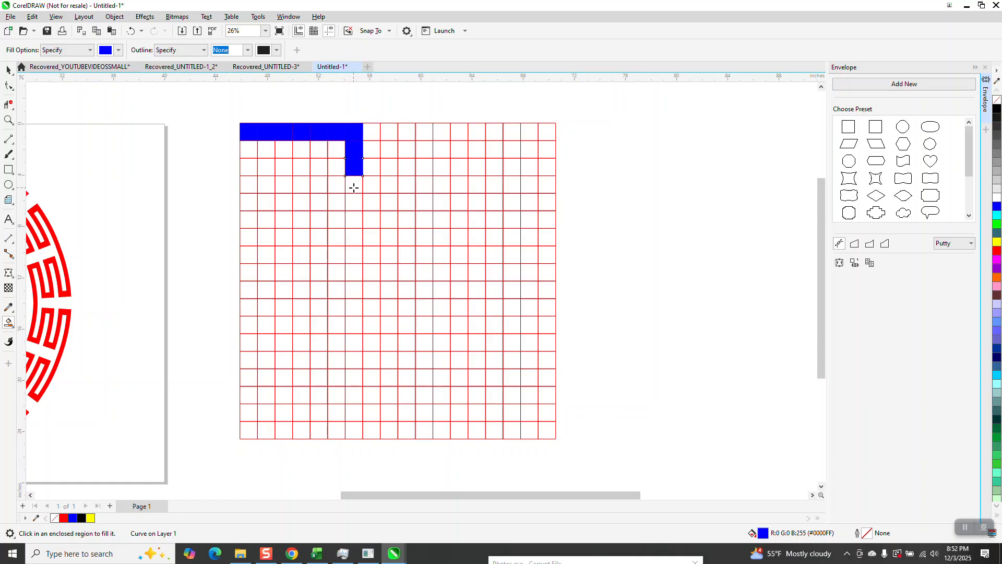
- Fill the grid's third row from the sixth cell back to the second, plus the second cell of row four, with blue
click(336, 167)
click(319, 167)
click(301, 167)
click(283, 167)
click(267, 174)
click(272, 188)
- Fill the second to seventh cells of the grid's fifth row with blue
click(268, 202)
click(283, 202)
click(302, 202)
click(319, 202)
click(336, 201)
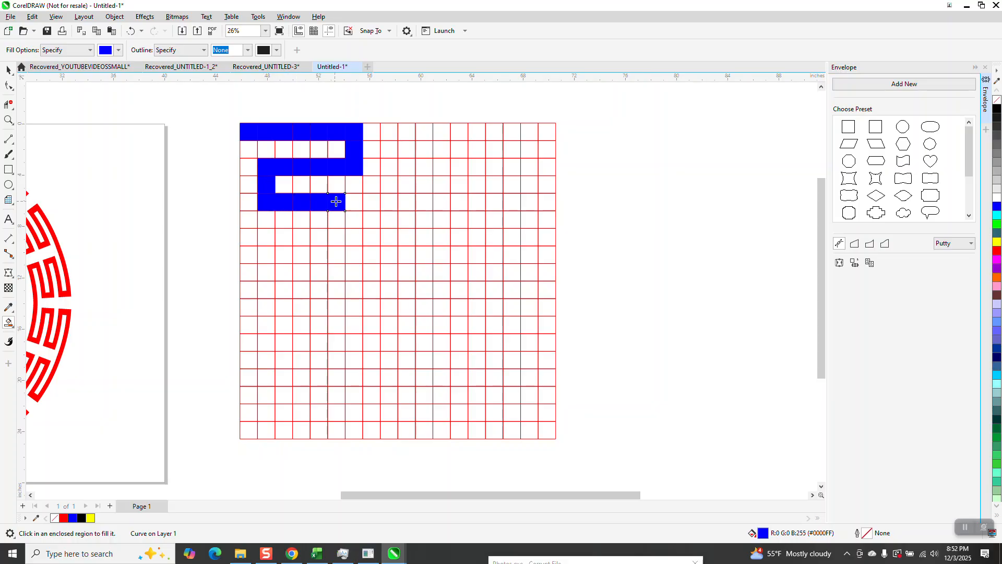
click(353, 202)
- Fill the seventh cell of row six and the seventh back to the second cell of row seven with blue
click(353, 219)
click(354, 236)
click(337, 238)
click(319, 237)
click(301, 237)
click(285, 238)
click(285, 255)
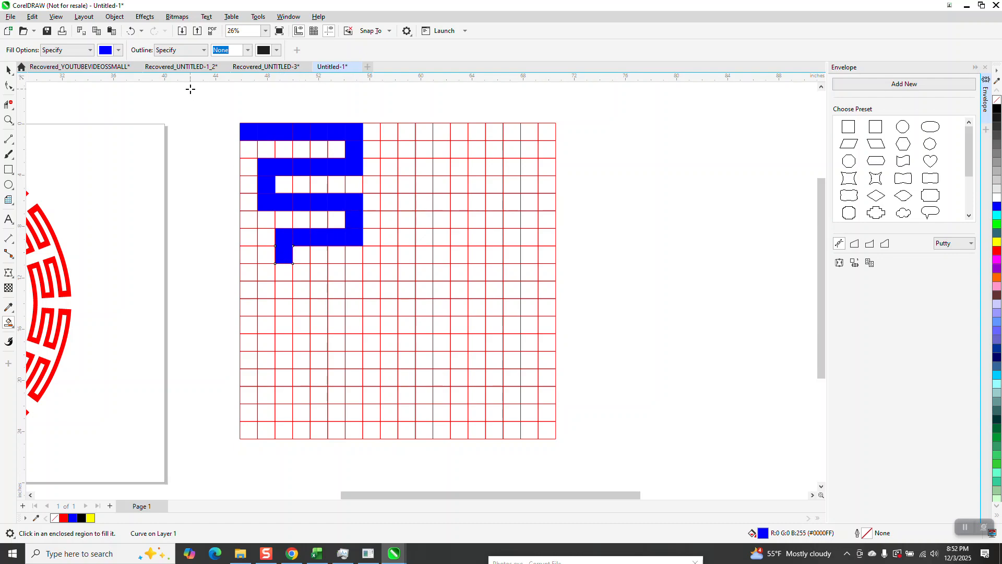
click(130, 31)
click(268, 237)
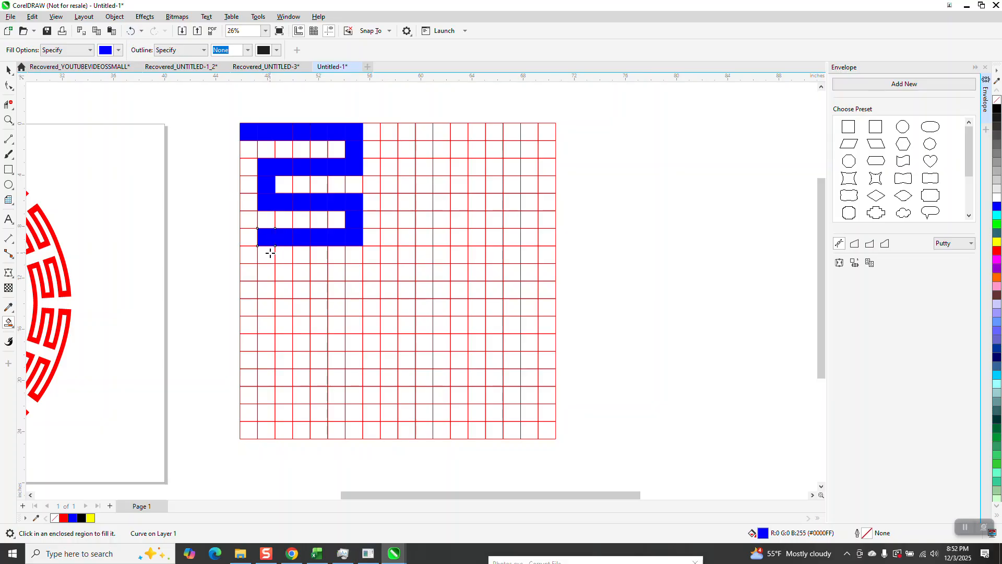
- Fill the second cell of row eight and the second to eighth cells of row nine with blue
click(267, 256)
click(267, 272)
click(285, 272)
click(303, 271)
click(319, 271)
click(337, 271)
click(354, 271)
click(372, 272)
- Try to extend the blue fill along row nine from the ninth to the fifteenth cell
click(389, 272)
click(403, 270)
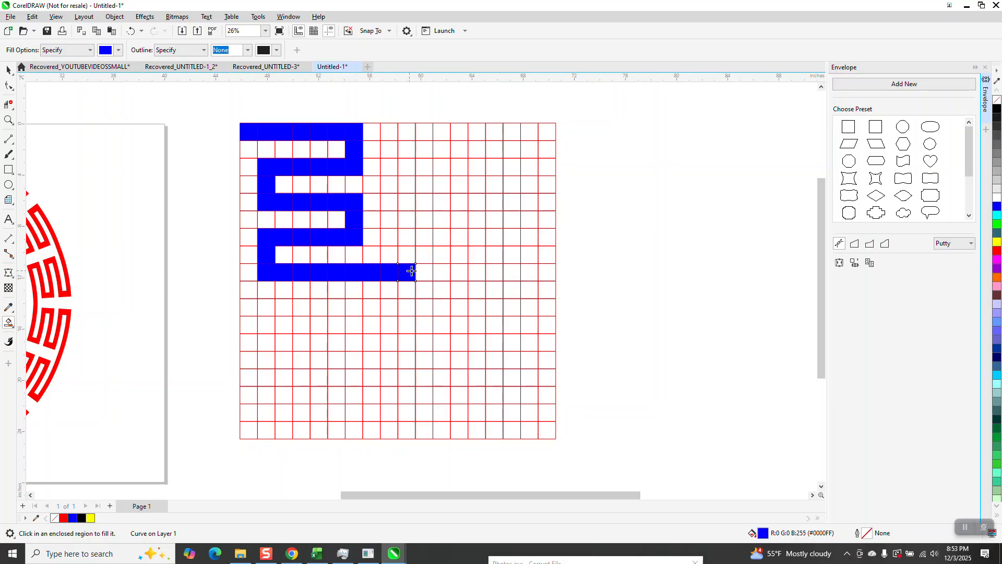
click(421, 272)
click(455, 272)
click(440, 273)
click(476, 272)
click(494, 272)
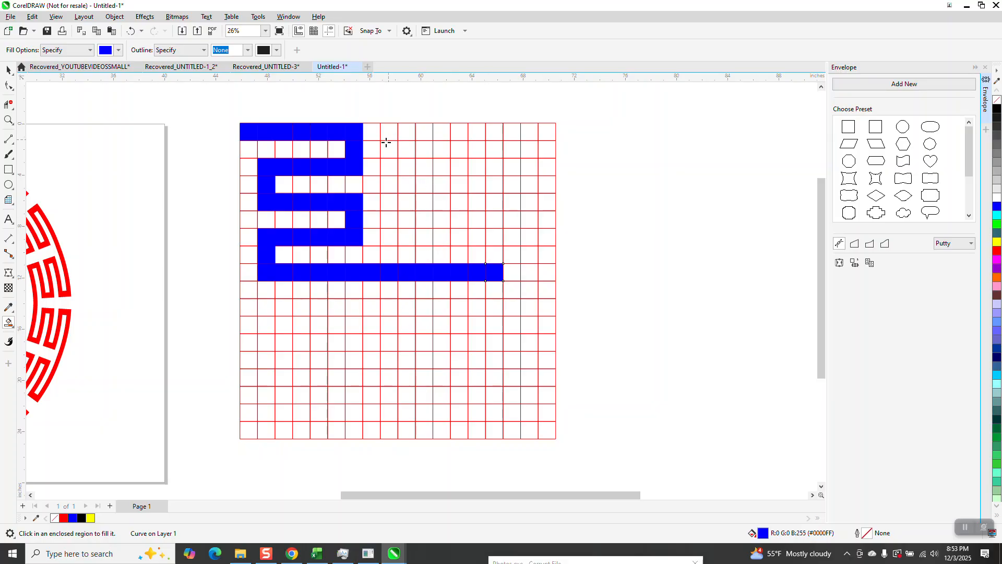
- Undo the row nine fills beyond the ninth cell and delete the ninth blue cell
click(8, 70)
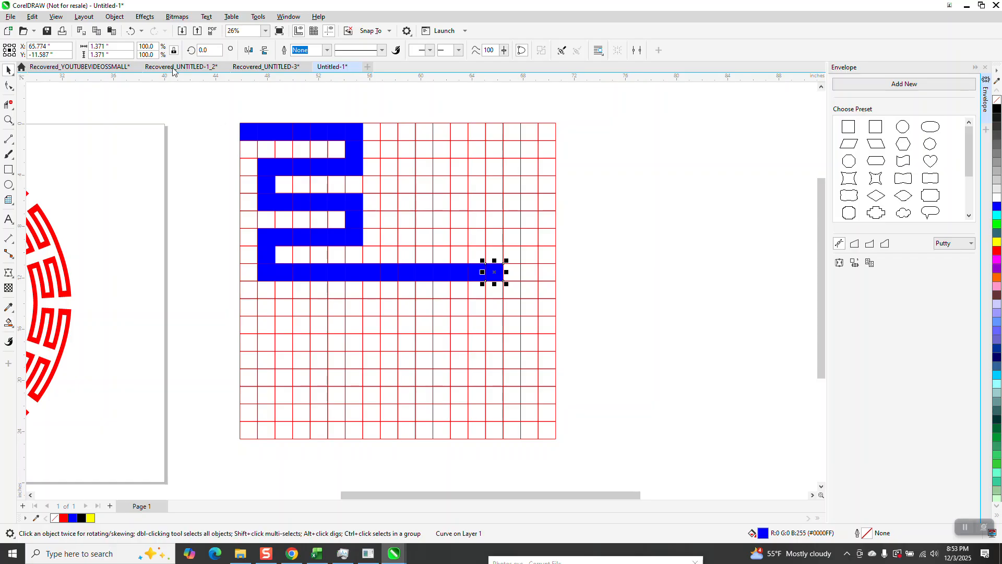
click(136, 36)
click(137, 37)
click(136, 36)
click(136, 36)
click(136, 37)
click(136, 37)
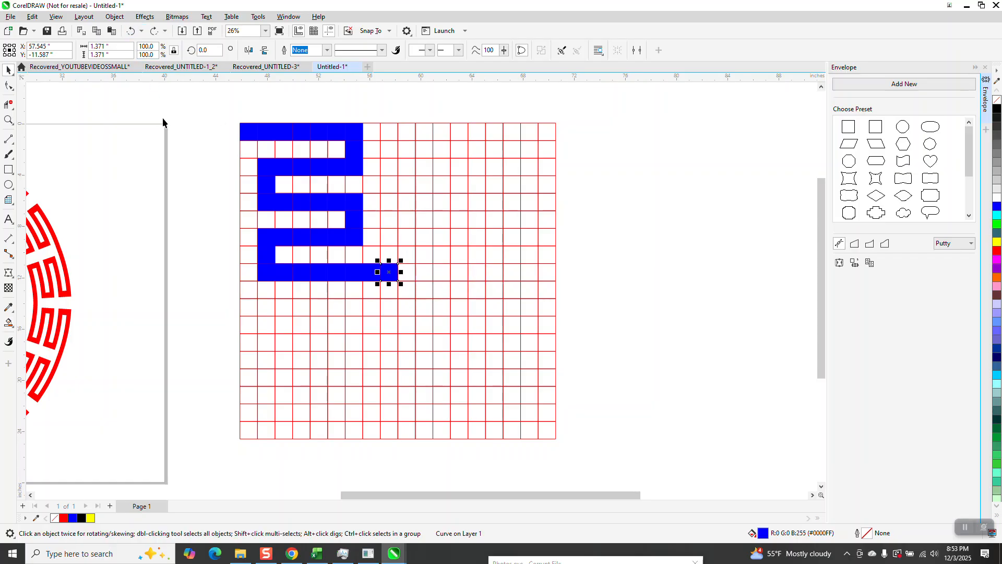
drag(223, 113, 462, 320)
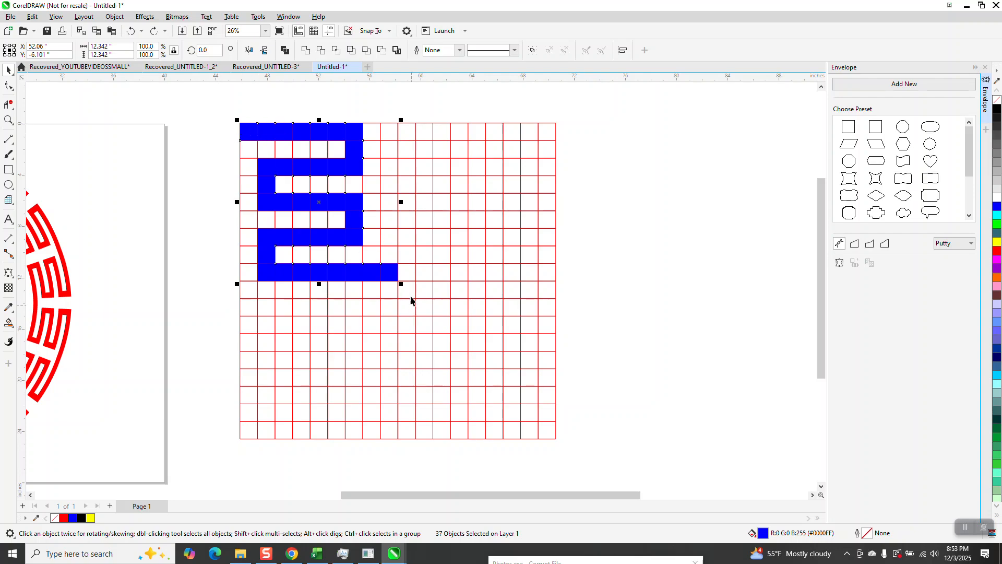
click(398, 272)
click(396, 271)
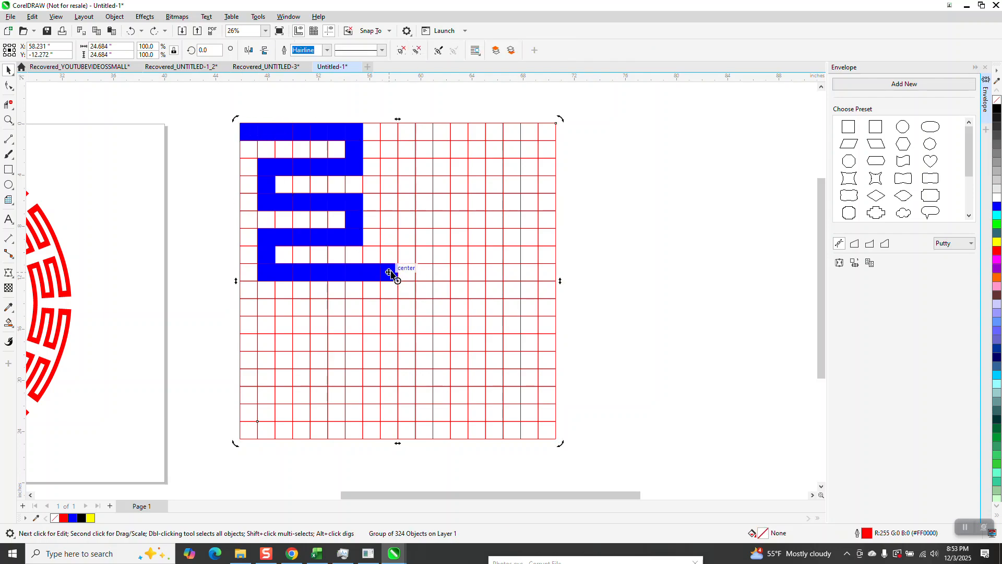
click(609, 259)
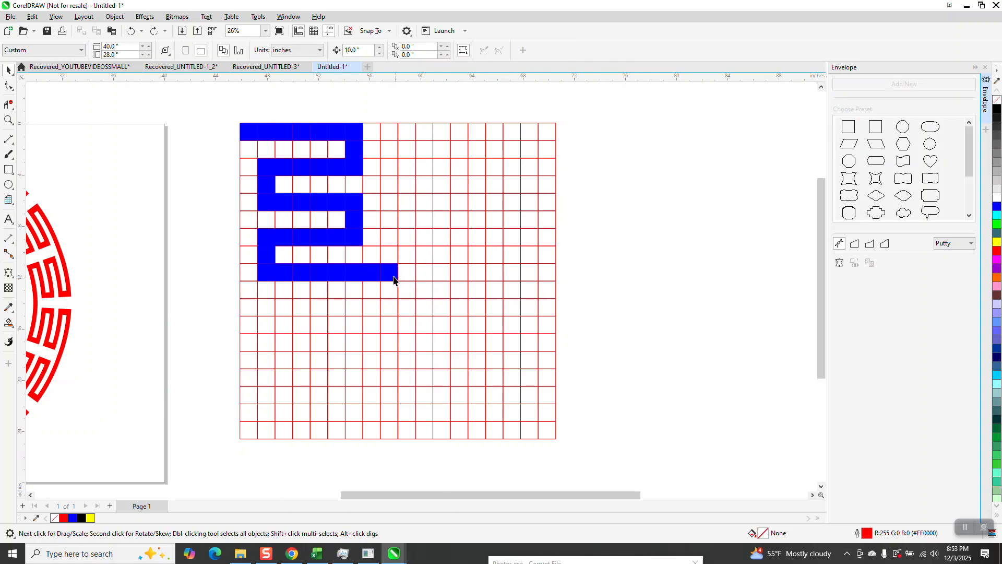
click(389, 272)
key(Delete)
- Group all the blue cells and place a horizontally mirrored copy of the group directly to their right
drag(214, 102, 388, 286)
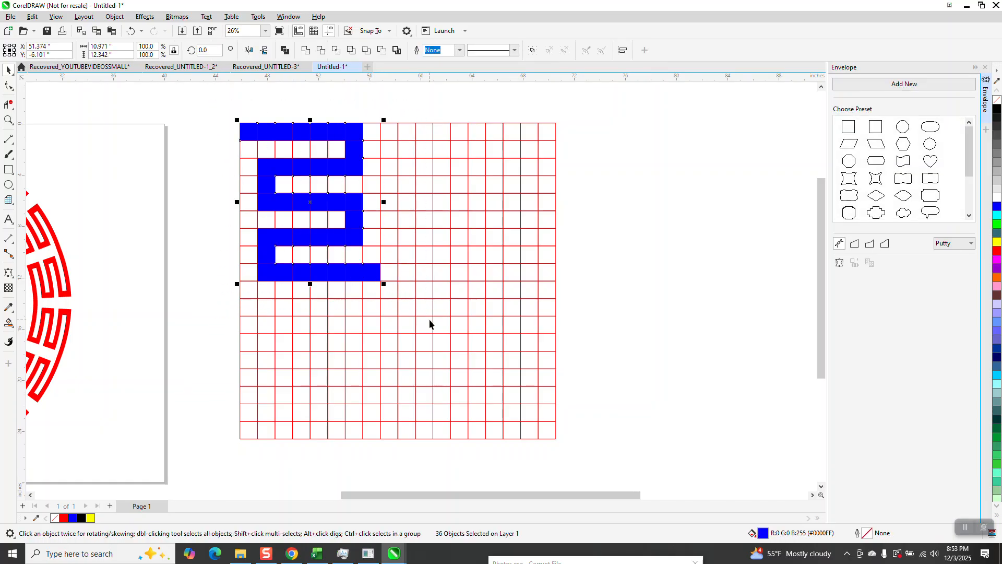
key(ctrl+g)
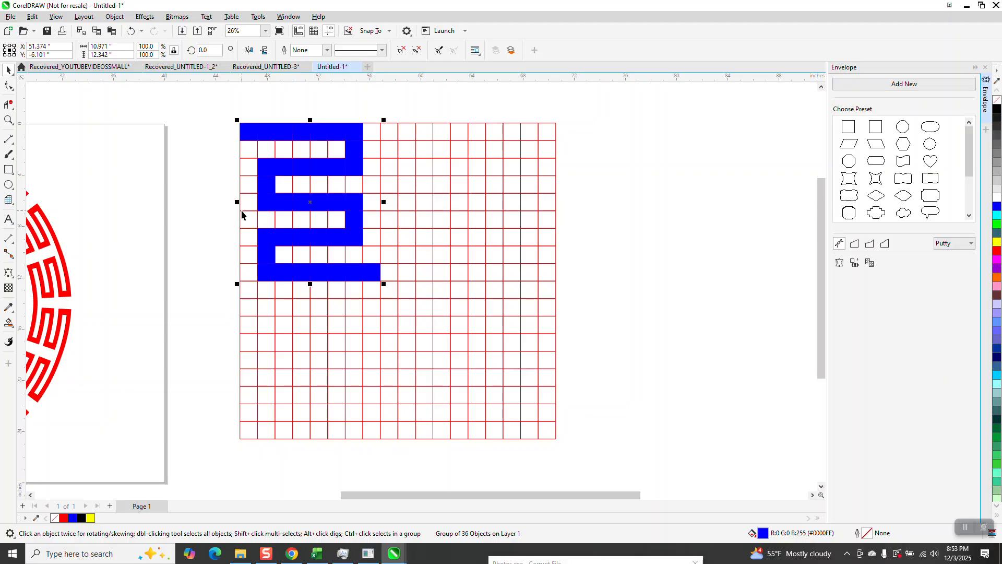
drag(237, 203, 412, 194)
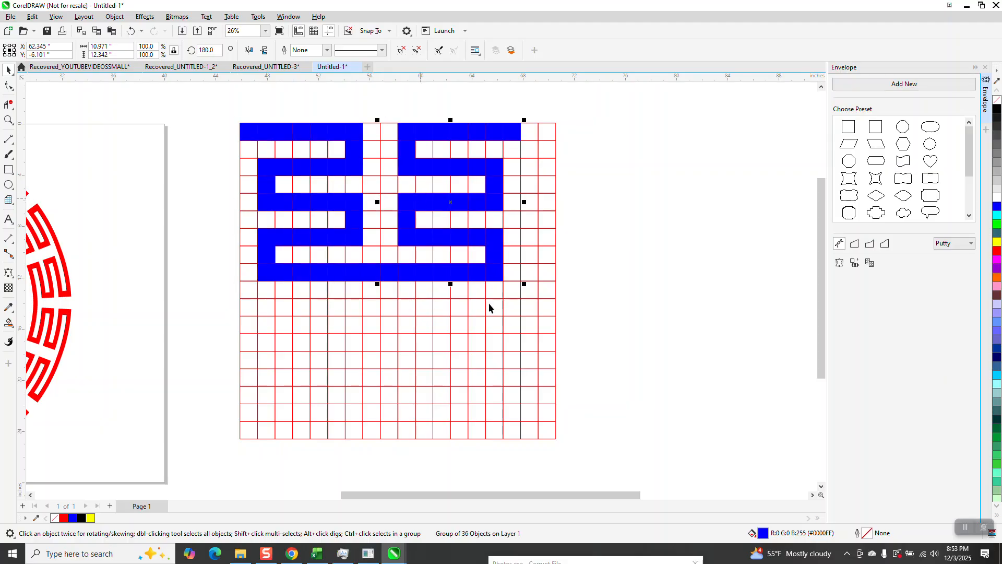
- Move the 18-column grid off the blue motif halves and weld the two halves into one shape
scroll(482, 328, down, 2)
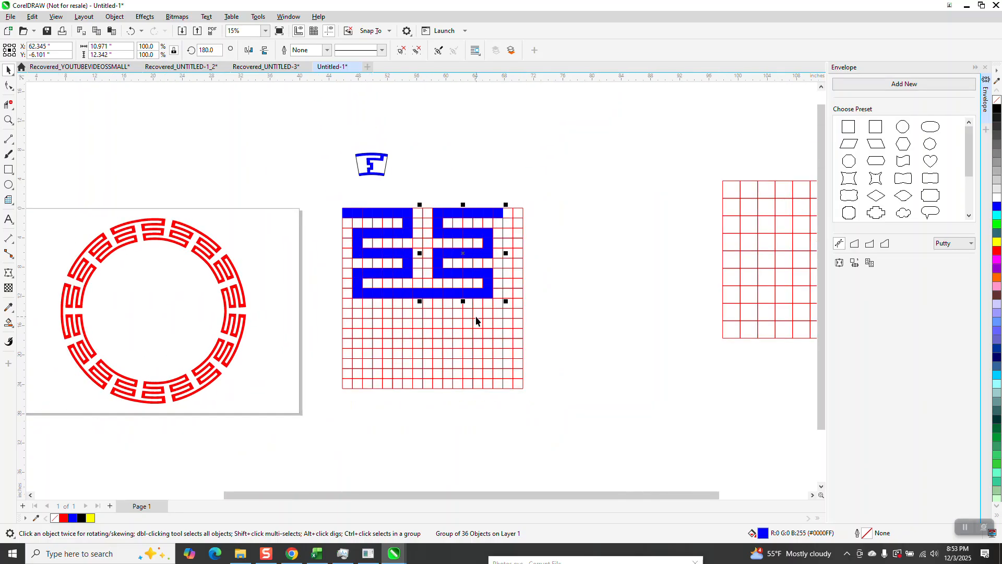
drag(471, 326, 729, 340)
drag(331, 188, 566, 333)
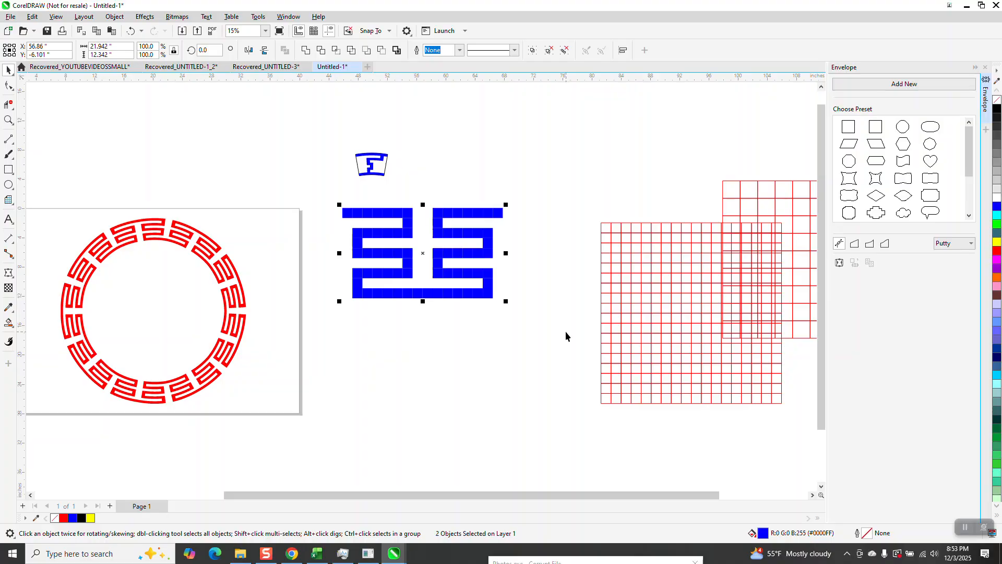
click(306, 51)
- Move the finished red Greek key ring off the page to the empty area above it
scroll(292, 171, down, 2)
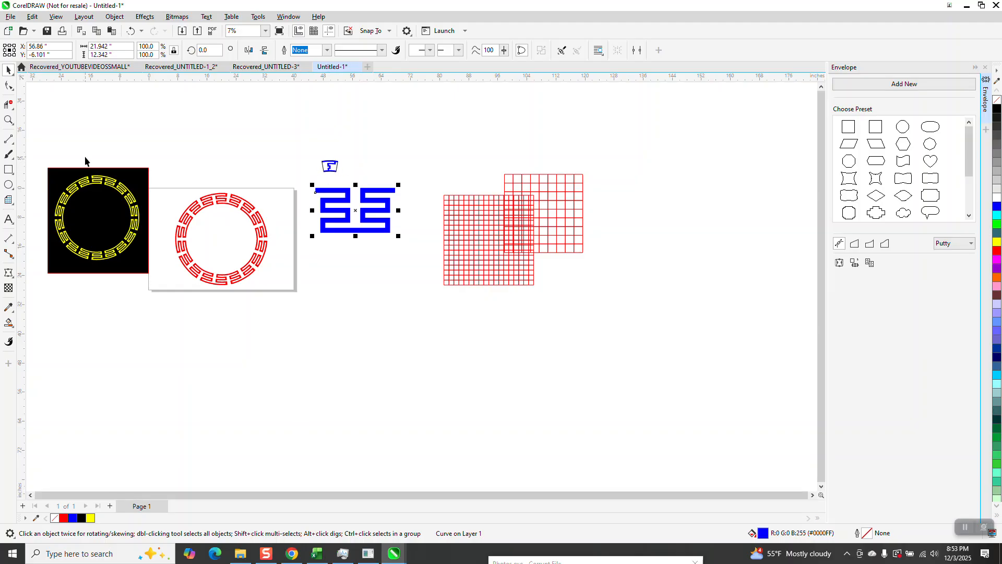
drag(166, 175, 314, 304)
drag(221, 236, 165, 119)
- Draw a circle about 23.5 inches wide at the page centre and add a concentric copy about 18.3 inches wide inside it
click(8, 184)
drag(278, 199, 196, 281)
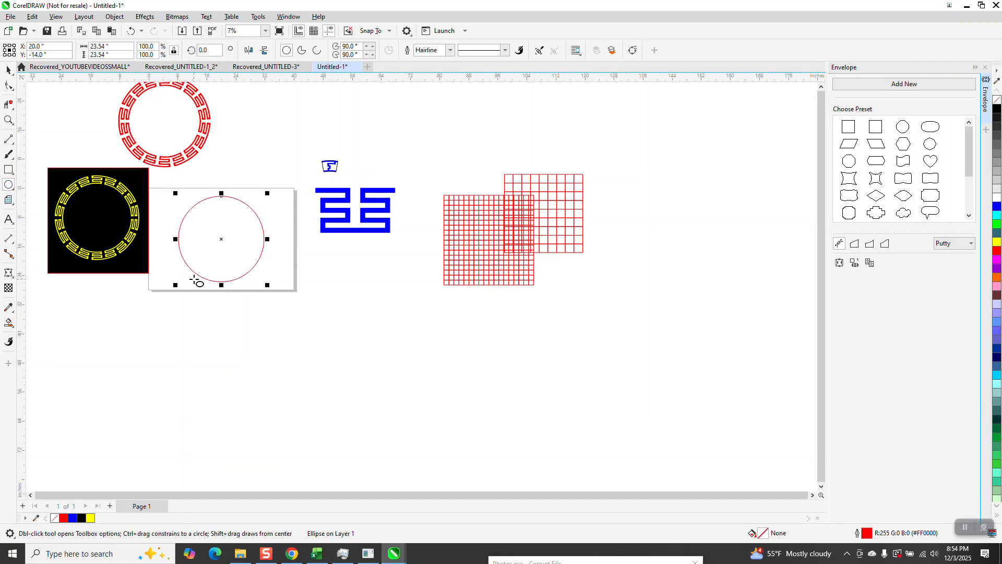
drag(267, 194, 260, 207)
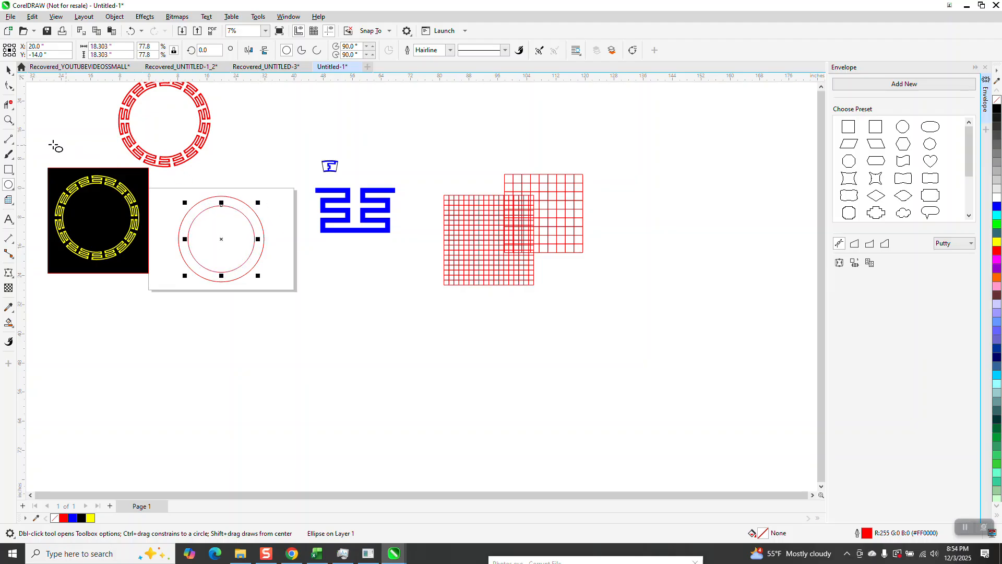
- Draw a vertical line about 40.5 inches long and centre it on the page through both circles
click(9, 140)
drag(295, 162, 280, 315)
key(p)
- Rotate the vertical line by 10 degrees and add a horizontally mirrored copy of it
drag(210, 52, 177, 55)
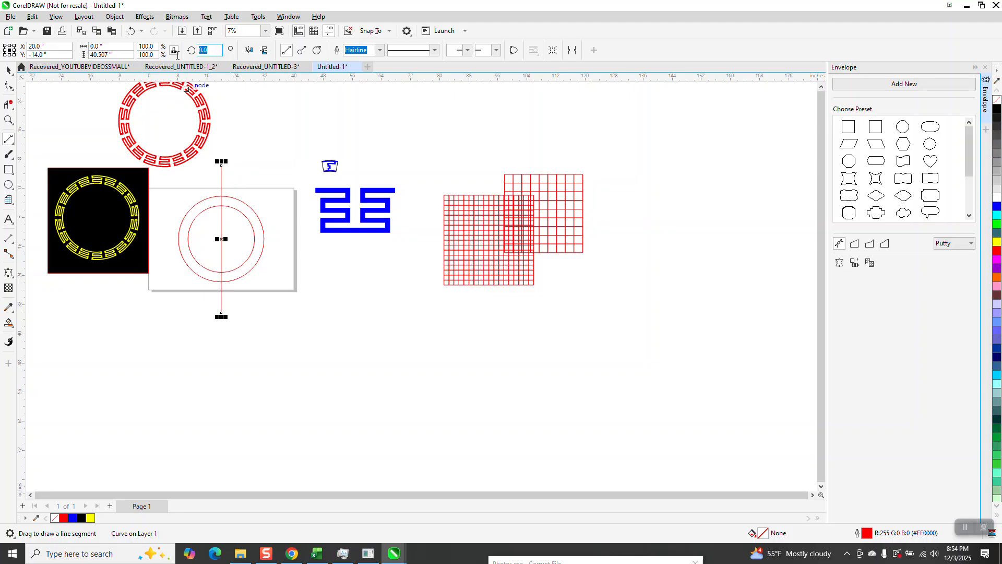
text(10)
key(Return)
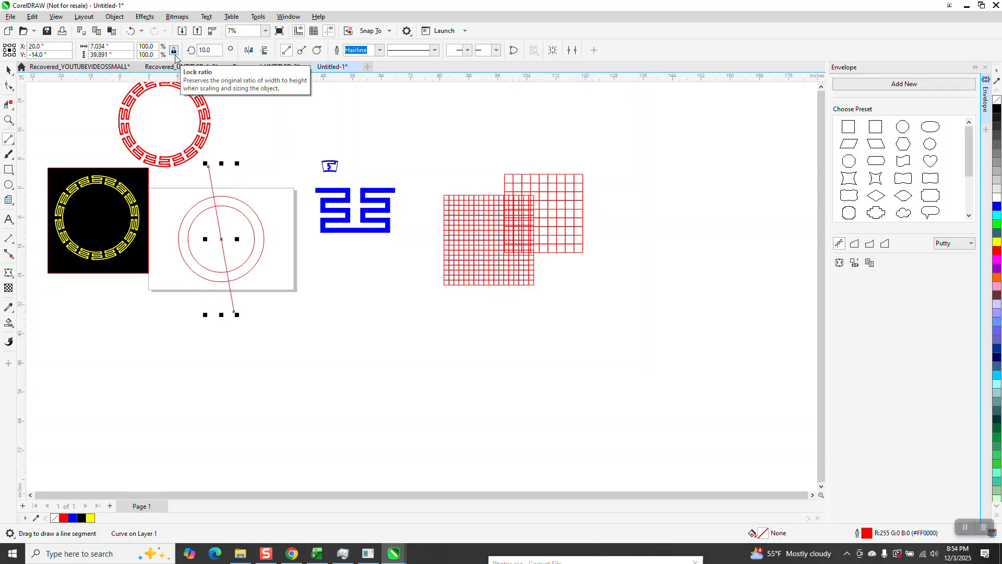
key(plus)
click(248, 50)
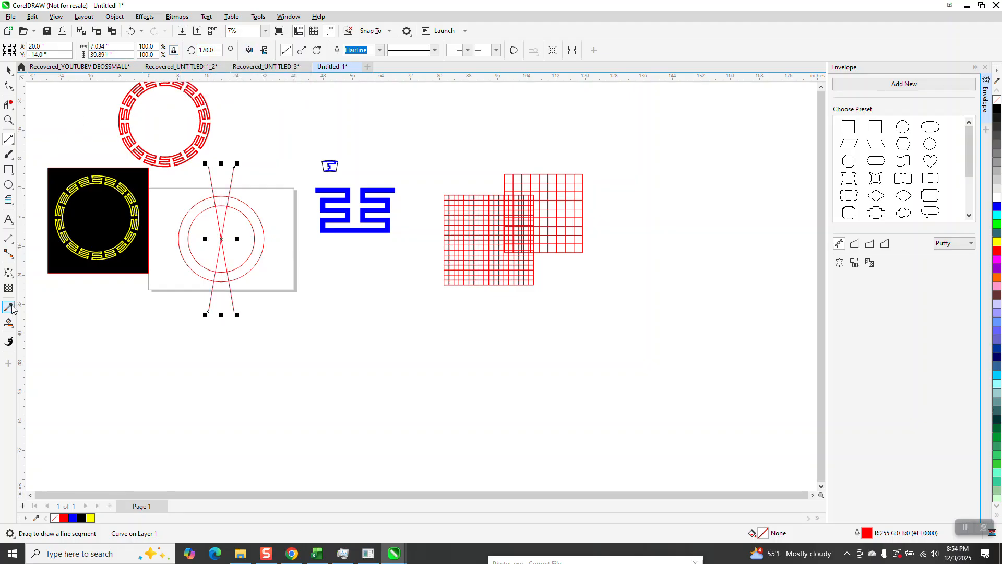
- Create an unfilled, black-outlined shape from the uppermost ring segment between the crossing lines, and move it 20 inches to the right
click(9, 322)
click(221, 202)
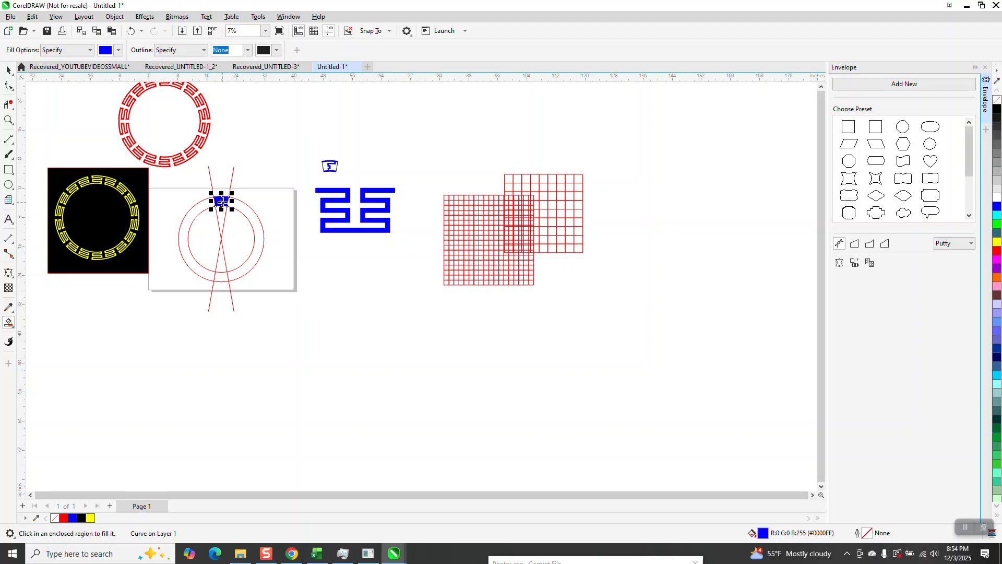
key(Right)
key(Right)
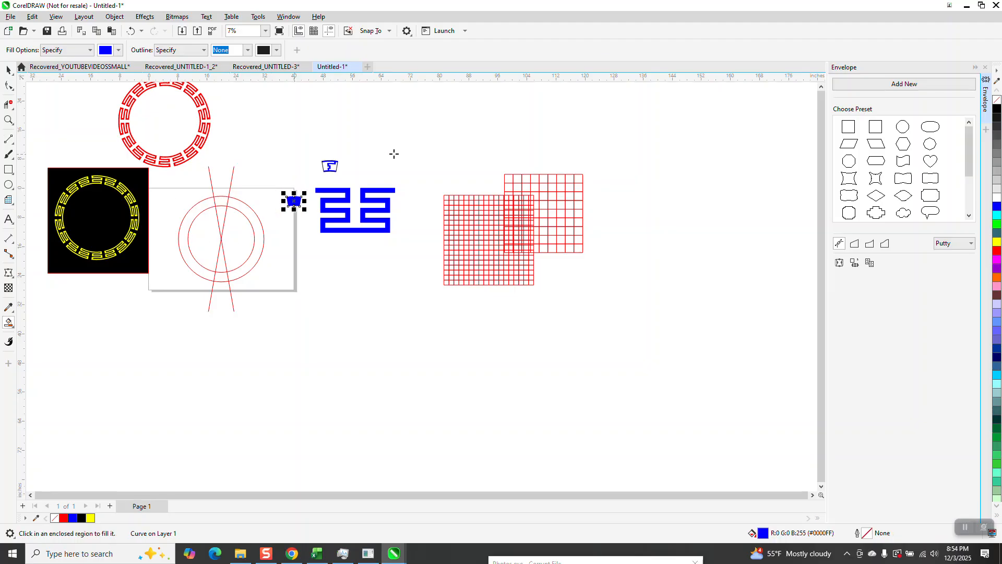
click(997, 100)
right_click(997, 109)
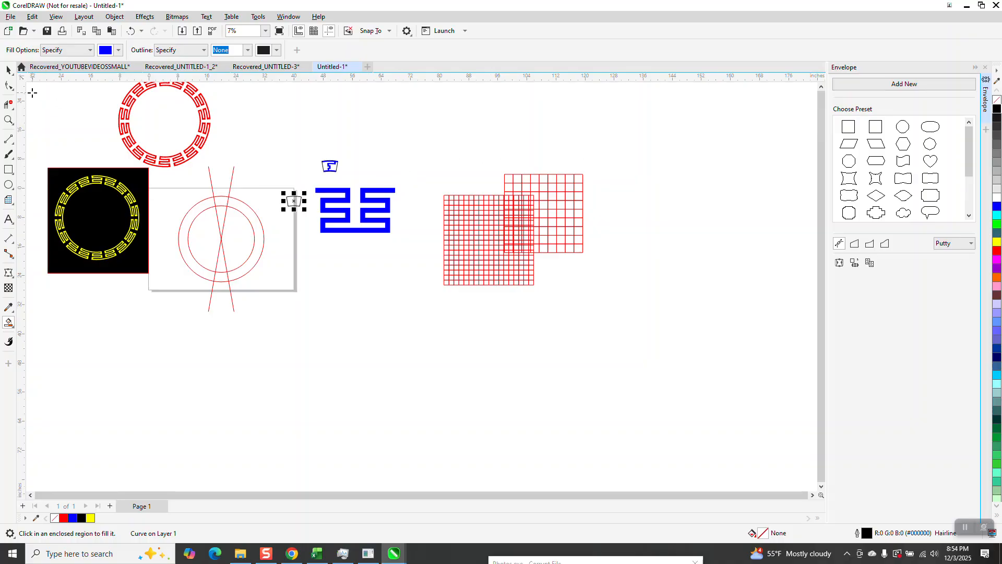
- Apply an envelope created from the black-outlined segment to the welded blue motif
click(8, 70)
click(388, 206)
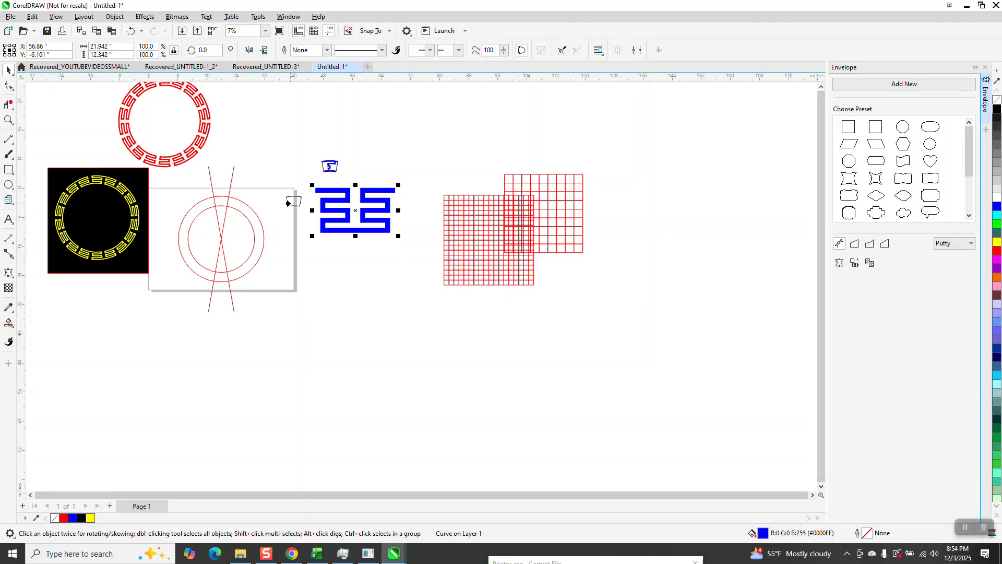
click(290, 202)
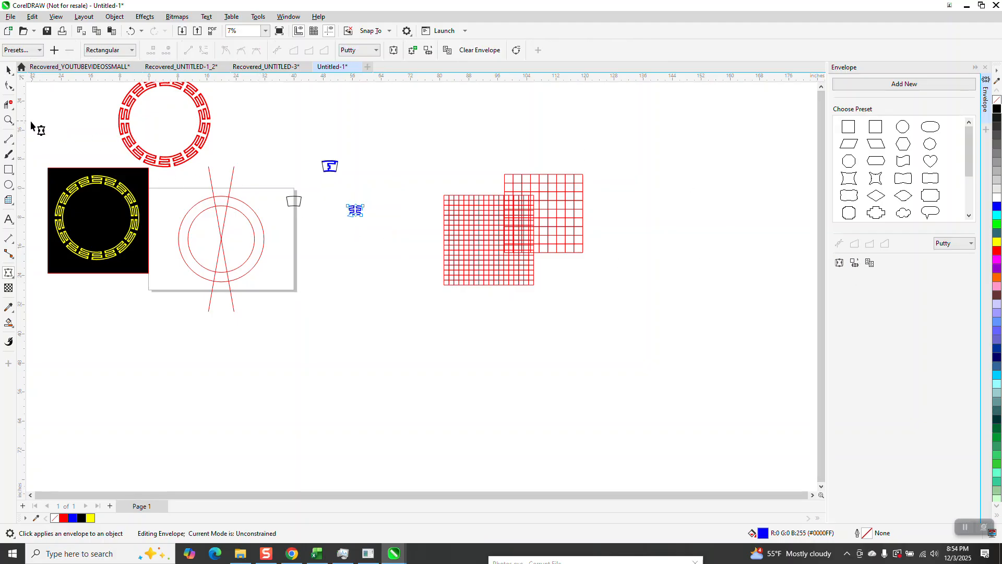
click(9, 120)
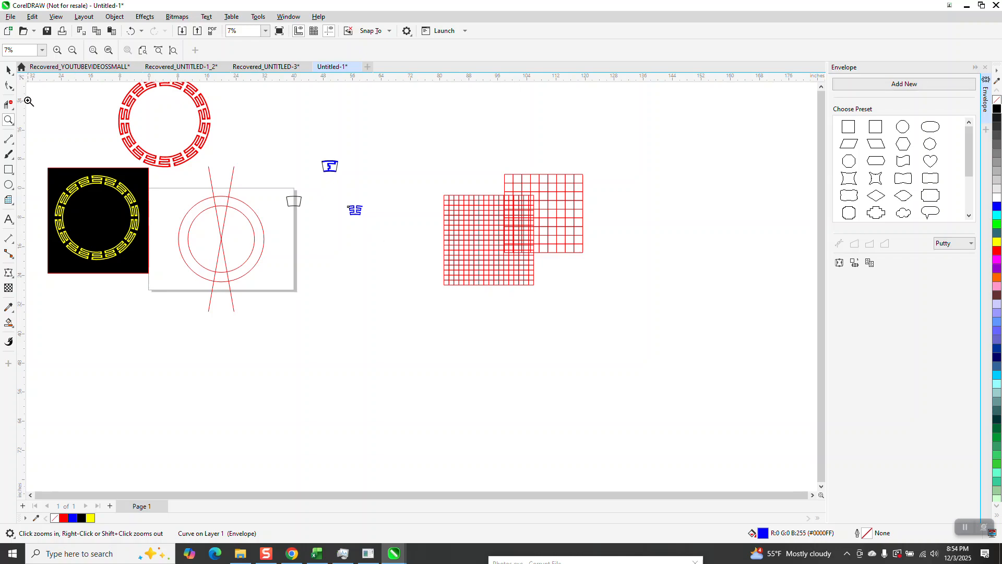
click(11, 72)
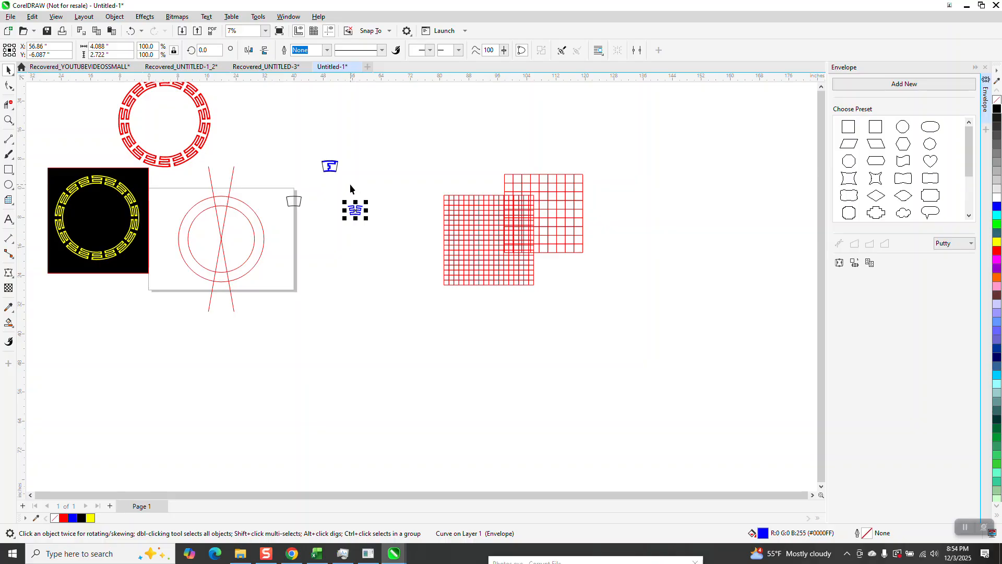
- Align the enveloped blue motif to the centre of the outlined segment, horizontally and vertically, and check the fit
shift+click(299, 201)
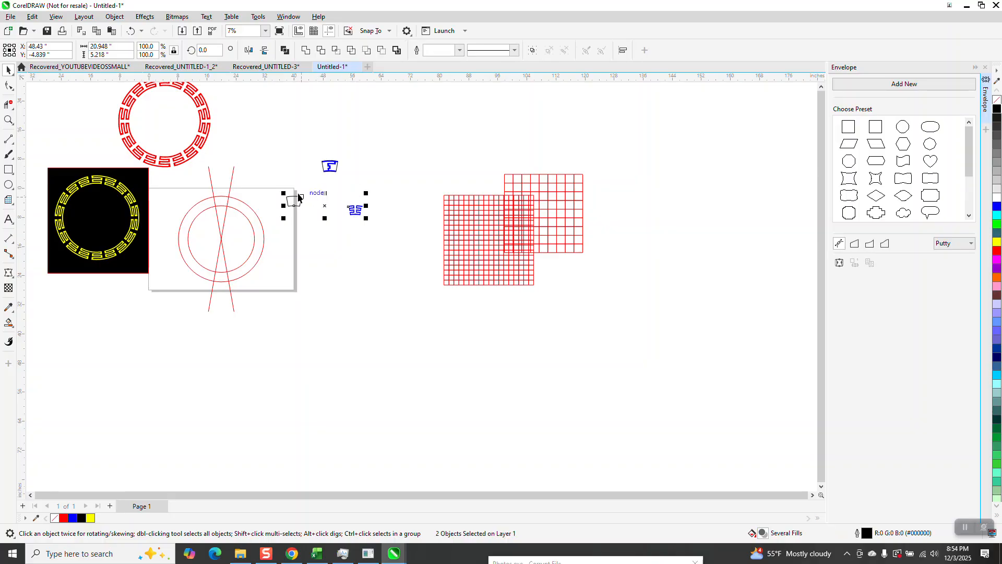
key(e)
key(c)
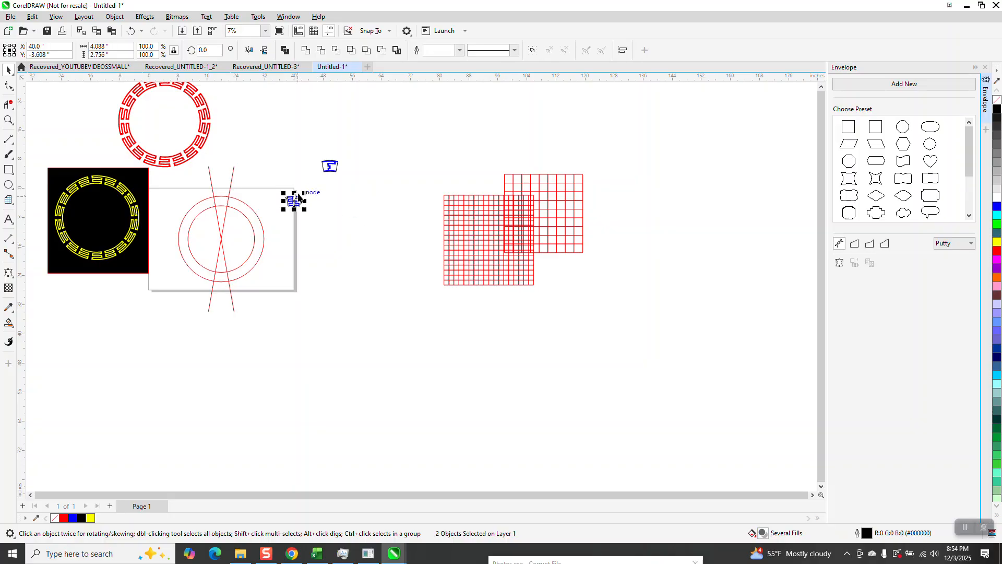
click(8, 120)
drag(282, 183, 320, 222)
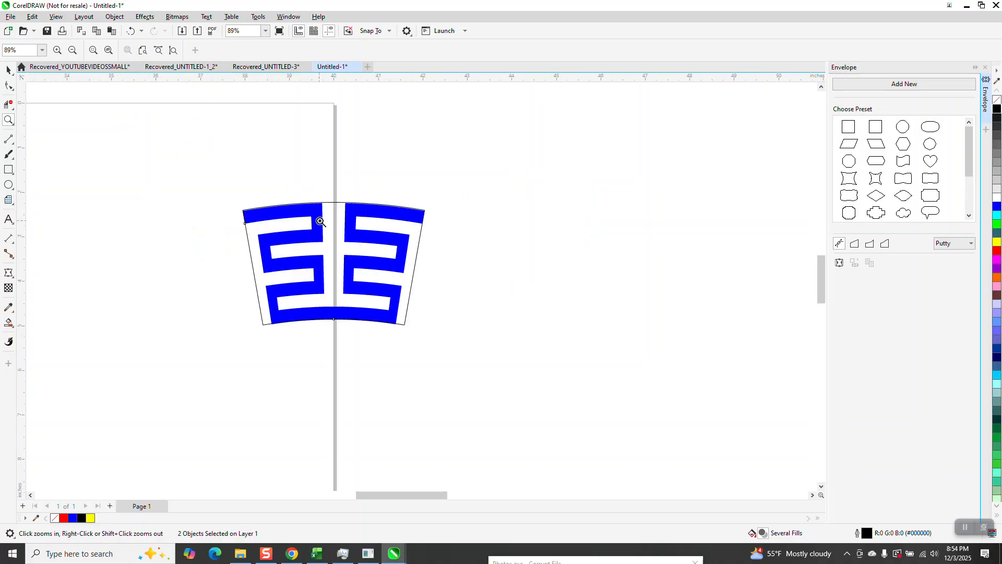
scroll(324, 219, down, 4)
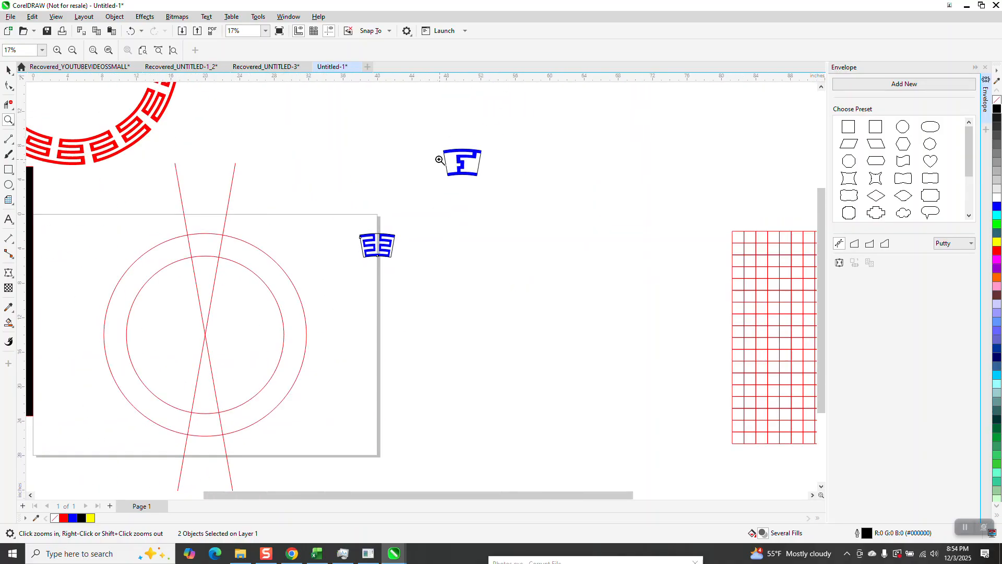
scroll(449, 229, down, 1)
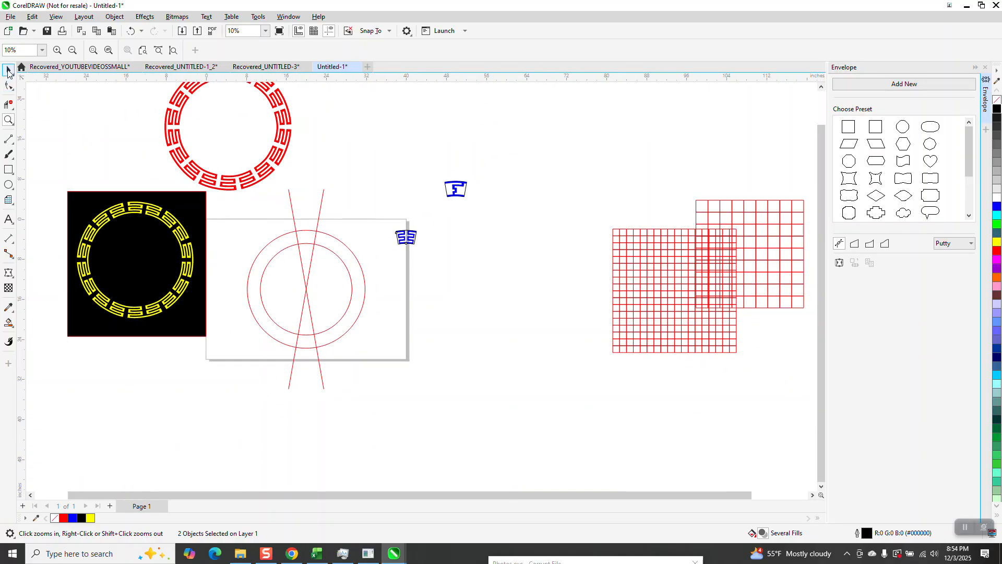
- Move the motif and its segment outline together 20 inches left, back between the crossing lines on the ring
click(9, 70)
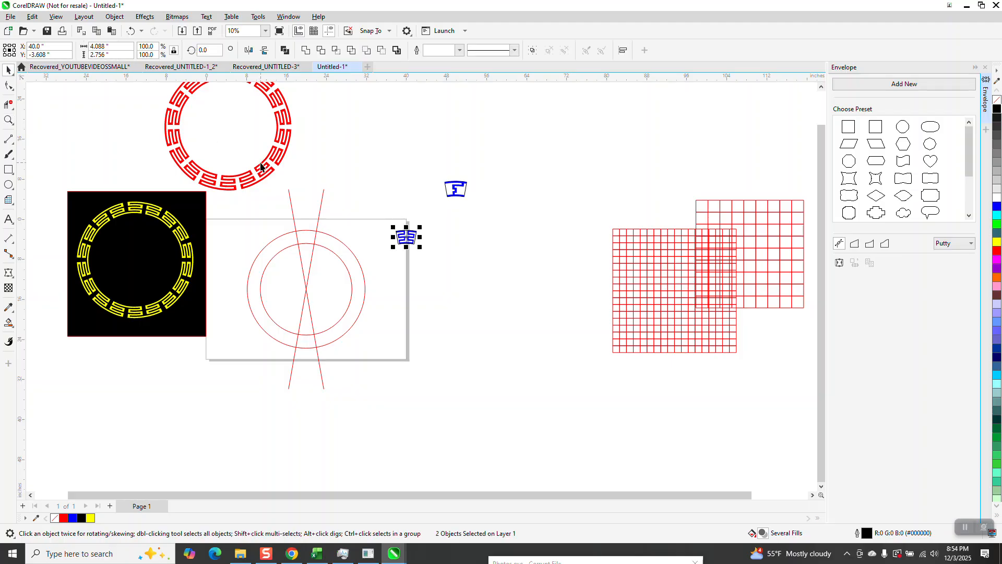
key(Left)
key(Left)
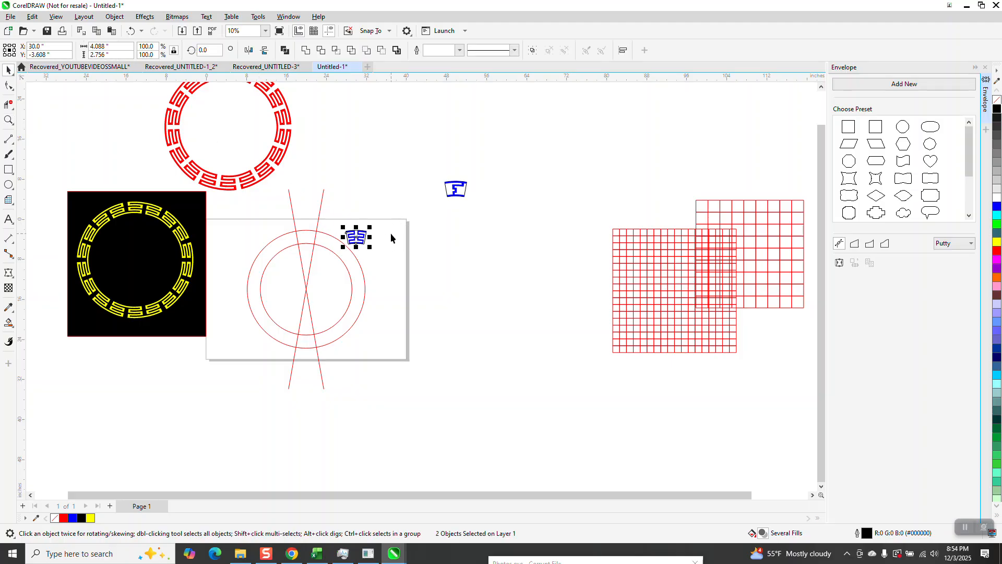
click(393, 235)
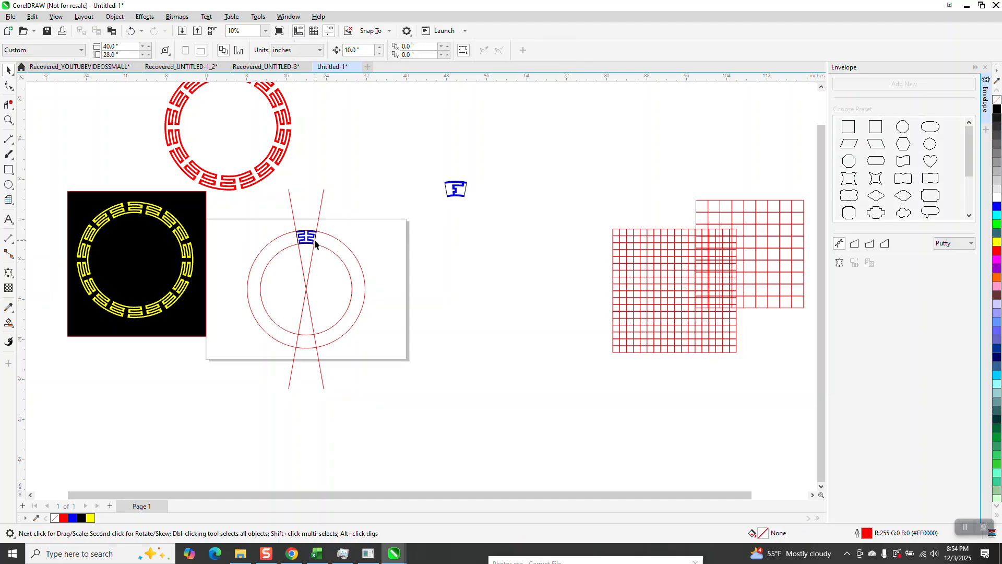
- Move only the blue motif 10 inches right and delete the black segment outline left on the ring
click(312, 243)
key(Right)
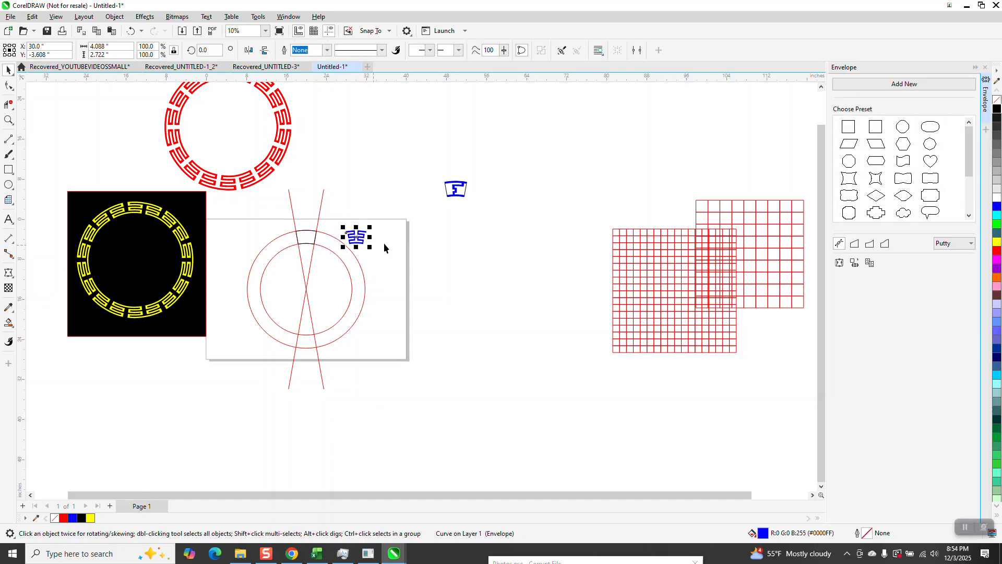
click(379, 245)
drag(364, 240, 310, 239)
key(Delete)
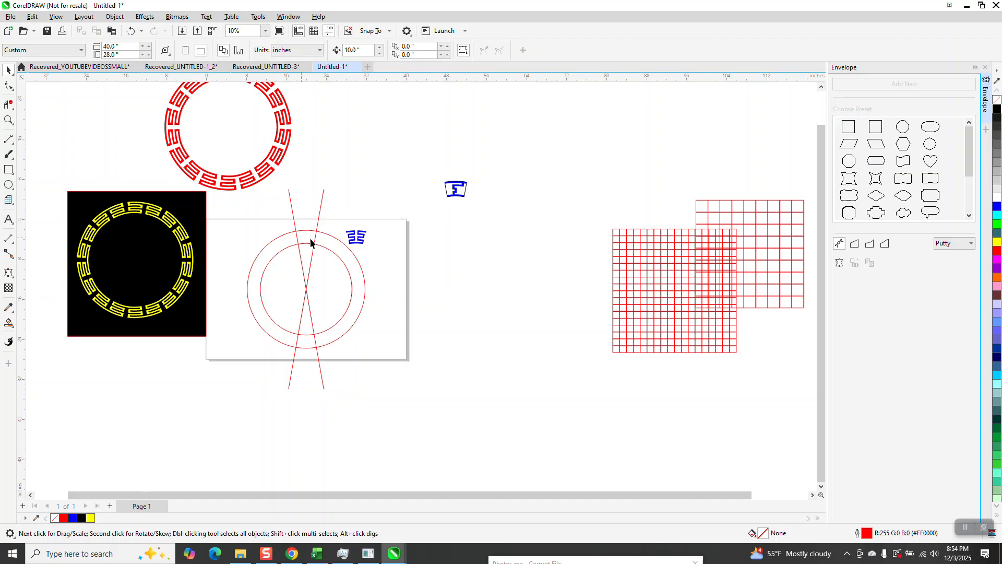
- Move the blue motif 10 inches left onto the ring and delete the two guide circles and the crossing lines
click(351, 236)
key(Left)
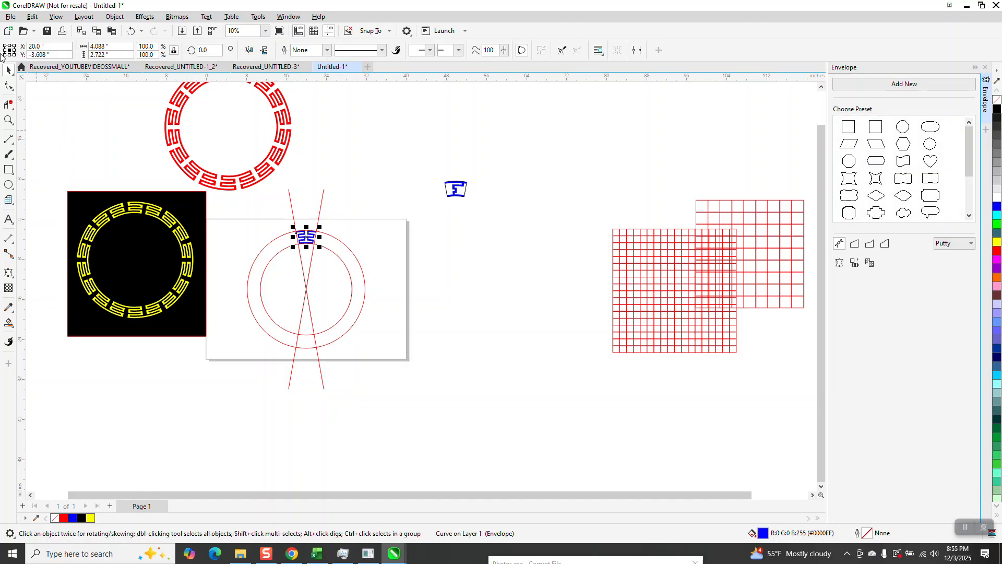
drag(225, 268, 269, 311)
drag(367, 326, 381, 329)
key(Delete)
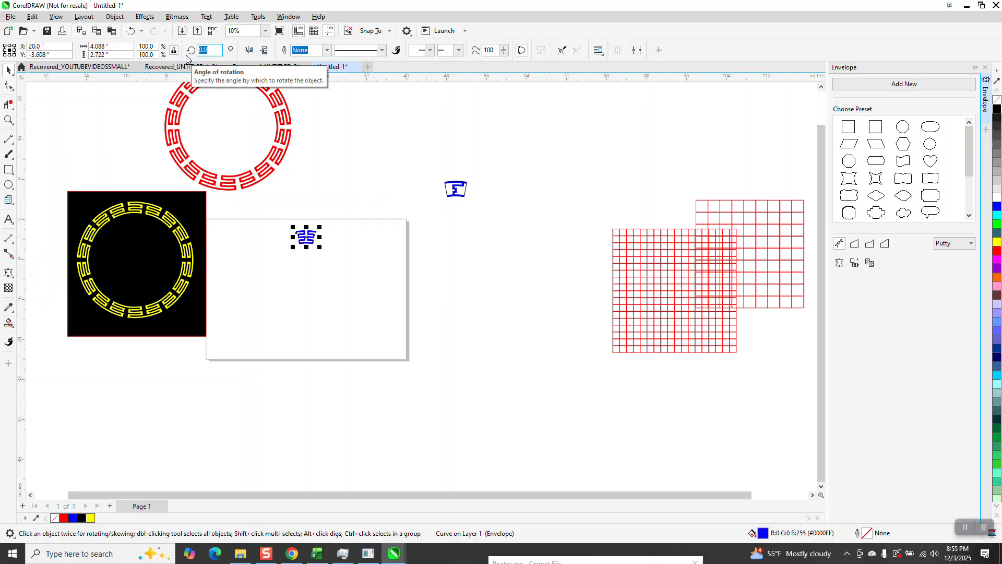
- Place a copy of the blue motif rotated 20 degrees about the ring's centre and repeat the duplication until the ring is complete
text(20)
key(Return)
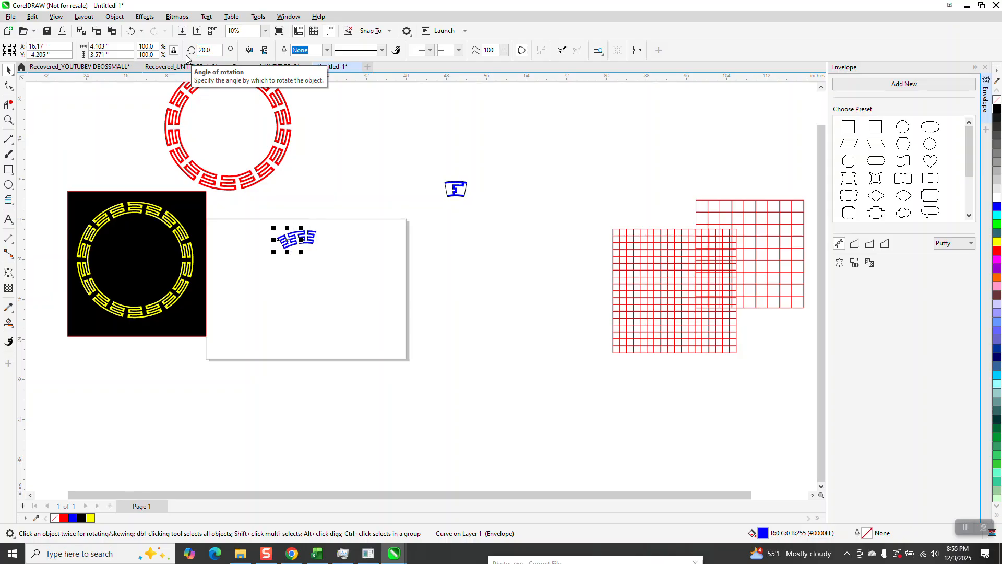
key(ctrl+d)
key(ctrl+d)
key(ctrl+d)
key(ctrl+d)
key(ctrl+d)
key(ctrl+d)
key(ctrl+d)
key(ctrl+d)
key(ctrl+d)
key(ctrl+d)
key(ctrl+d)
key(ctrl+d)
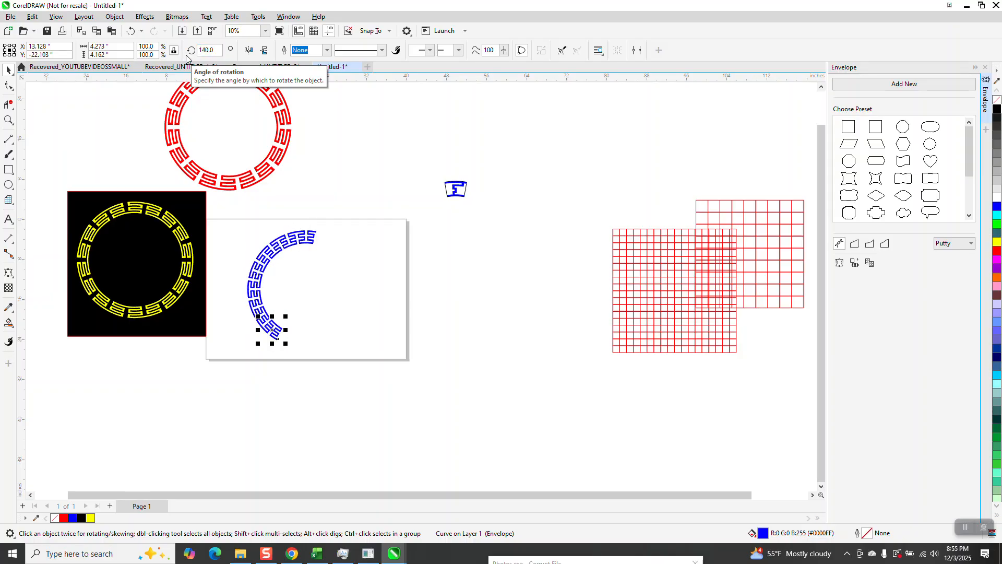
key(ctrl+d)
key(ctrl+d)
key(ctrl+d)
key(ctrl+d)
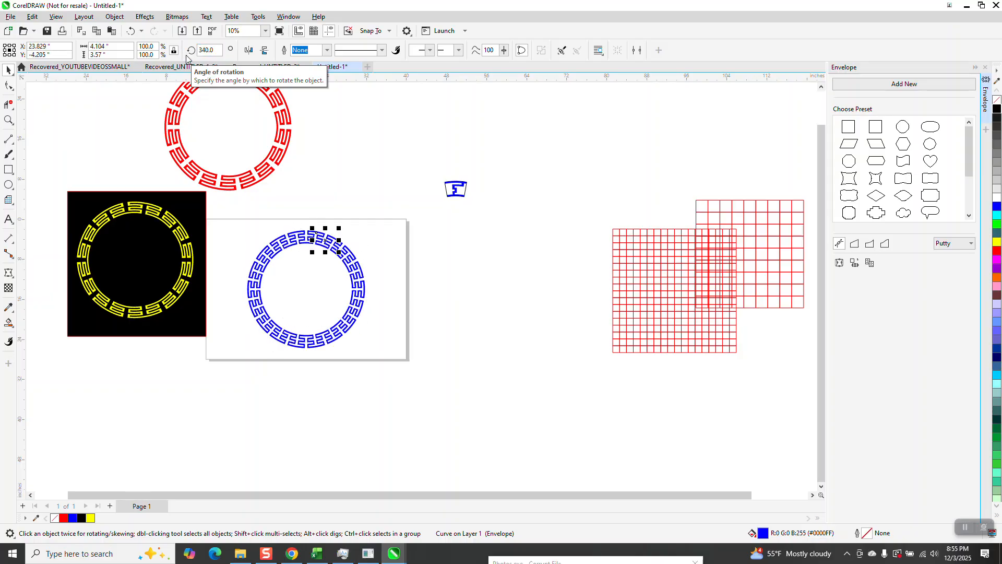
- Examine the completed blue Greek key ring and compare its pattern with the yellow ring on the black square
click(8, 120)
drag(126, 192, 361, 286)
scroll(360, 285, down, 4)
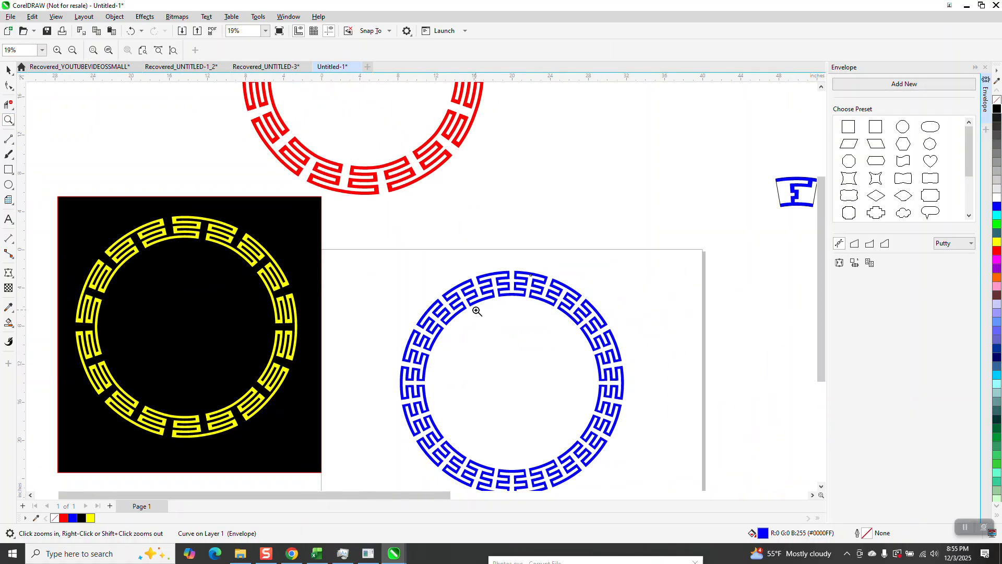
click(7, 87)
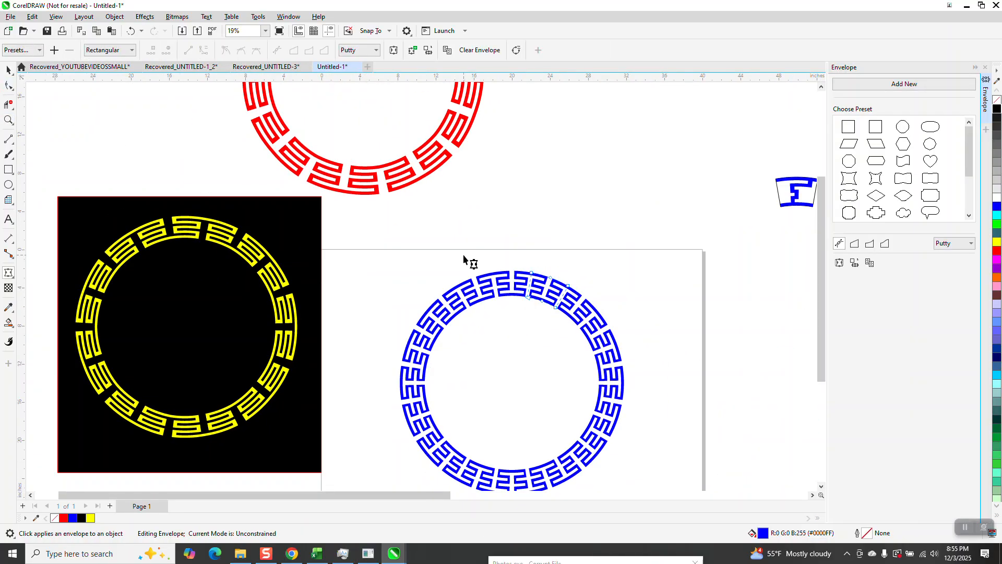
click(10, 121)
drag(424, 246, 572, 341)
scroll(440, 297, down, 3)
scroll(424, 269, down, 4)
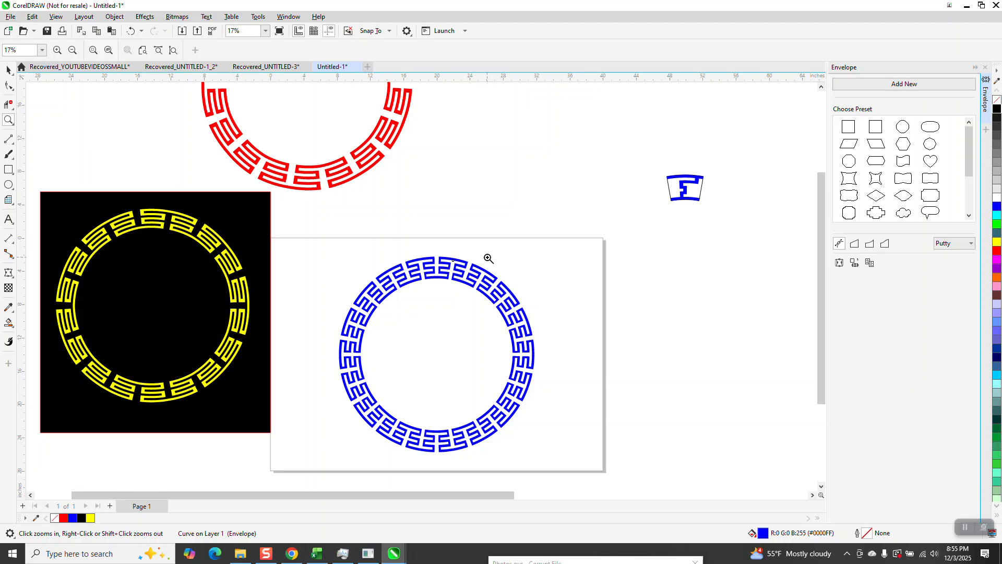
drag(163, 191, 289, 285)
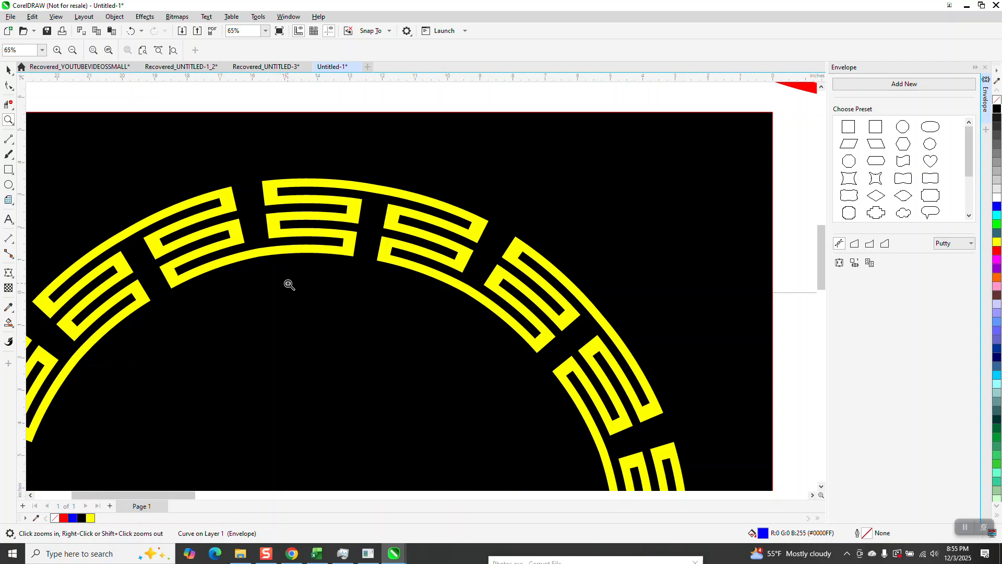